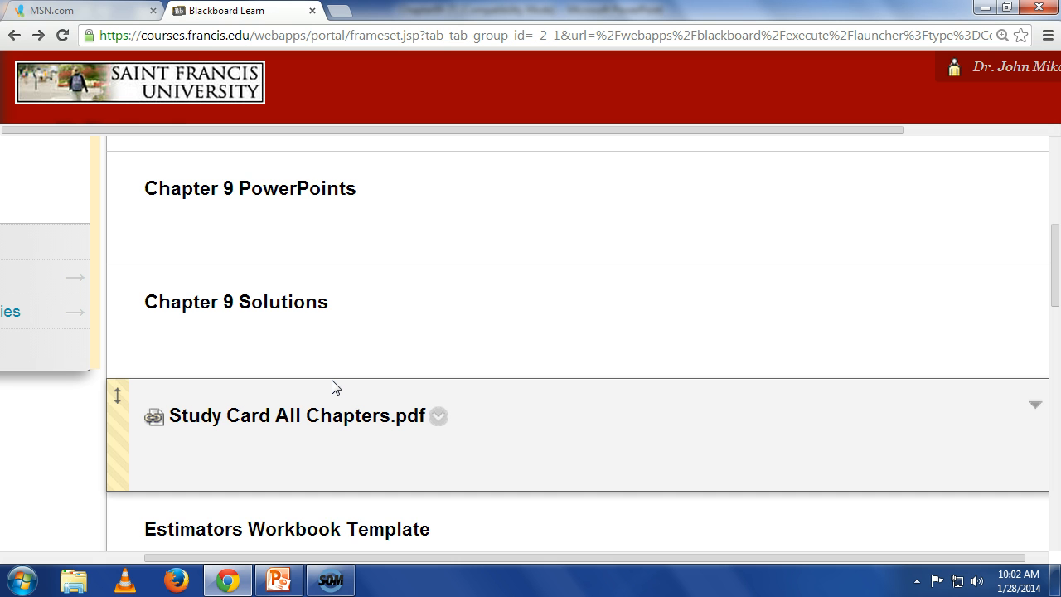
Step: Open the Estimators Workbook Template from the course page in Excel and enable editing
{"action": "scroll", "coordinate": [286, 377], "scroll_direction": "down", "scroll_amount": 1}
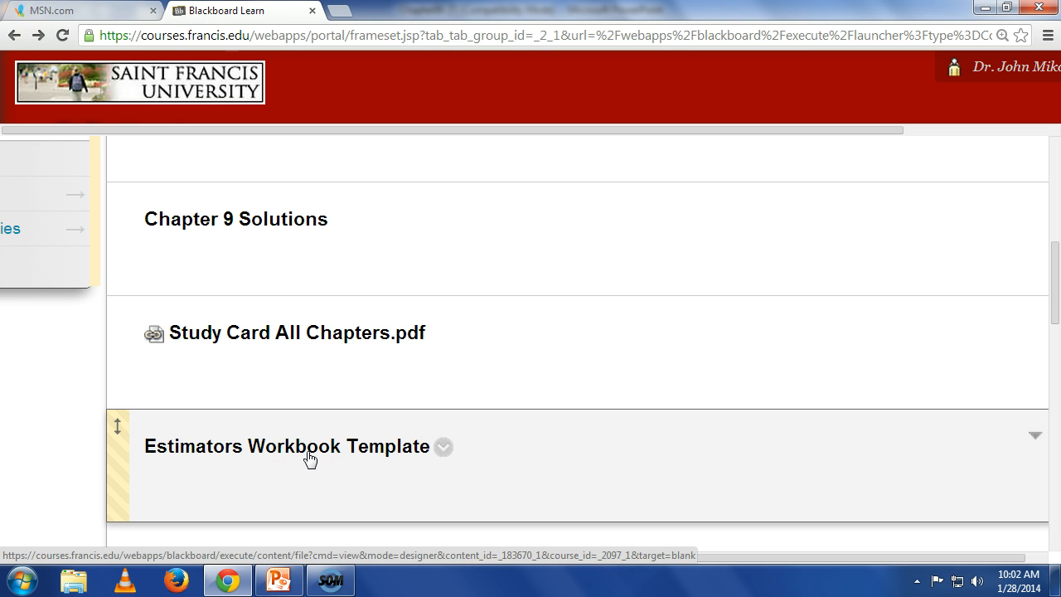
{"action": "left_click", "coordinate": [353, 447]}
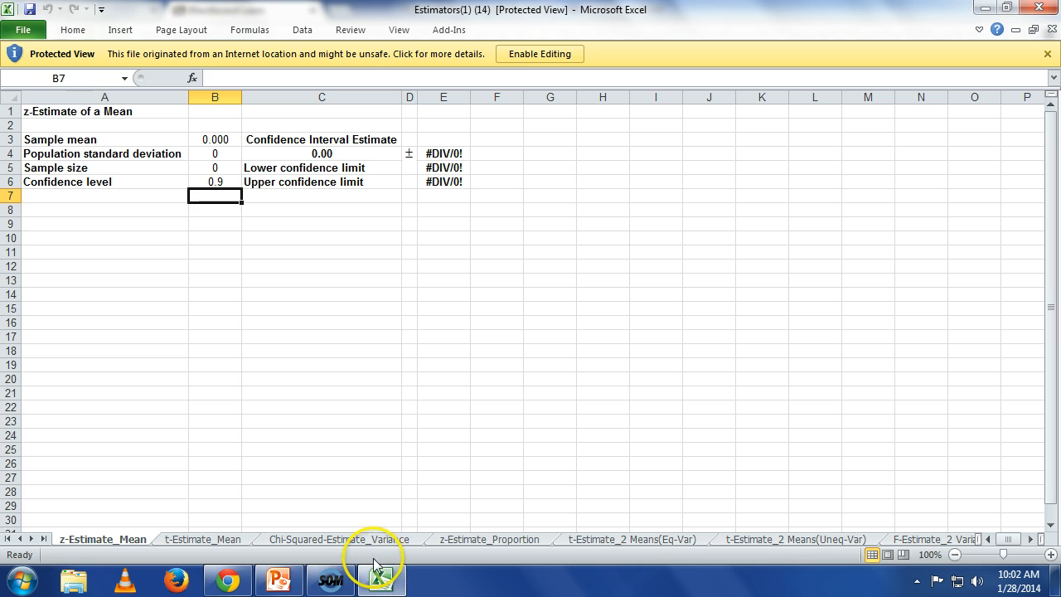
{"action": "left_click", "coordinate": [548, 56]}
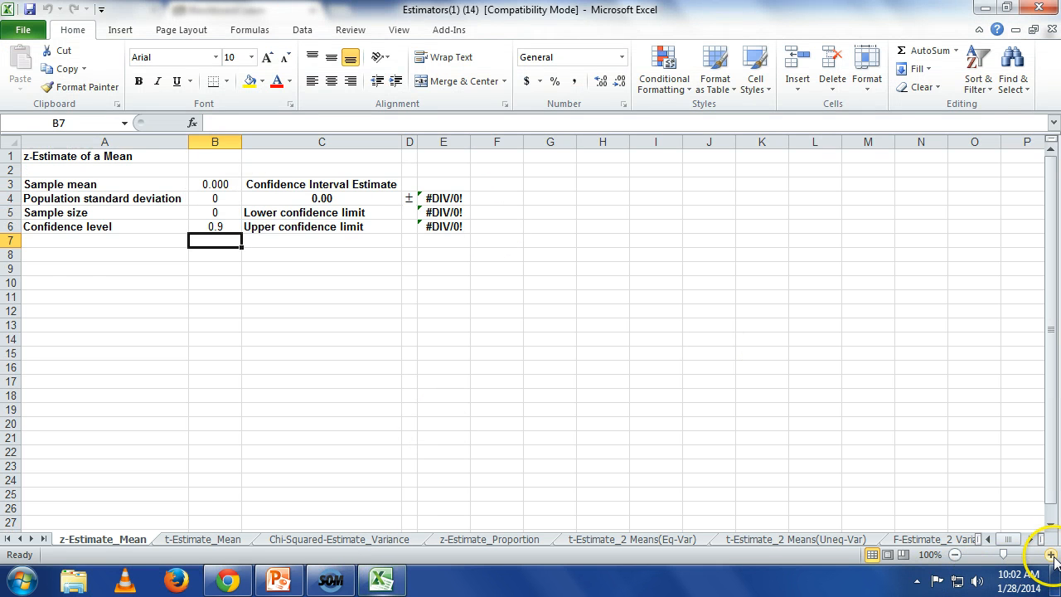
{"action": "left_click", "coordinate": [1050, 555]}
{"action": "left_click", "coordinate": [1051, 555]}
{"action": "left_click", "coordinate": [1051, 555]}
{"action": "left_click", "coordinate": [1050, 555]}
{"action": "left_click", "coordinate": [1051, 555]}
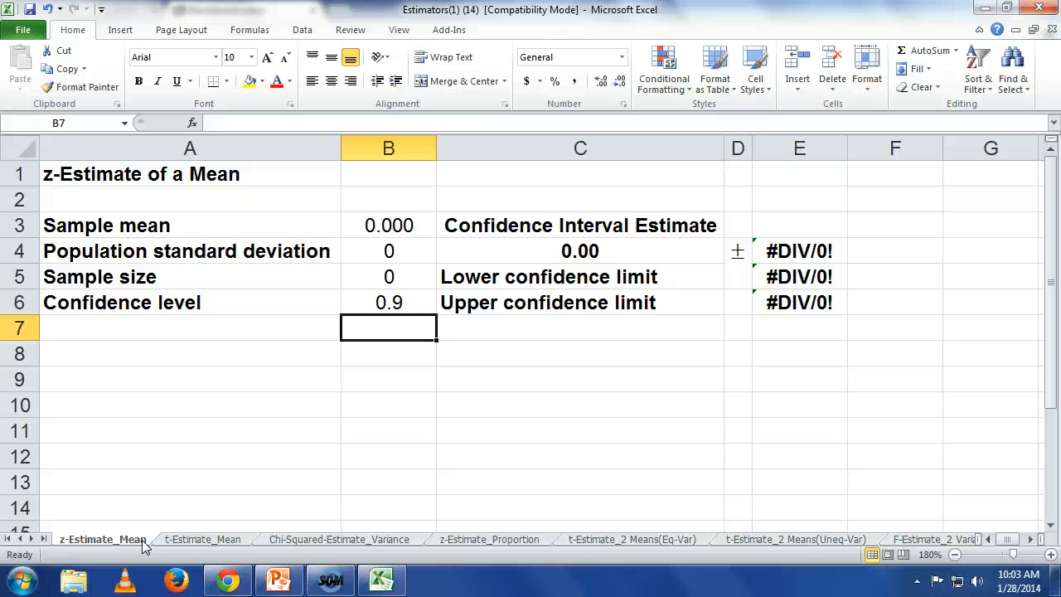
Step: View the z-Estimate_Proportion worksheet enlarged, and return to the z-Estimate_Mean worksheet
{"action": "left_click", "coordinate": [469, 541]}
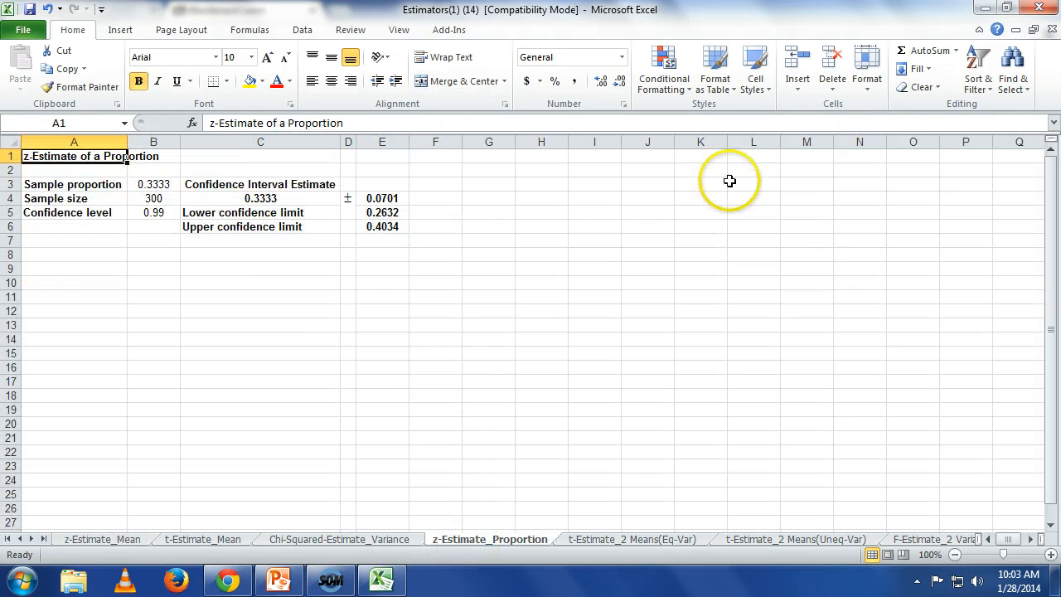
{"action": "left_click", "coordinate": [1051, 554]}
{"action": "left_click", "coordinate": [1050, 555]}
{"action": "left_click", "coordinate": [1051, 555]}
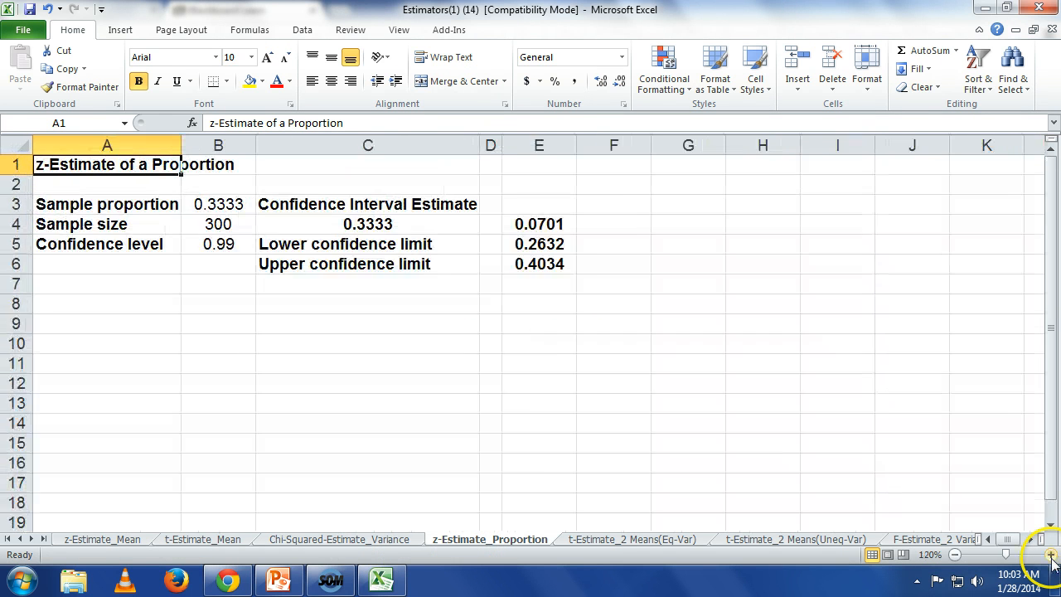
{"action": "left_click", "coordinate": [1051, 555]}
{"action": "left_click", "coordinate": [1051, 555]}
{"action": "left_click", "coordinate": [1051, 555]}
{"action": "left_click", "coordinate": [1051, 555]}
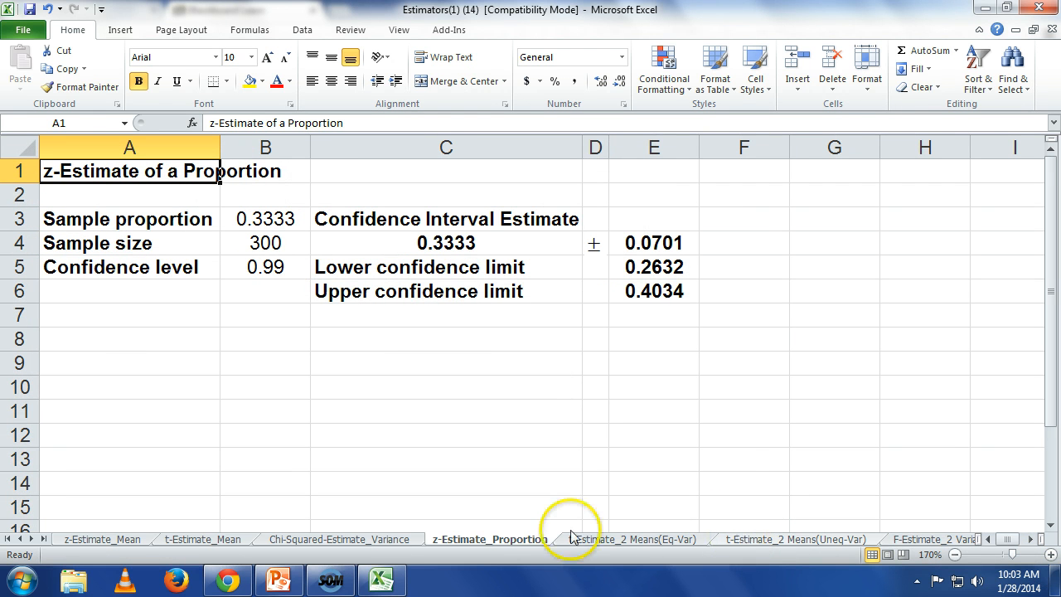
{"action": "left_click", "coordinate": [76, 542]}
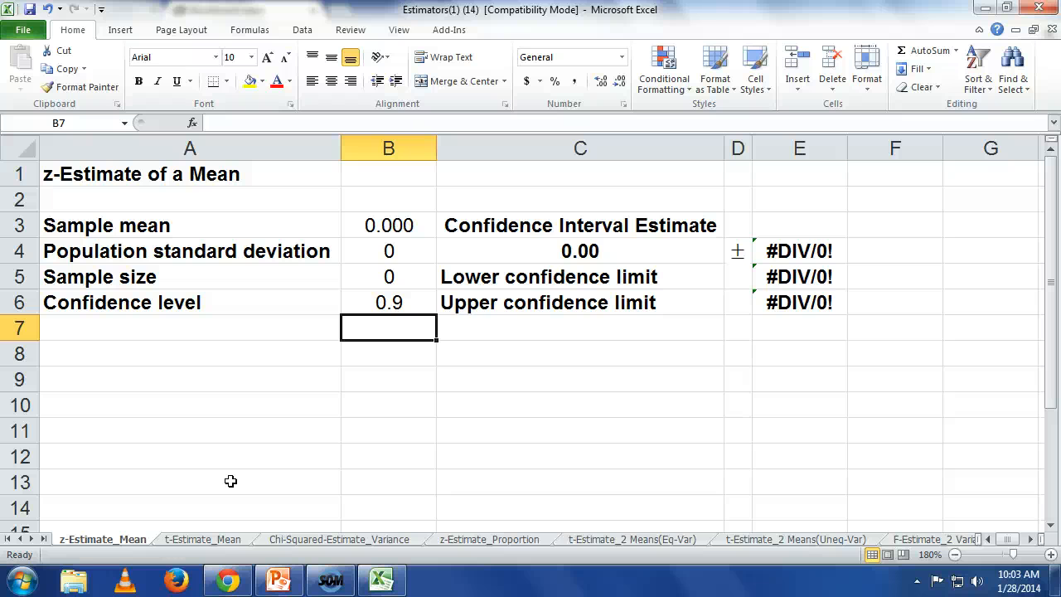
{"action": "key", "text": "Up"}
{"action": "key", "text": "Up"}
{"action": "key", "text": "Up"}
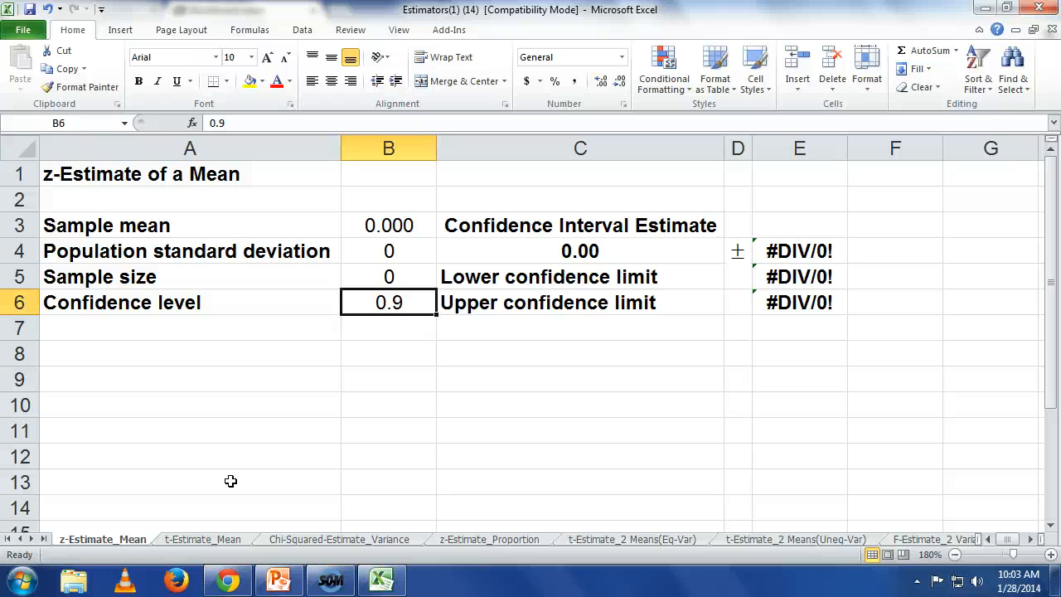
{"action": "type", "text": "30"}
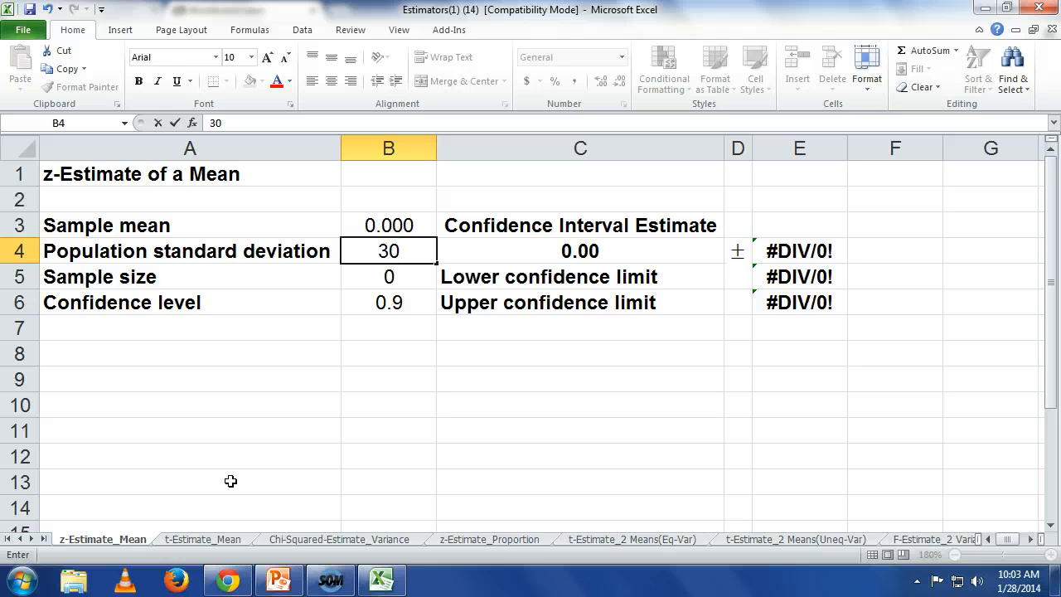
{"action": "key", "text": "BackSpace"}
{"action": "key", "text": "BackSpace"}
{"action": "key", "text": "Return"}
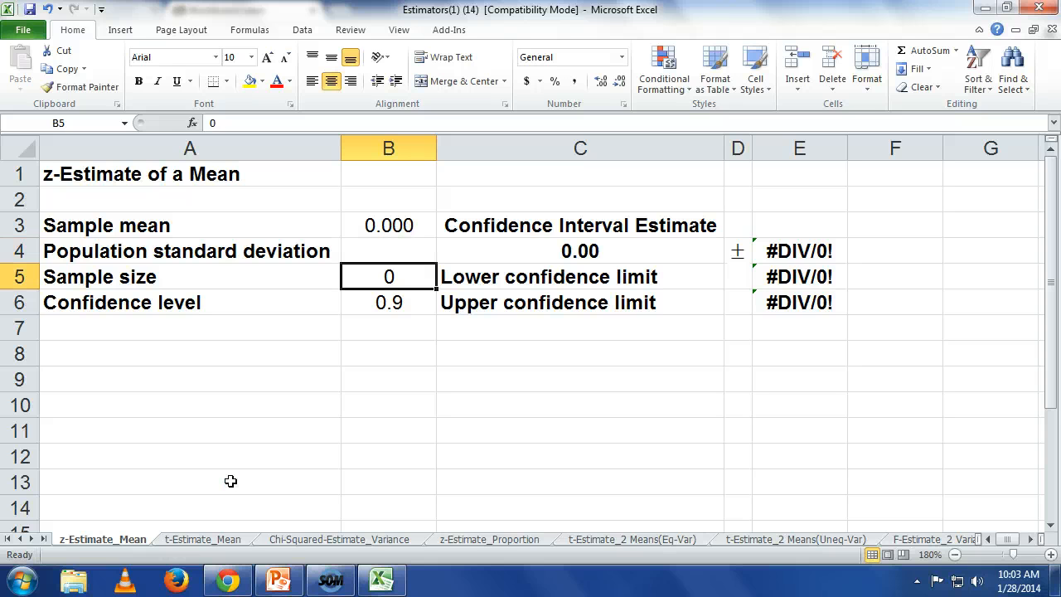
Step: Fill in the z-estimate of a mean with sample size 30, sample mean 2500 and population standard deviation 20
{"action": "type", "text": "30"}
{"action": "key", "text": "Return"}
{"action": "key", "text": "Up"}
{"action": "key", "text": "Up"}
{"action": "key", "text": "Up"}
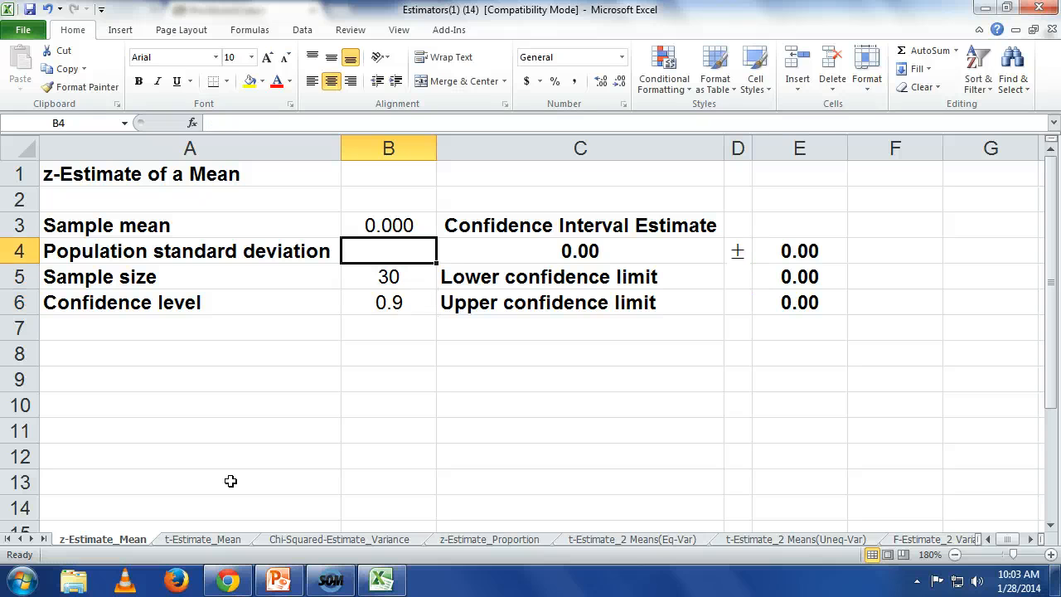
{"action": "key", "text": "Up"}
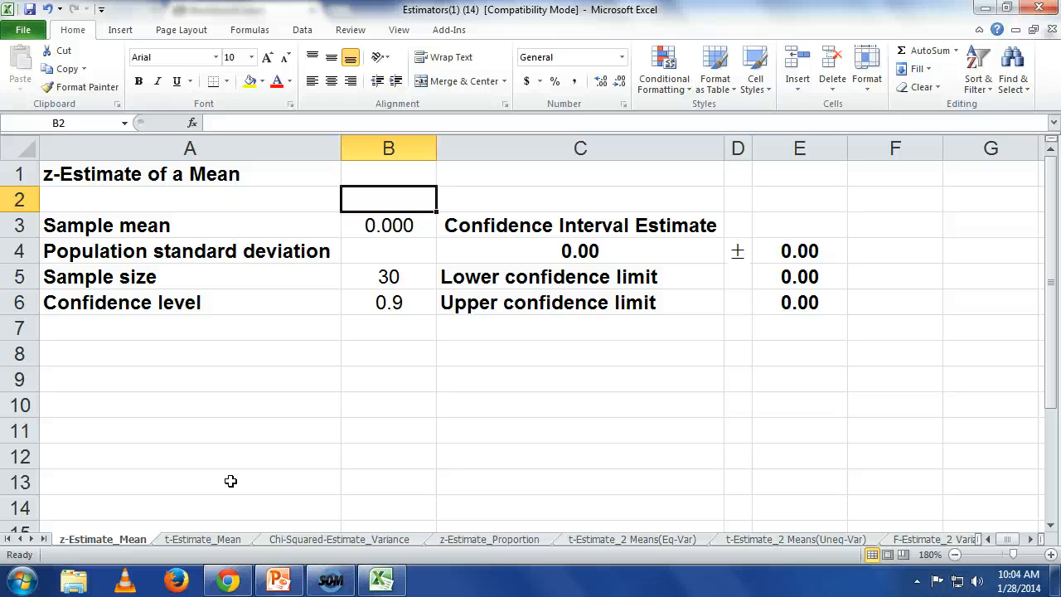
{"action": "key", "text": "Down"}
{"action": "type", "text": "2500"}
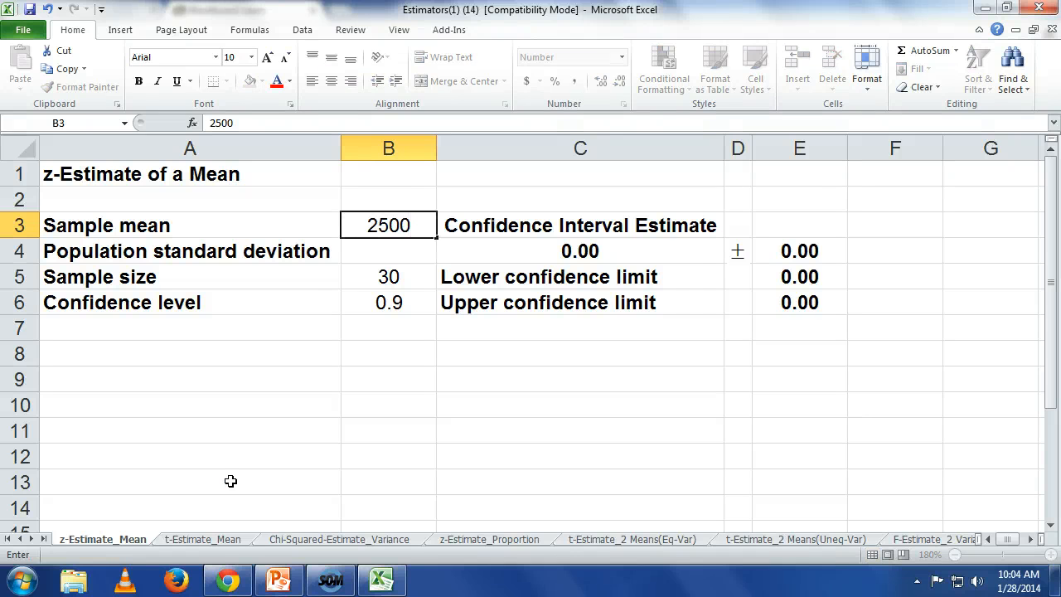
{"action": "key", "text": "Return"}
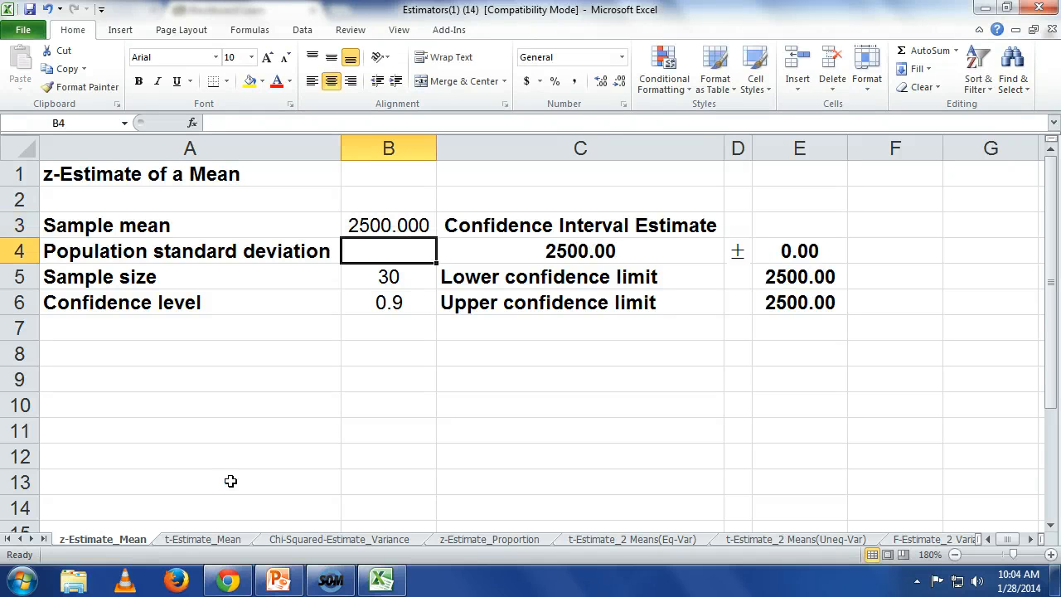
{"action": "type", "text": "20"}
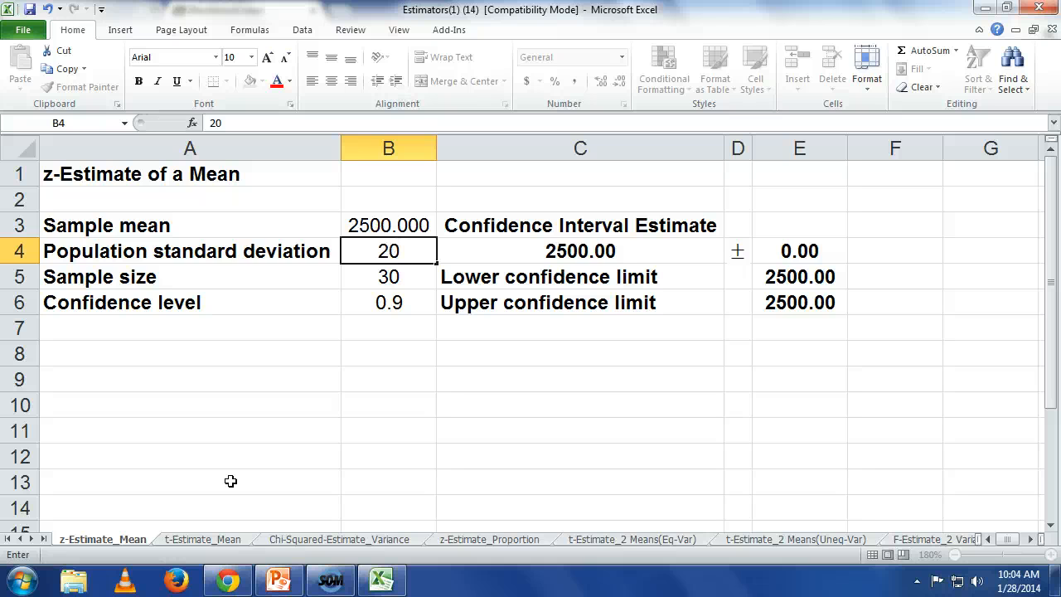
{"action": "key", "text": "Return"}
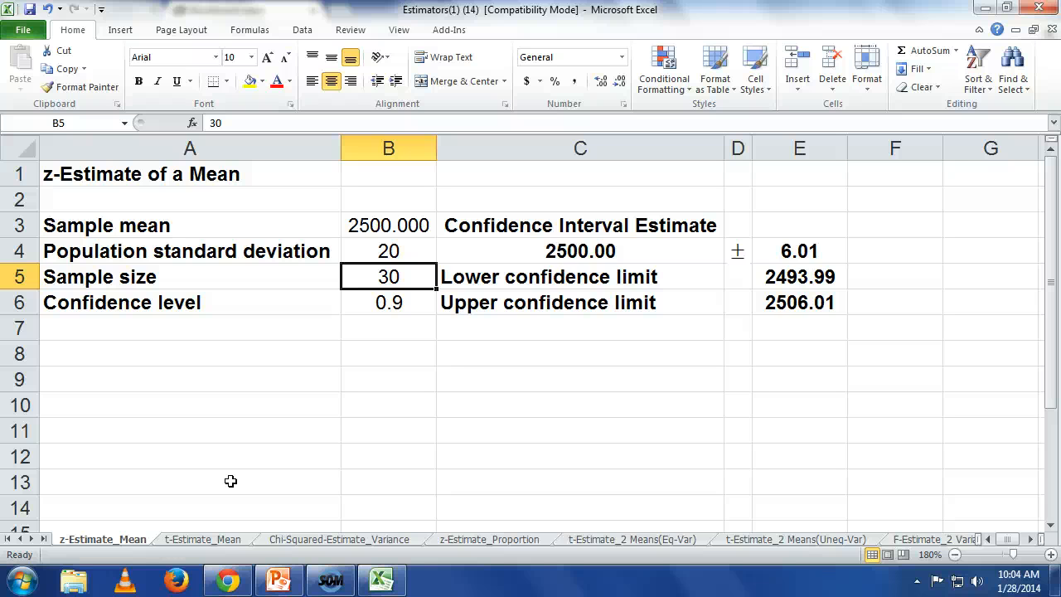
Step: Set the confidence level of the z-estimate of a mean to 0.99
{"action": "key", "text": "Down"}
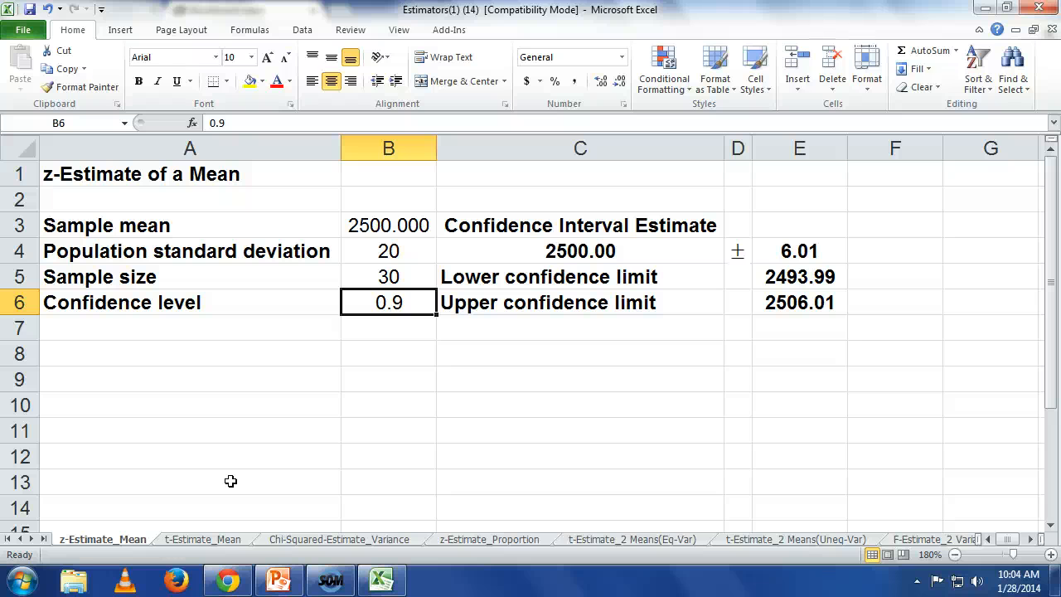
{"action": "type", "text": ".99"}
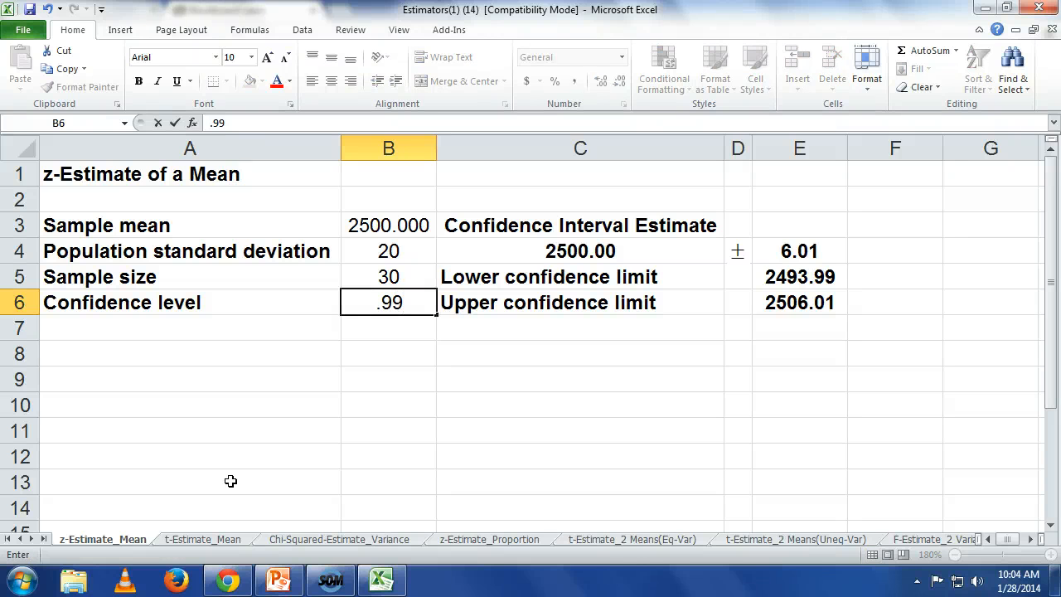
{"action": "key", "text": "Return"}
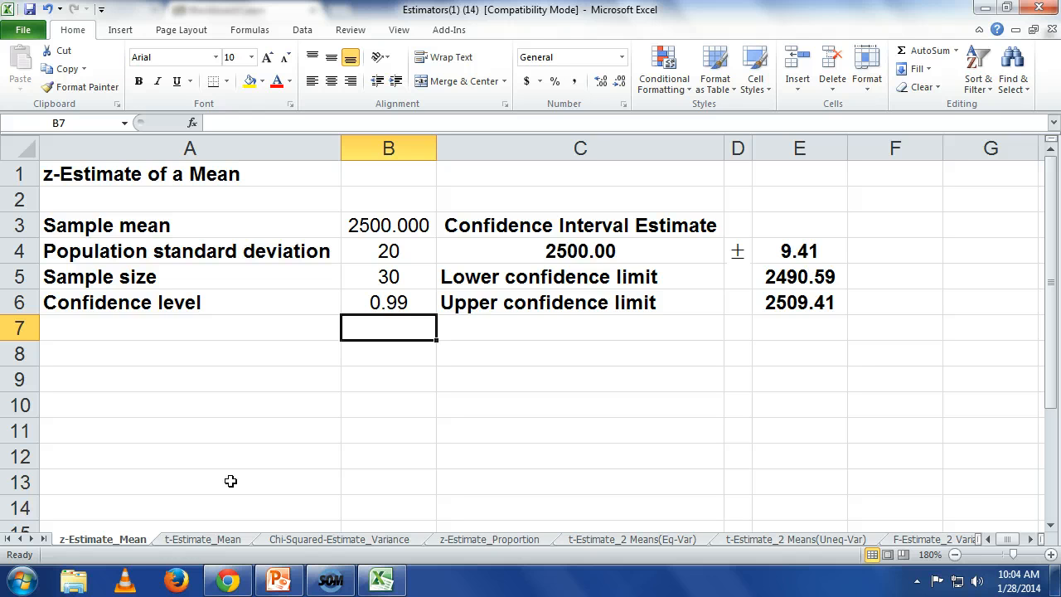
Step: Set the sample size of the z-estimate of a mean to 300
{"action": "key", "text": "Up"}
{"action": "key", "text": "Up"}
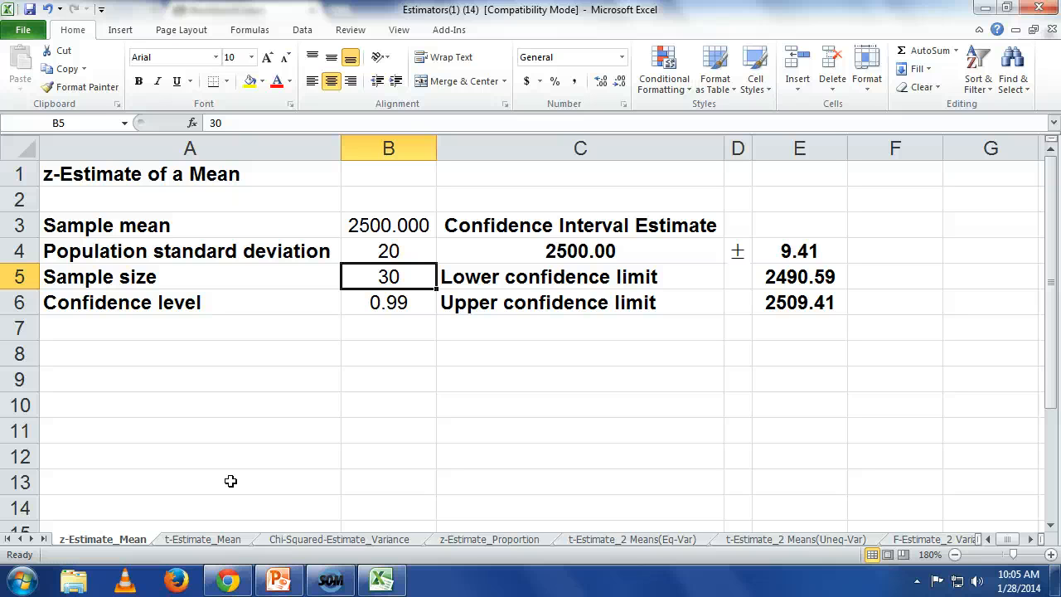
{"action": "type", "text": "300"}
{"action": "key", "text": "Return"}
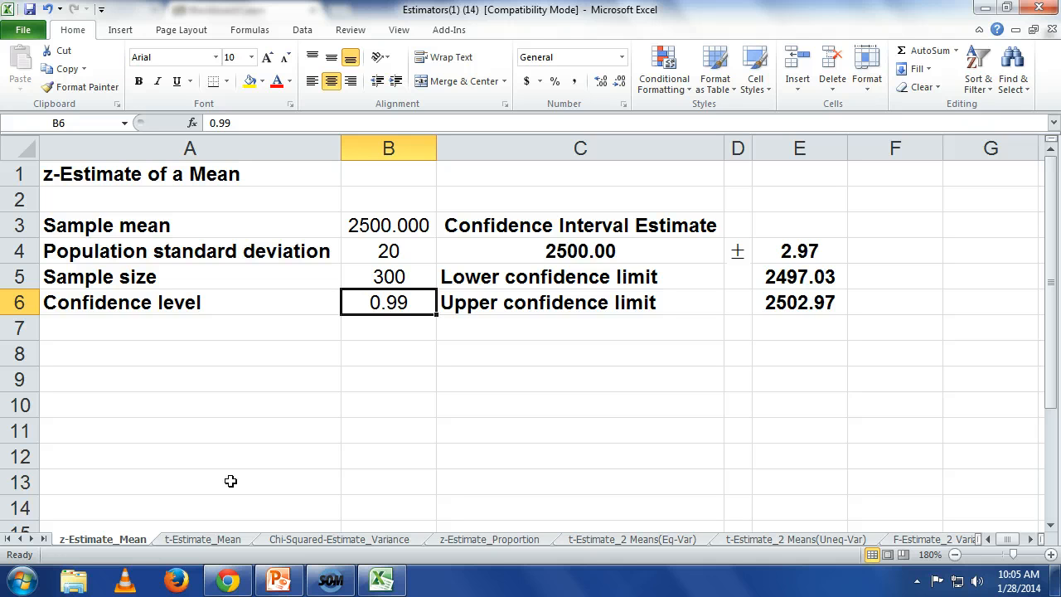
Step: Switch to Blackboard in Chrome and open the Chapter 9 Homework item for editing
{"action": "left_click", "coordinate": [225, 579]}
{"action": "scroll", "coordinate": [477, 314], "scroll_direction": "down", "scroll_amount": 3}
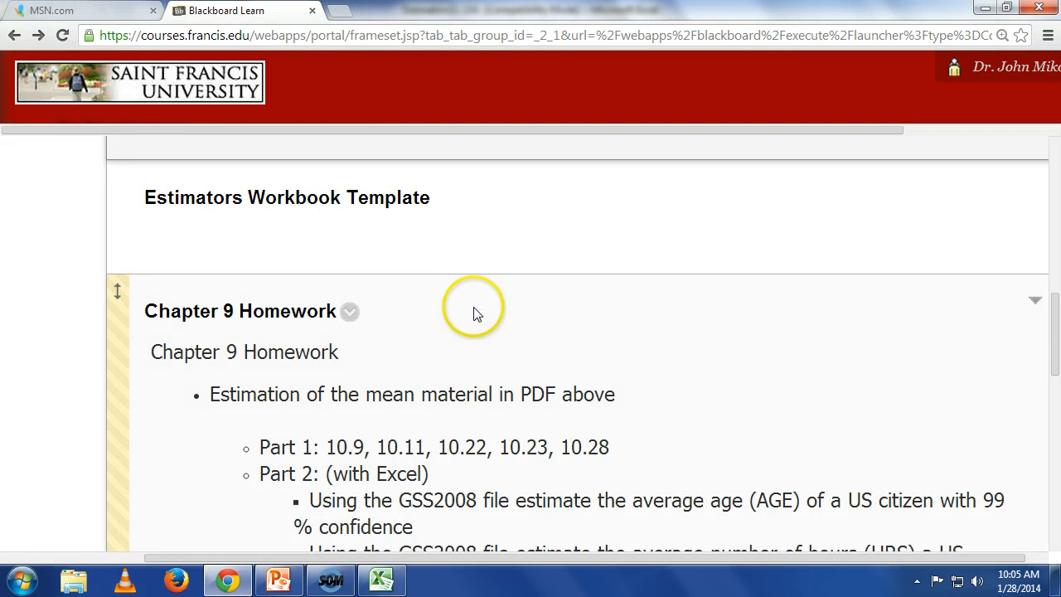
{"action": "scroll", "coordinate": [489, 357], "scroll_direction": "down", "scroll_amount": 3}
{"action": "scroll", "coordinate": [498, 399], "scroll_direction": "up", "scroll_amount": 2}
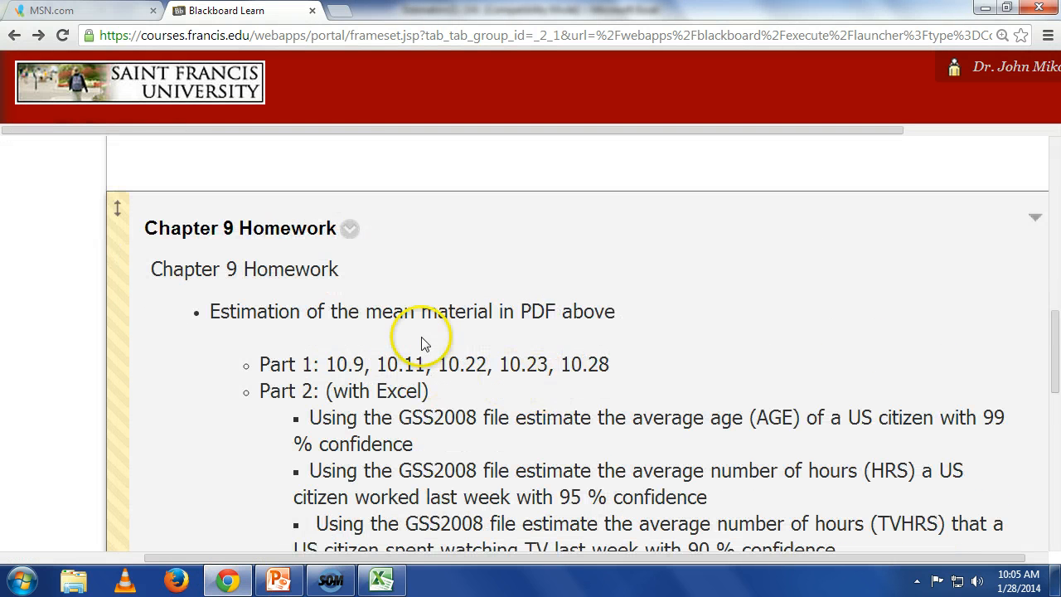
{"action": "left_click", "coordinate": [350, 229]}
{"action": "left_click", "coordinate": [290, 194]}
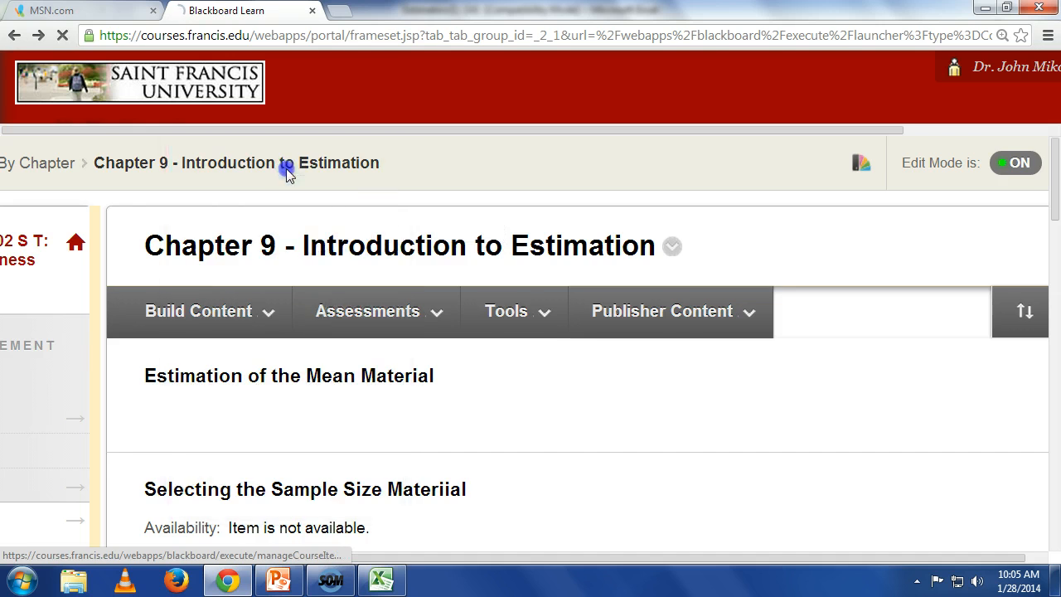
Step: Append "- assume a population standard deviation of 5" to the "Part 2: (with Excel)" line of the homework text
{"action": "scroll", "coordinate": [602, 439], "scroll_direction": "down", "scroll_amount": 4}
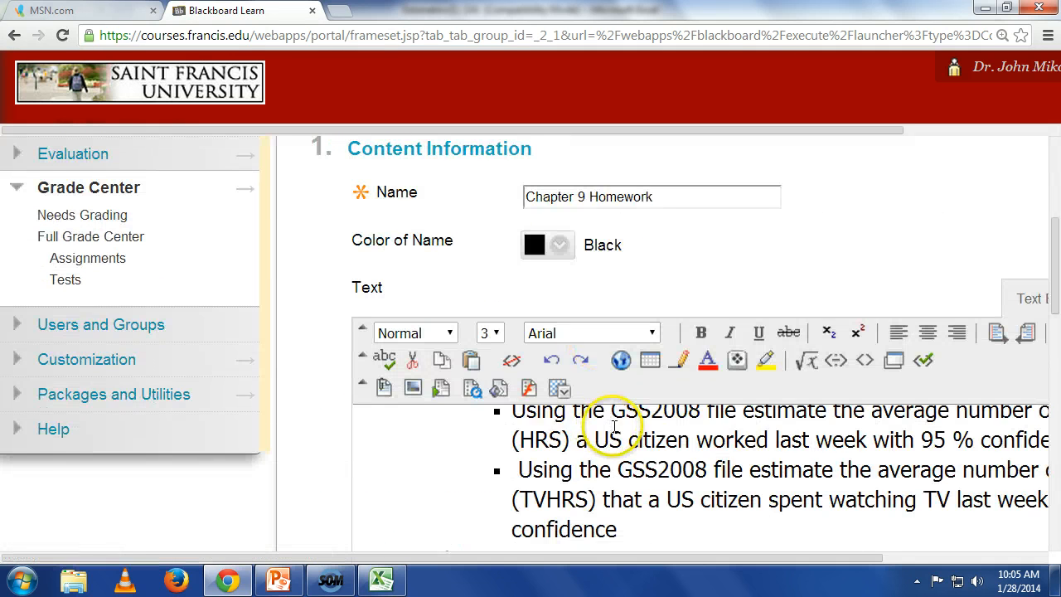
{"action": "scroll", "coordinate": [647, 440], "scroll_direction": "up", "scroll_amount": 3}
{"action": "scroll", "coordinate": [870, 476], "scroll_direction": "down", "scroll_amount": 2}
{"action": "scroll", "coordinate": [890, 478], "scroll_direction": "up", "scroll_amount": 2}
{"action": "scroll", "coordinate": [893, 479], "scroll_direction": "down", "scroll_amount": 3}
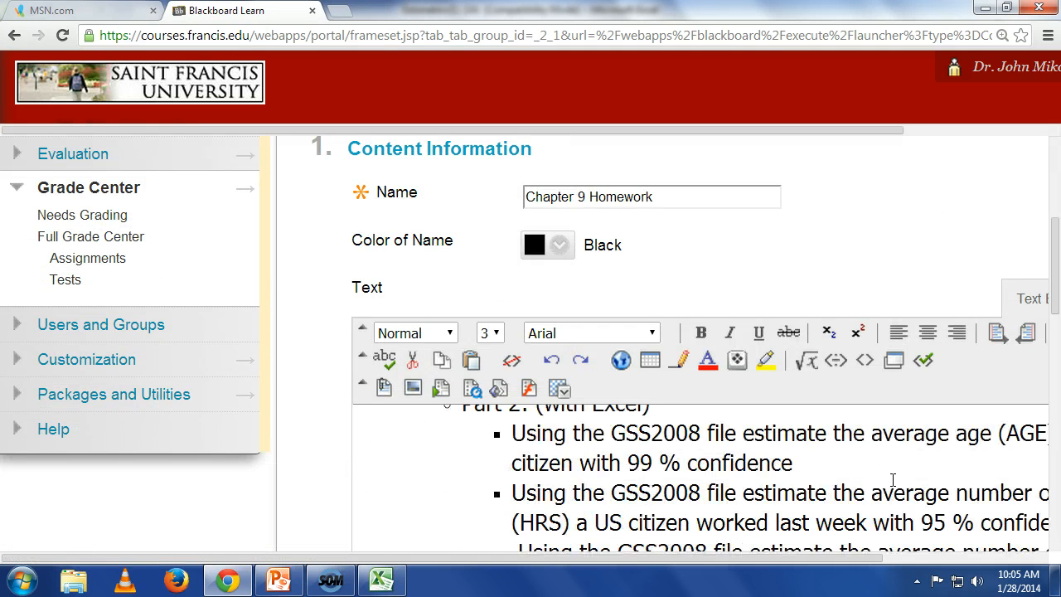
{"action": "scroll", "coordinate": [893, 480], "scroll_direction": "up", "scroll_amount": 3}
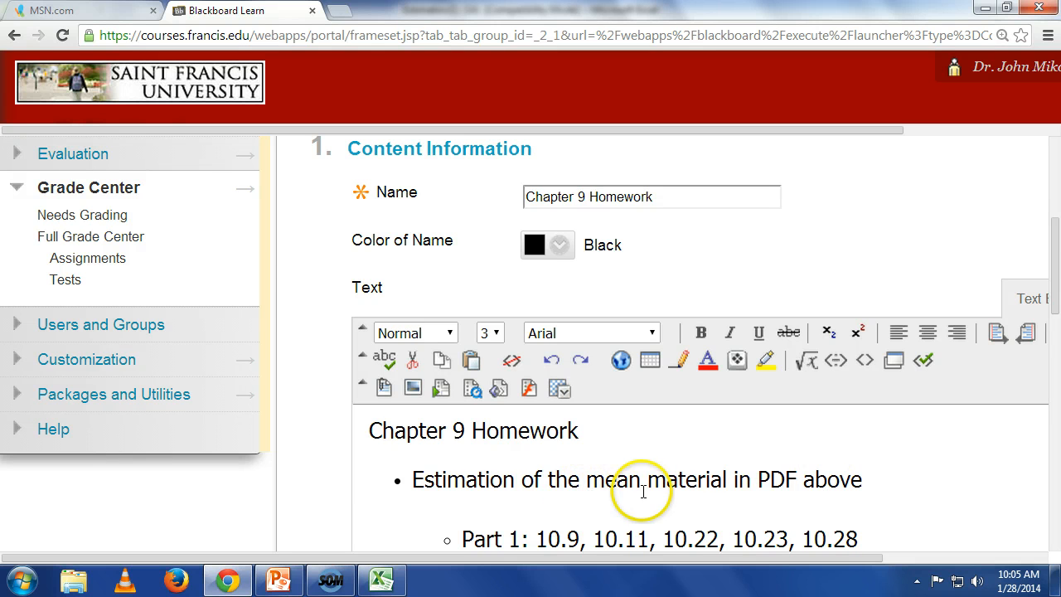
{"action": "scroll", "coordinate": [680, 491], "scroll_direction": "down", "scroll_amount": 3}
{"action": "scroll", "coordinate": [737, 490], "scroll_direction": "down", "scroll_amount": 1}
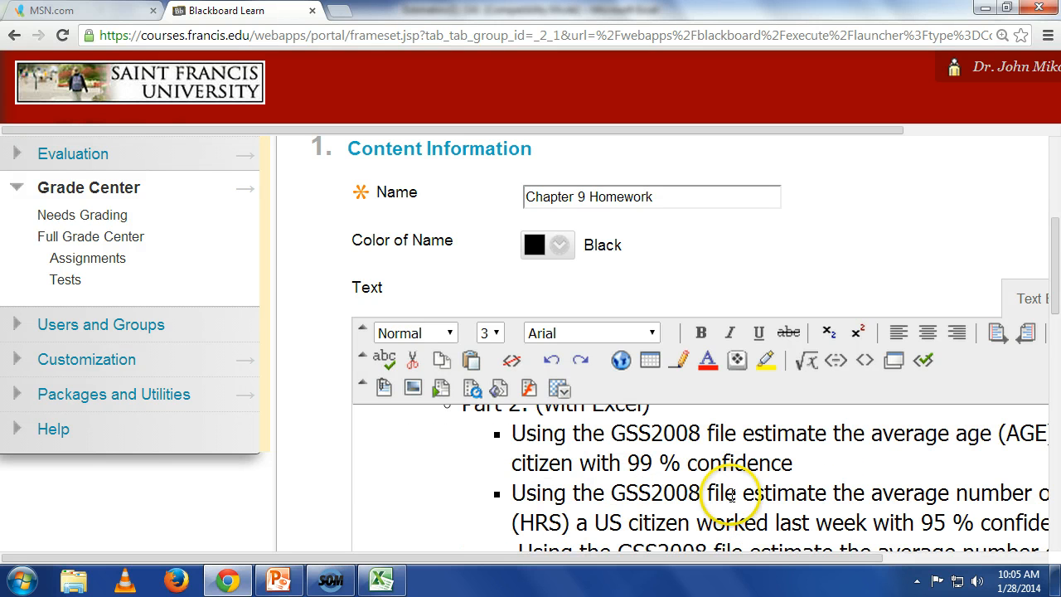
{"action": "scroll", "coordinate": [731, 494], "scroll_direction": "up", "scroll_amount": 1}
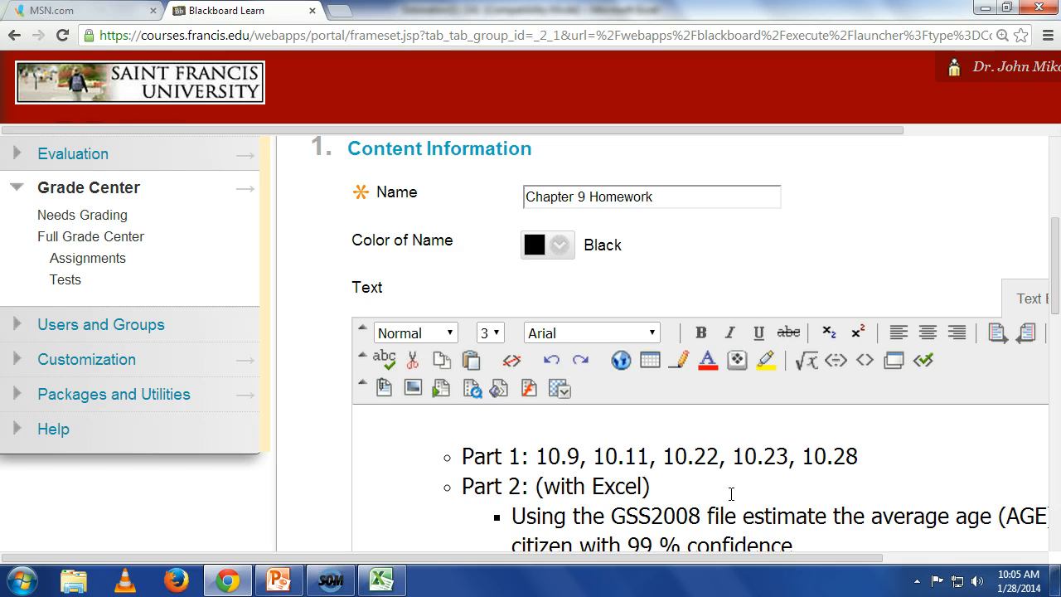
{"action": "left_click", "coordinate": [713, 487]}
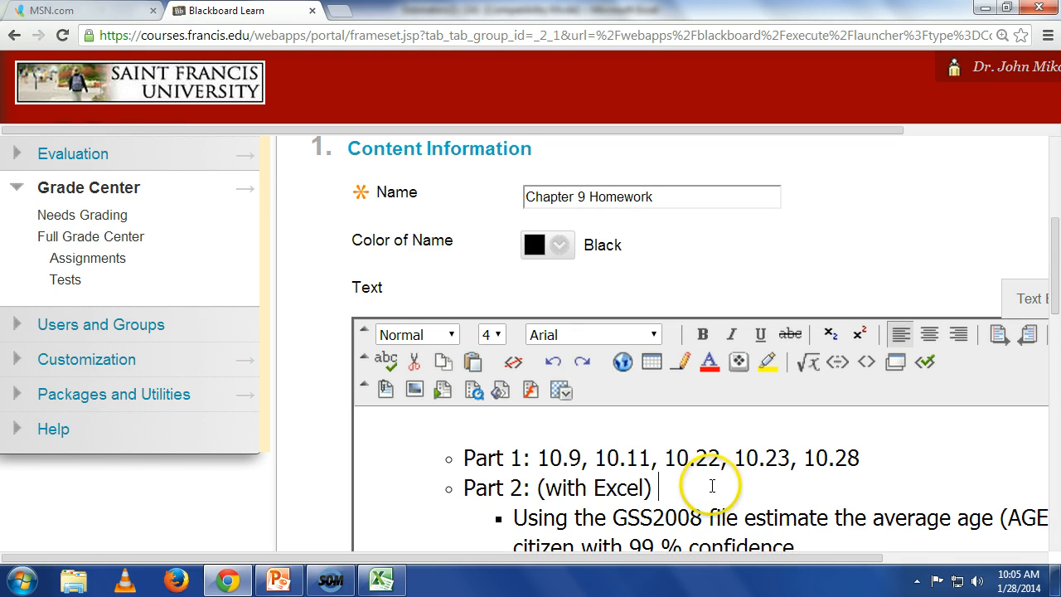
{"action": "type", "text": "- assume a po"}
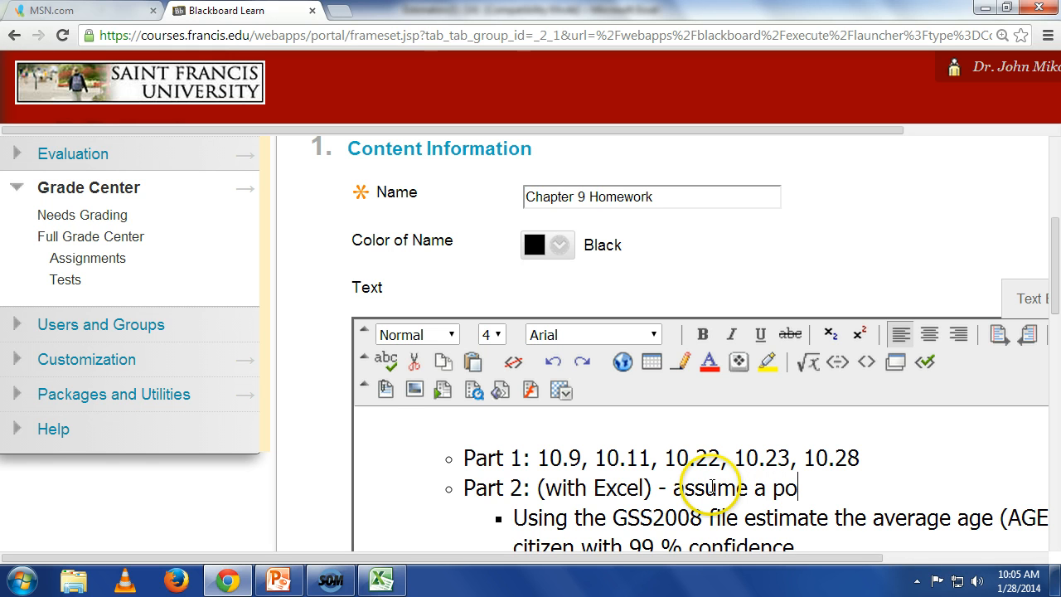
{"action": "type", "text": "pulation stand"}
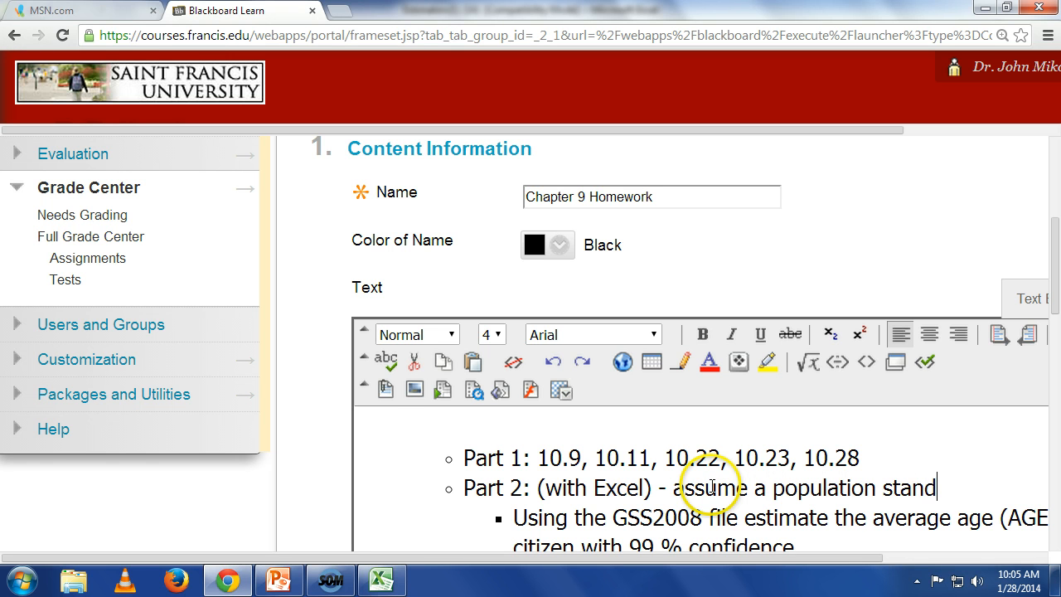
{"action": "type", "text": "ard deviat "}
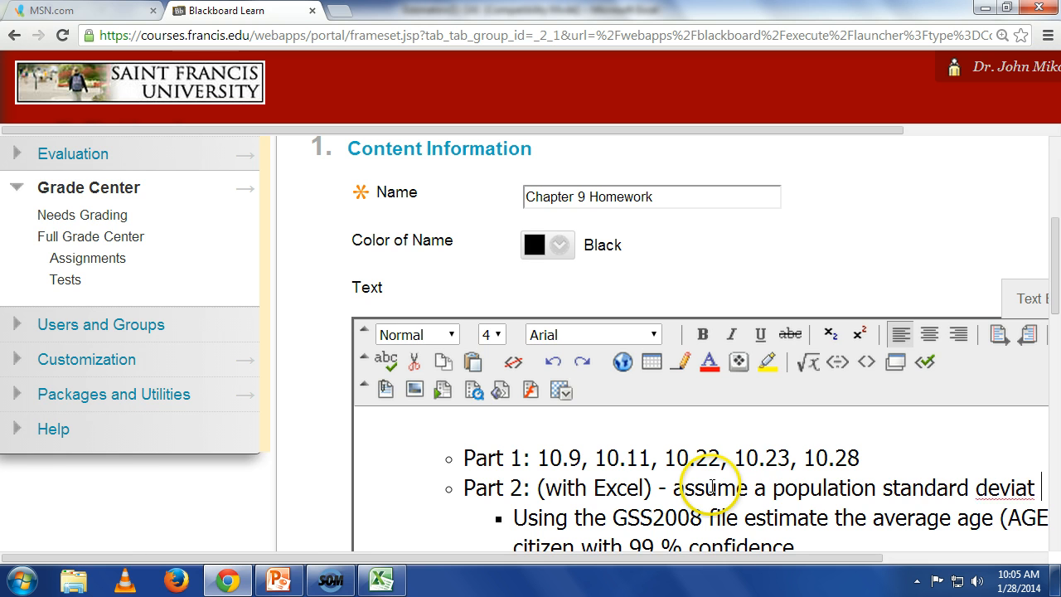
{"action": "type", "text": "ion of"}
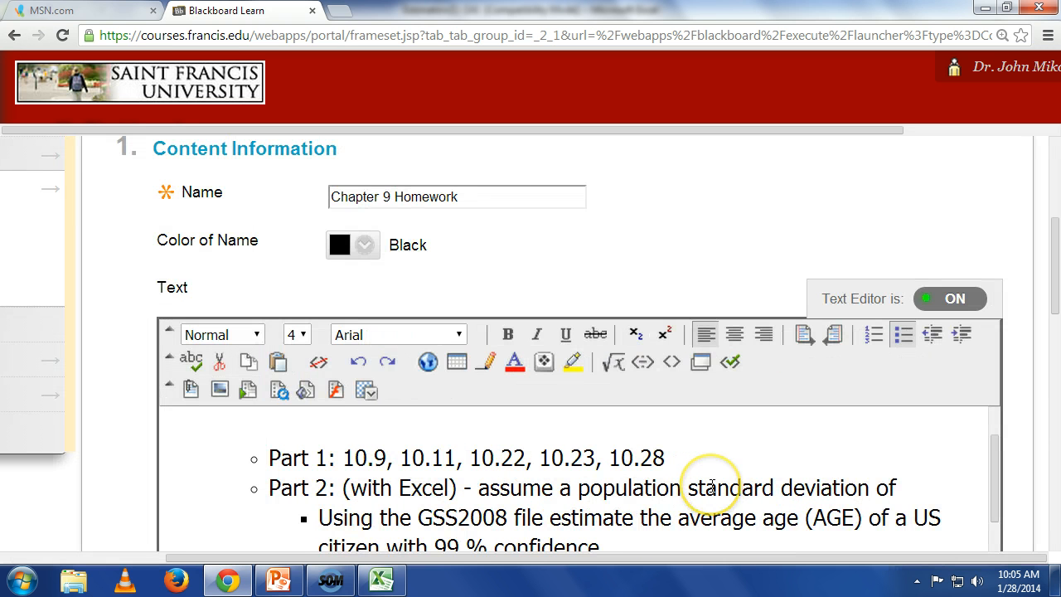
{"action": "type", "text": " 5"}
Step: Submit the edited Chapter 9 Homework item
{"action": "scroll", "coordinate": [711, 487], "scroll_direction": "down", "scroll_amount": 6}
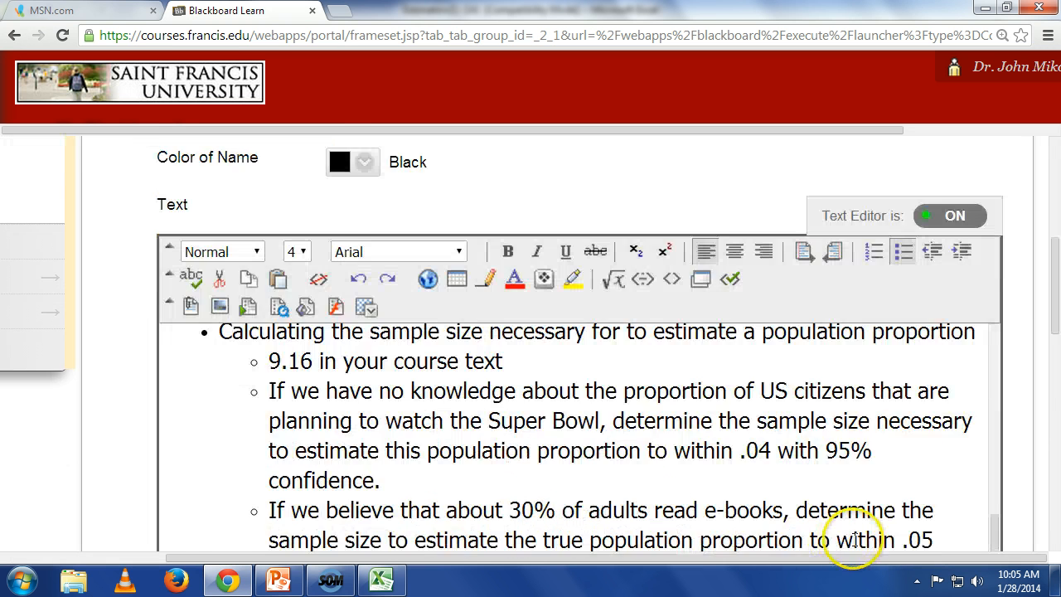
{"action": "scroll", "coordinate": [854, 539], "scroll_direction": "down", "scroll_amount": 10}
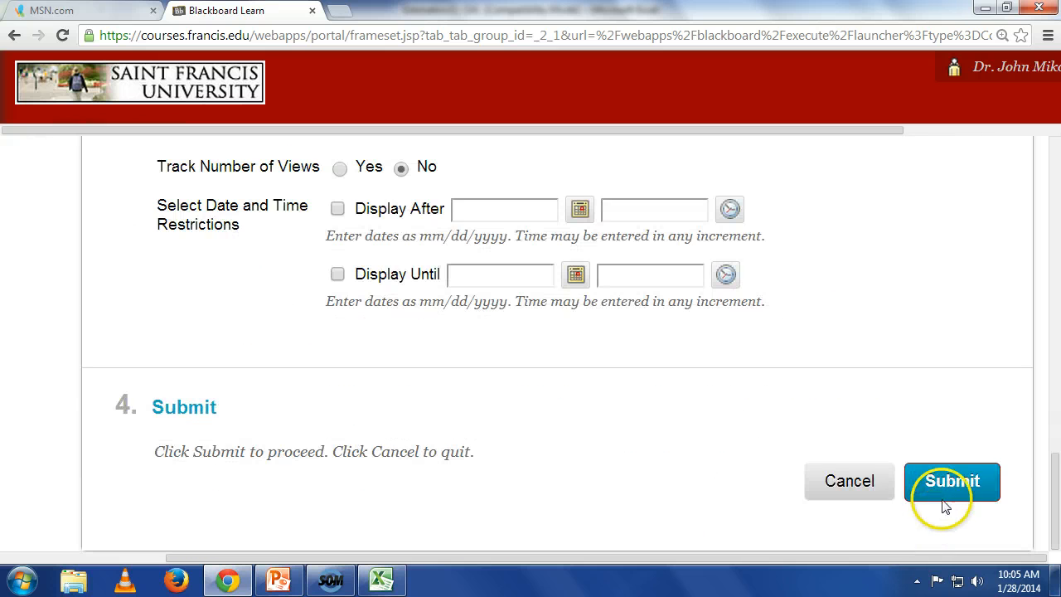
{"action": "left_click", "coordinate": [947, 497]}
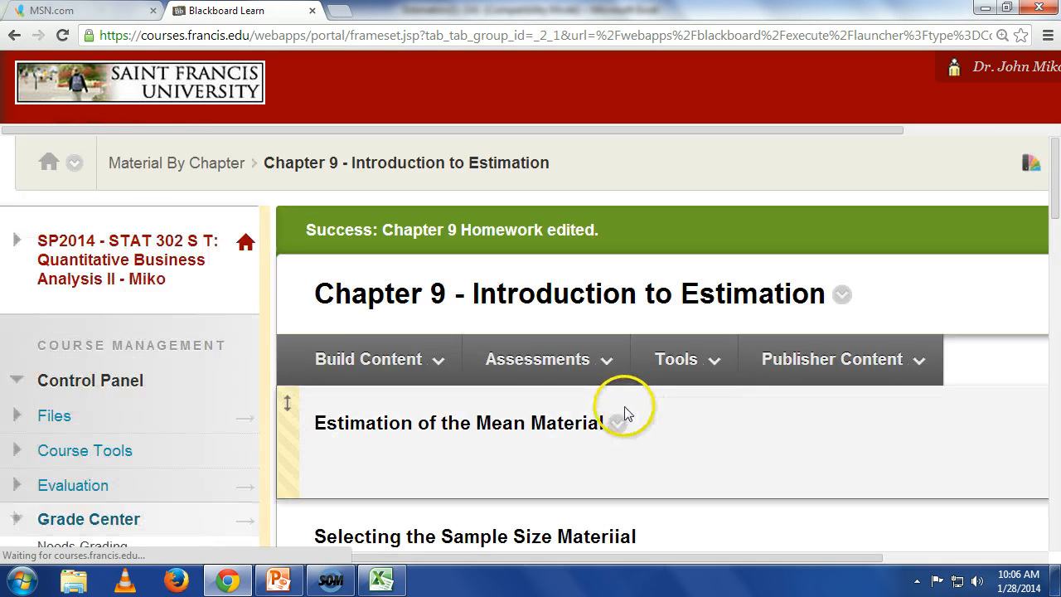
Step: Review the Part 2 questions in the posted Chapter 9 Homework
{"action": "scroll", "coordinate": [635, 409], "scroll_direction": "down", "scroll_amount": 10}
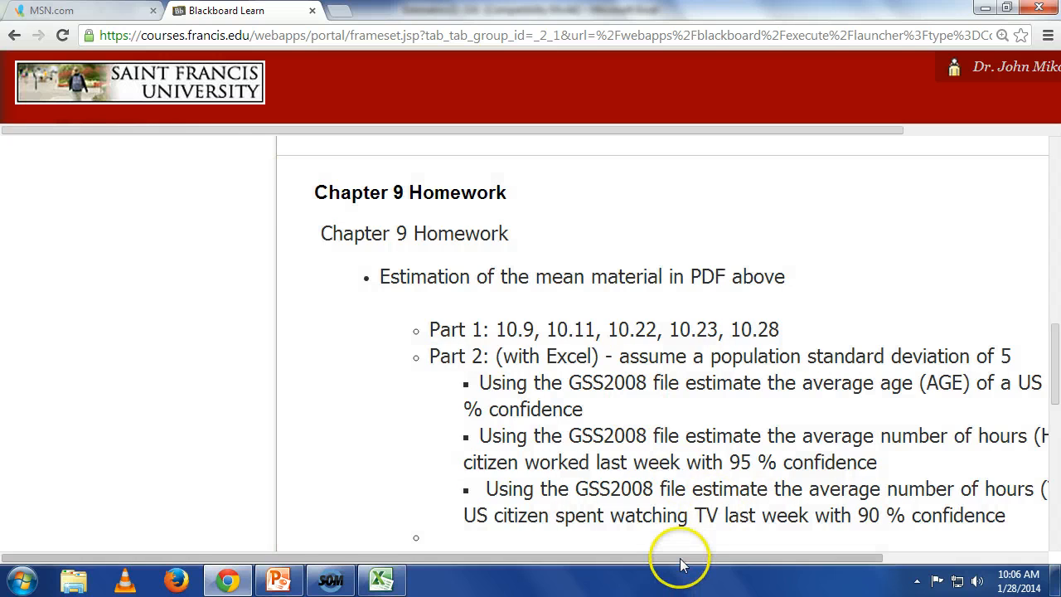
{"action": "left_click_drag", "start_coordinate": [680, 560], "coordinate": [896, 559]}
{"action": "scroll", "coordinate": [723, 434], "scroll_direction": "down", "scroll_amount": 1}
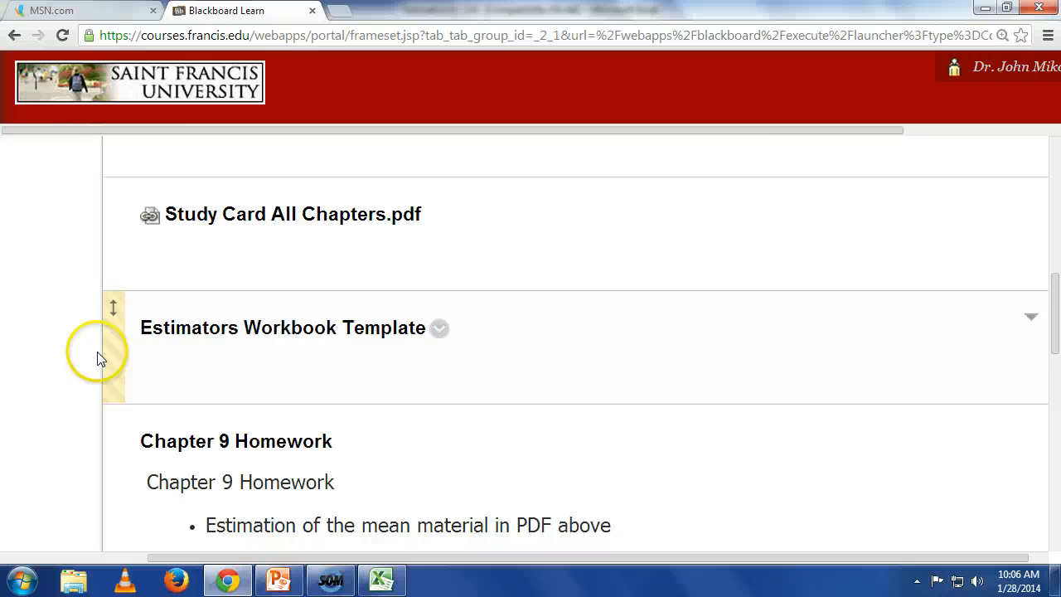
{"action": "scroll", "coordinate": [94, 355], "scroll_direction": "up", "scroll_amount": 7}
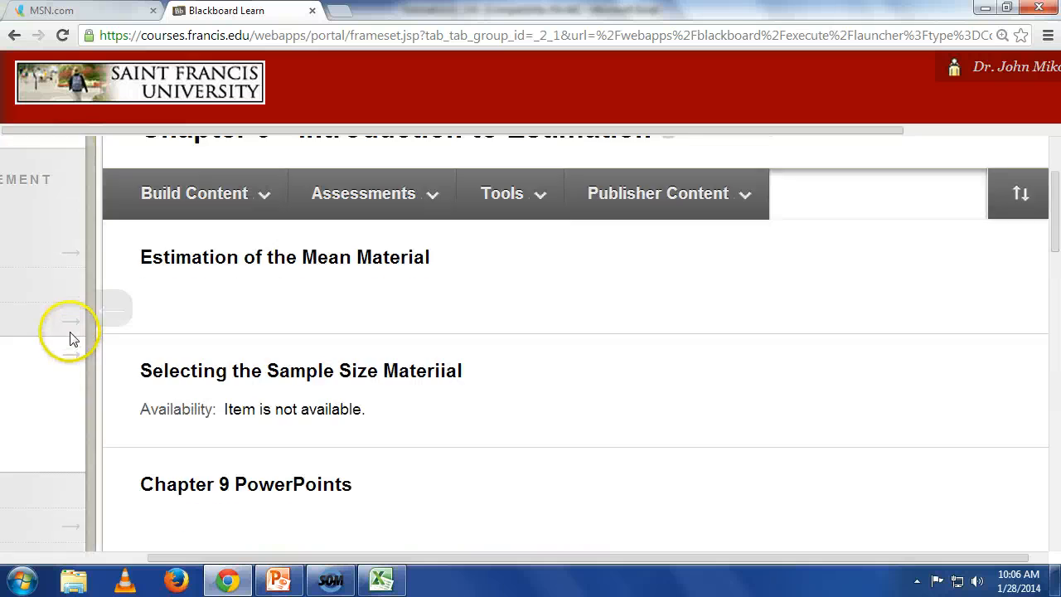
{"action": "scroll", "coordinate": [147, 467], "scroll_direction": "down", "scroll_amount": 2}
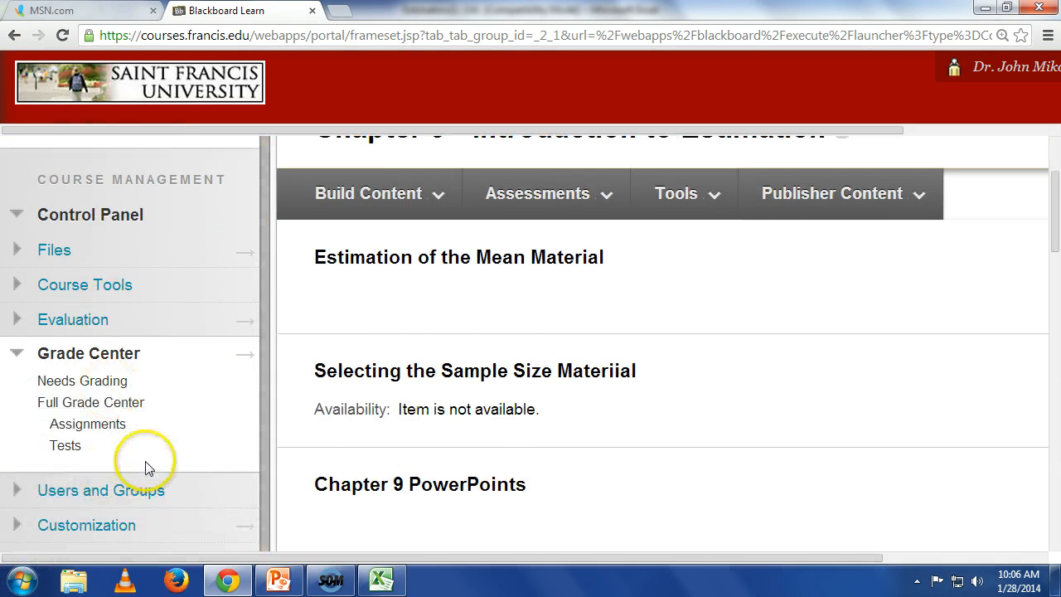
{"action": "scroll", "coordinate": [112, 431], "scroll_direction": "up", "scroll_amount": 2}
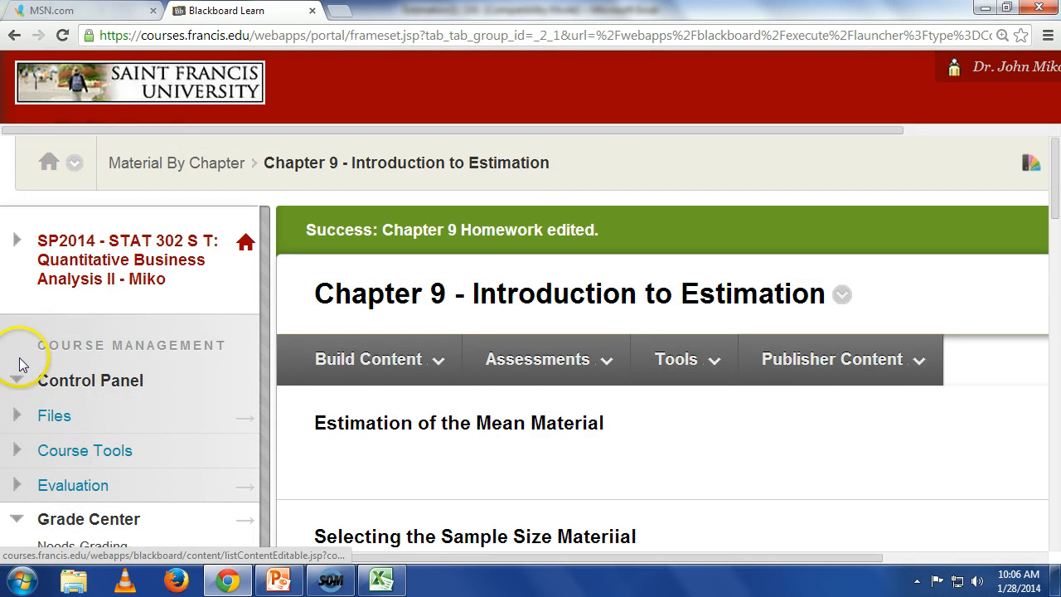
{"action": "left_click", "coordinate": [20, 248]}
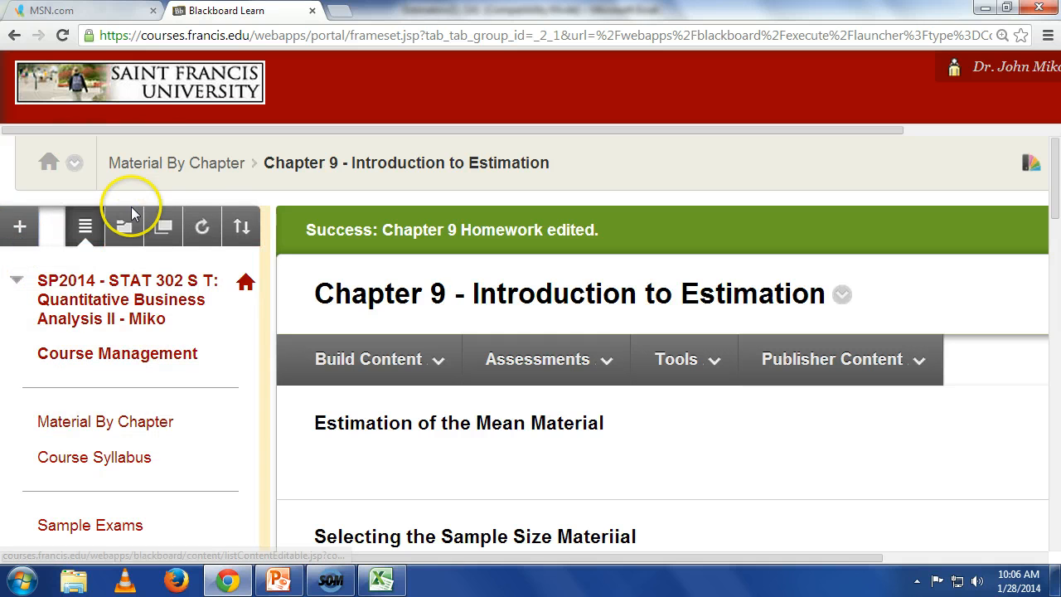
{"action": "left_click", "coordinate": [123, 296]}
{"action": "scroll", "coordinate": [123, 297], "scroll_direction": "down", "scroll_amount": 4}
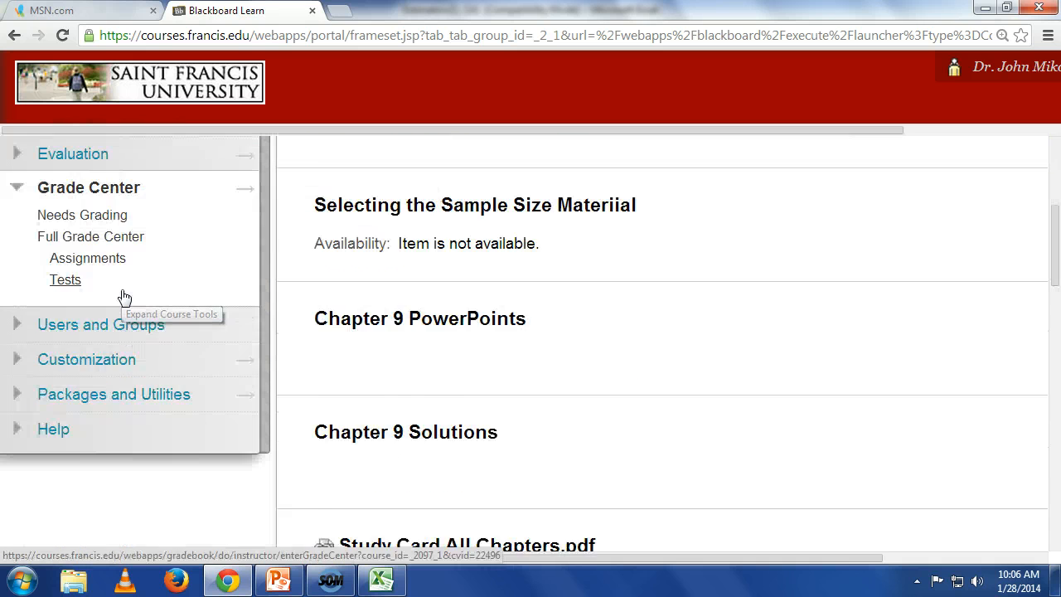
{"action": "scroll", "coordinate": [123, 297], "scroll_direction": "up", "scroll_amount": 4}
Step: Go back to the Material By Chapter page
{"action": "left_click", "coordinate": [166, 166]}
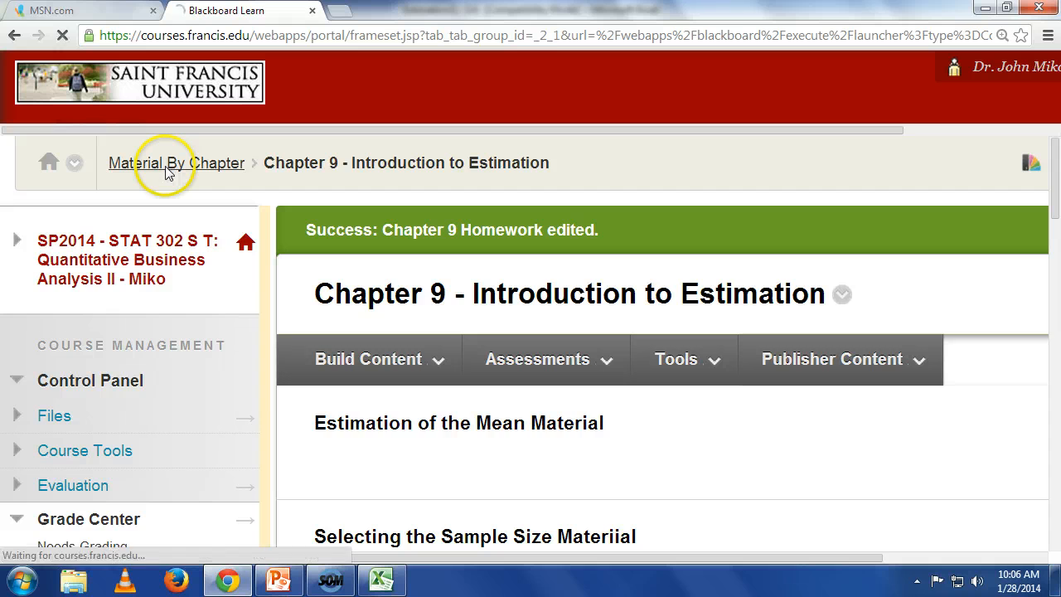
{"action": "left_click", "coordinate": [51, 164]}
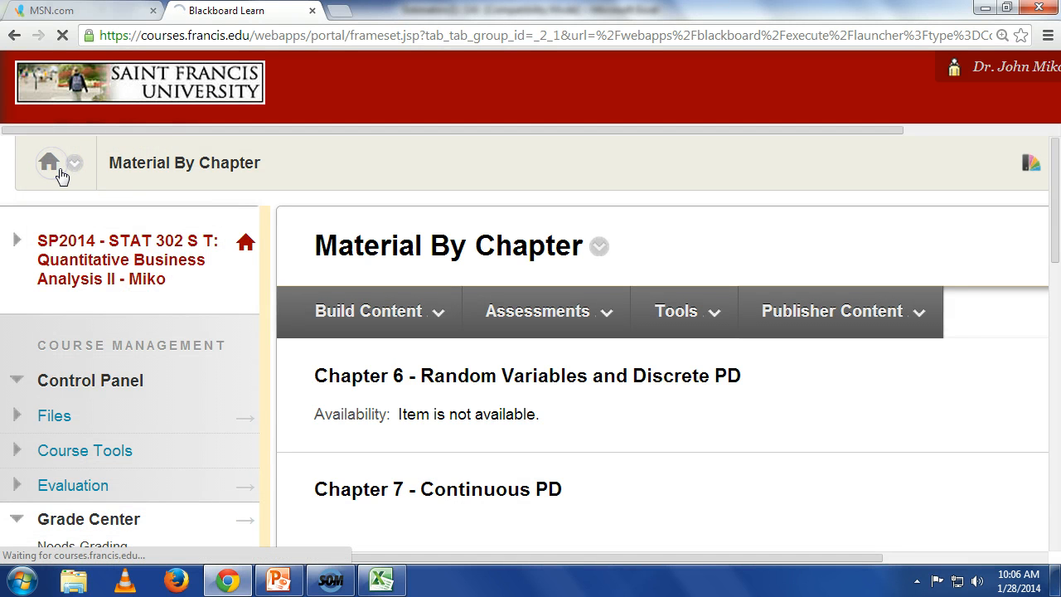
{"action": "scroll", "coordinate": [131, 208], "scroll_direction": "down", "scroll_amount": 4}
{"action": "scroll", "coordinate": [147, 273], "scroll_direction": "up", "scroll_amount": 4}
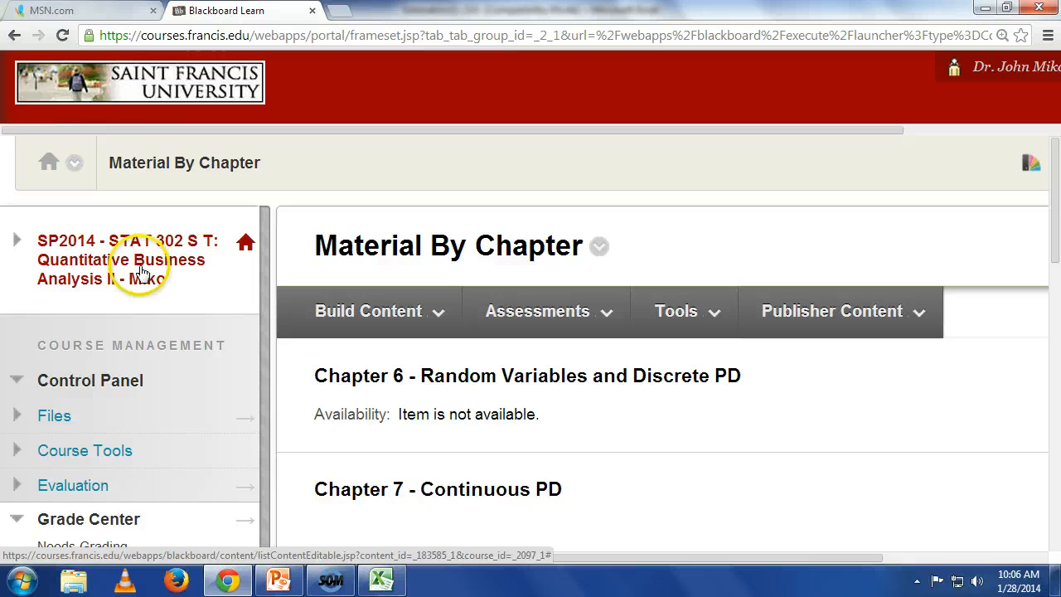
Step: Expand the course menu and open the gss folder inside Book Excel Files
{"action": "left_click", "coordinate": [18, 236]}
{"action": "left_click", "coordinate": [19, 236]}
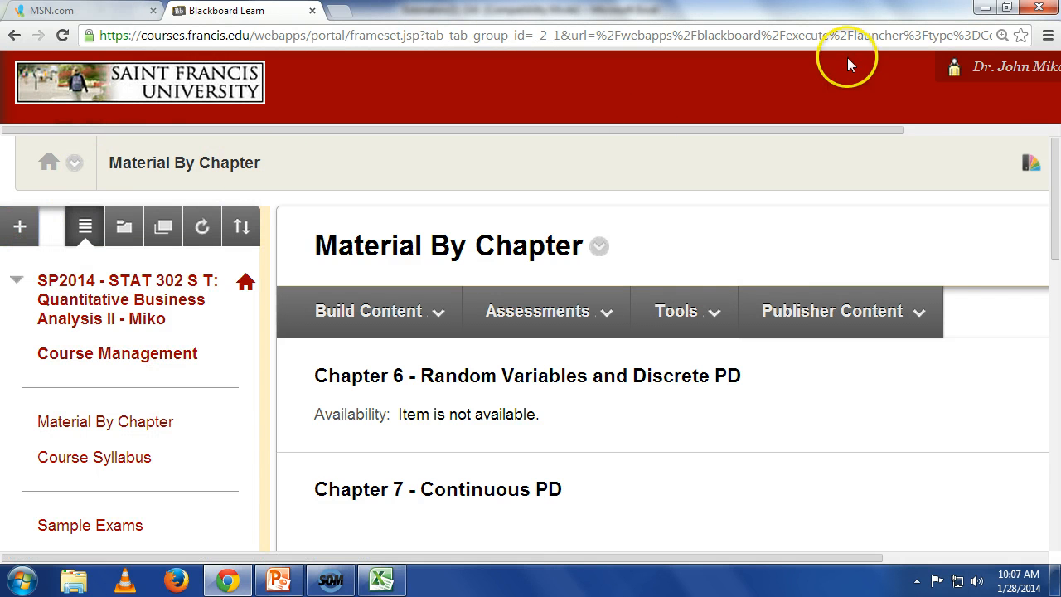
{"action": "left_click", "coordinate": [15, 36]}
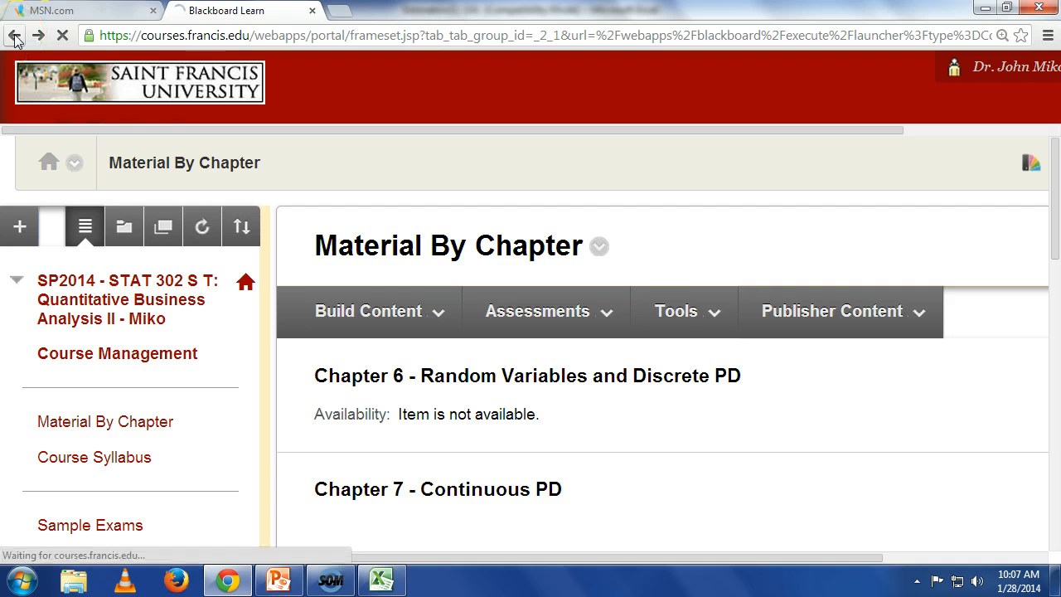
{"action": "scroll", "coordinate": [318, 279], "scroll_direction": "down", "scroll_amount": 1}
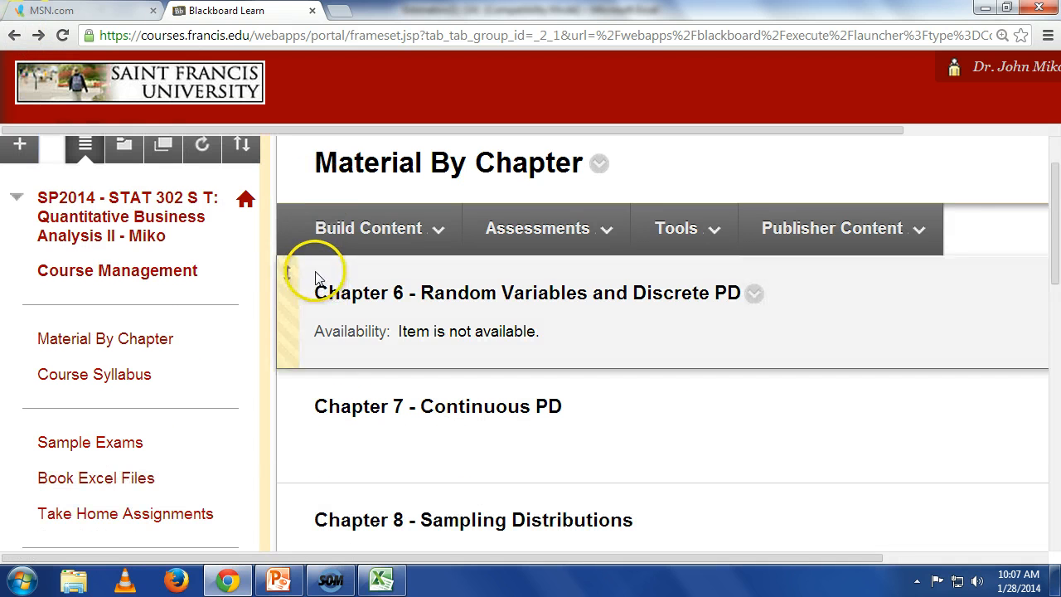
{"action": "left_click", "coordinate": [110, 480]}
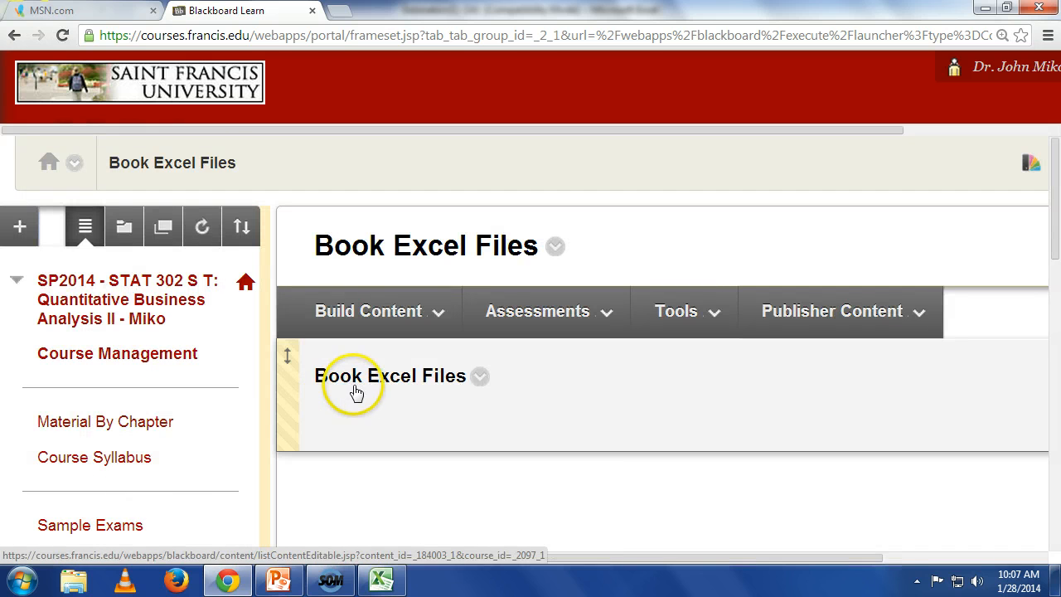
{"action": "left_click", "coordinate": [361, 378]}
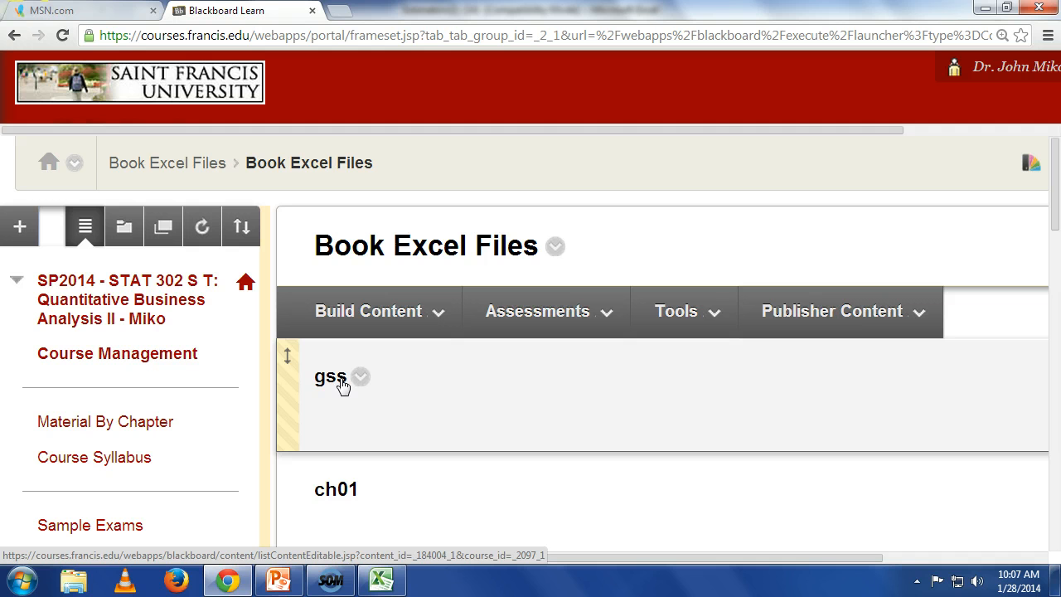
{"action": "left_click", "coordinate": [342, 380]}
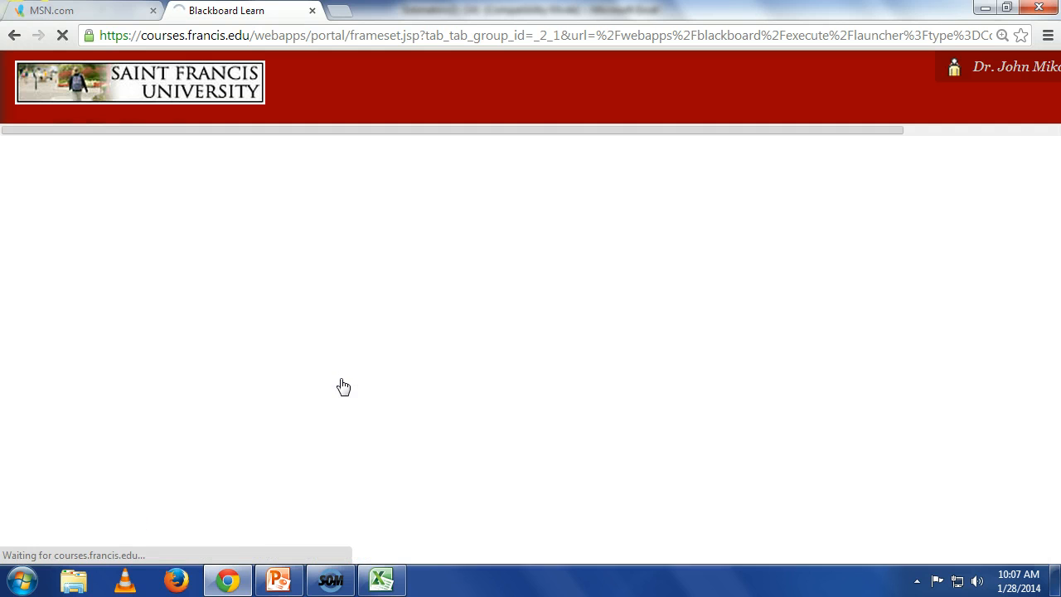
Step: Download GSS2008.xls, switch to it in Excel and enable editing of the workbook
{"action": "scroll", "coordinate": [573, 347], "scroll_direction": "down", "scroll_amount": 3}
{"action": "scroll", "coordinate": [574, 346], "scroll_direction": "down", "scroll_amount": 6}
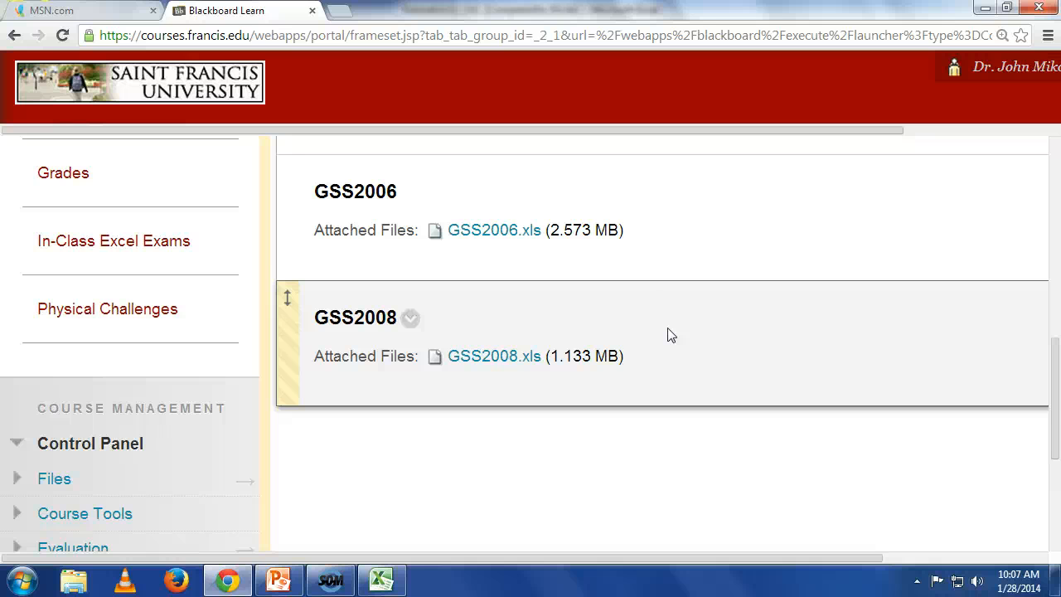
{"action": "left_click", "coordinate": [523, 355]}
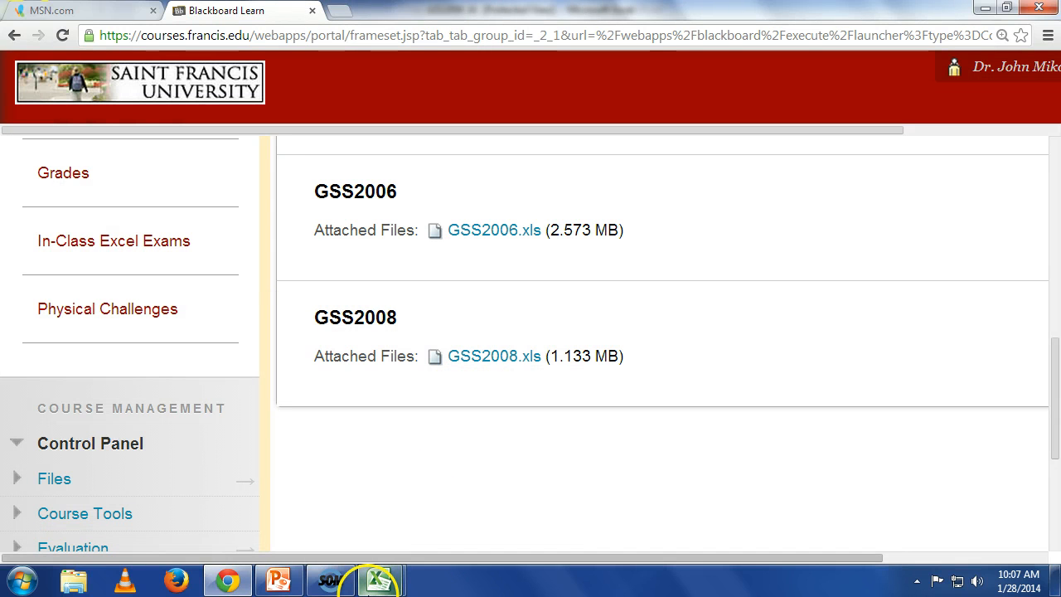
{"action": "mouse_move", "coordinate": [377, 580]}
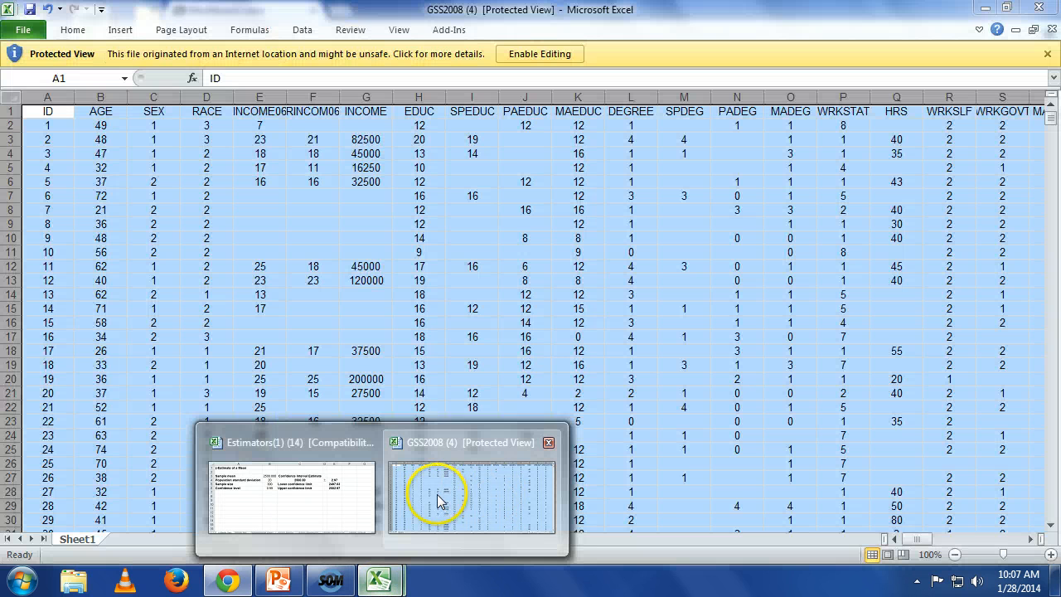
{"action": "left_click", "coordinate": [437, 495]}
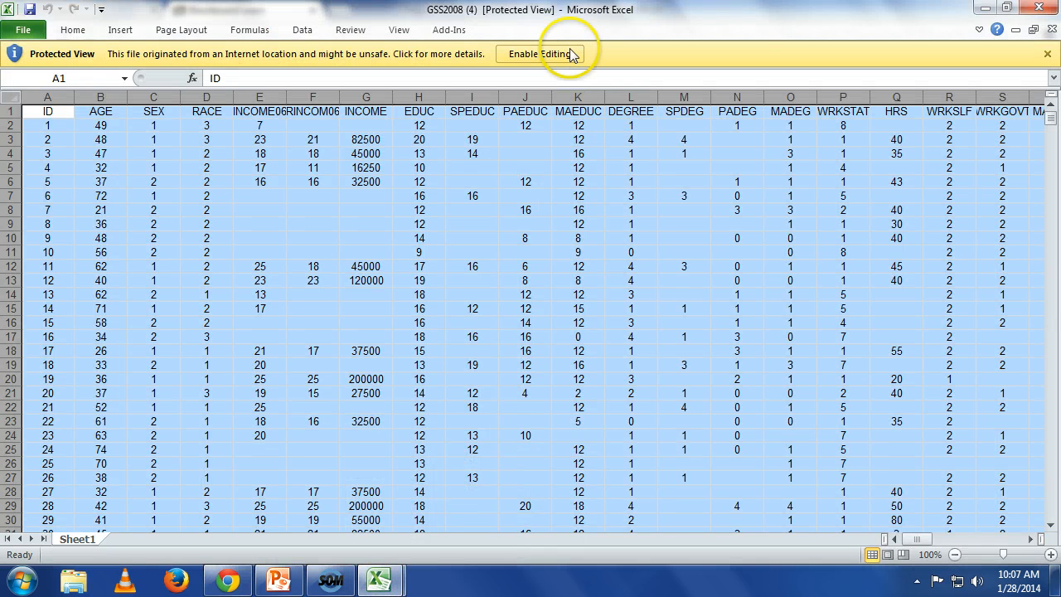
{"action": "left_click", "coordinate": [541, 54]}
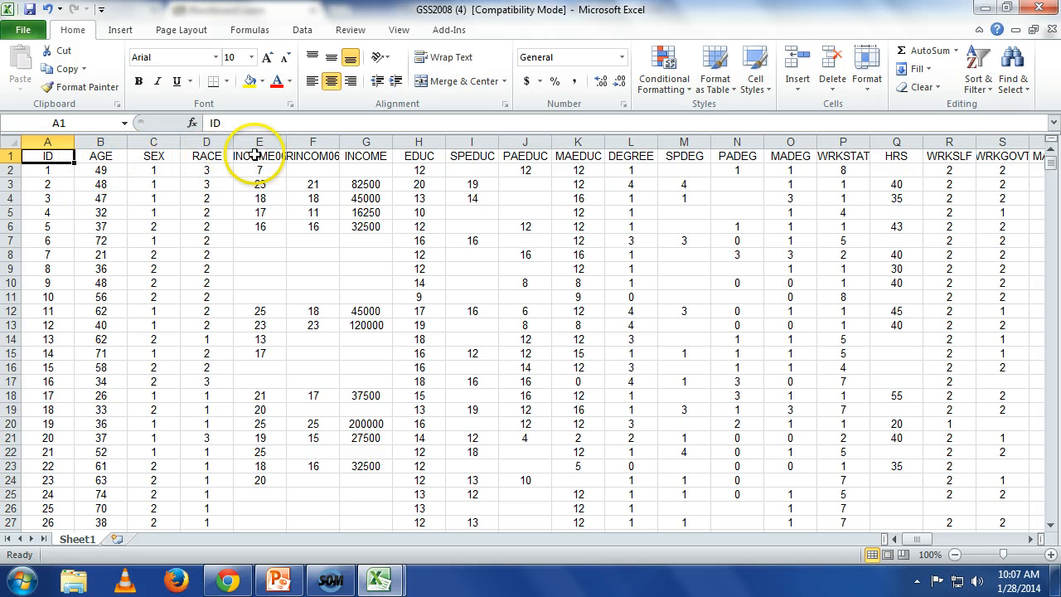
{"action": "left_click", "coordinate": [425, 170]}
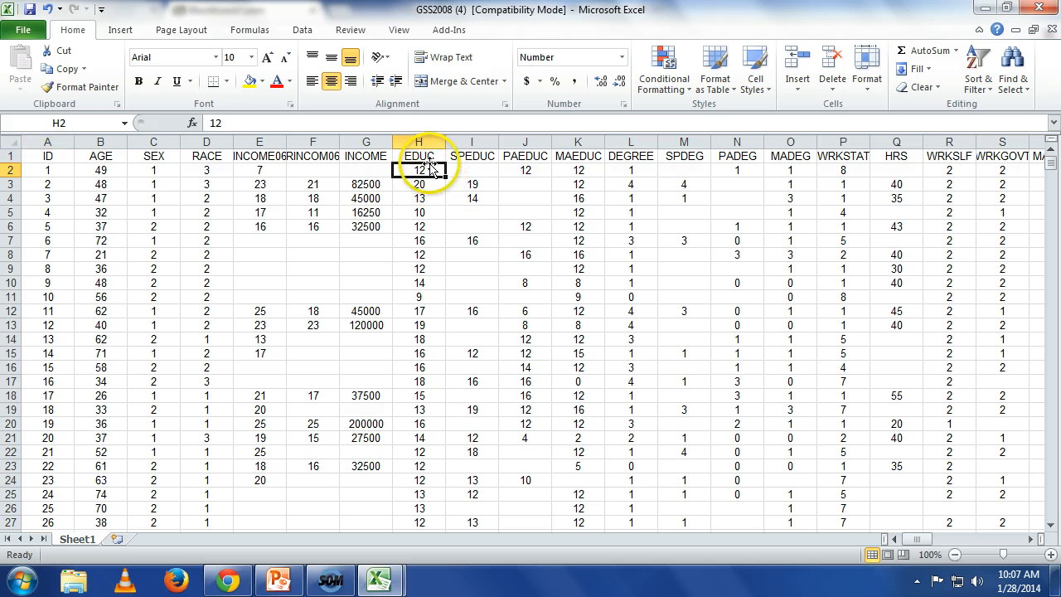
Step: Look through the survey variables in the GSS2008 header row as far as TVHOURS in cell AW1
{"action": "key", "text": "Right"}
{"action": "key", "text": "Right"}
{"action": "key", "text": "Right"}
{"action": "key", "text": "Right"}
{"action": "key", "text": "Right"}
{"action": "key", "text": "Right"}
{"action": "key", "text": "Right"}
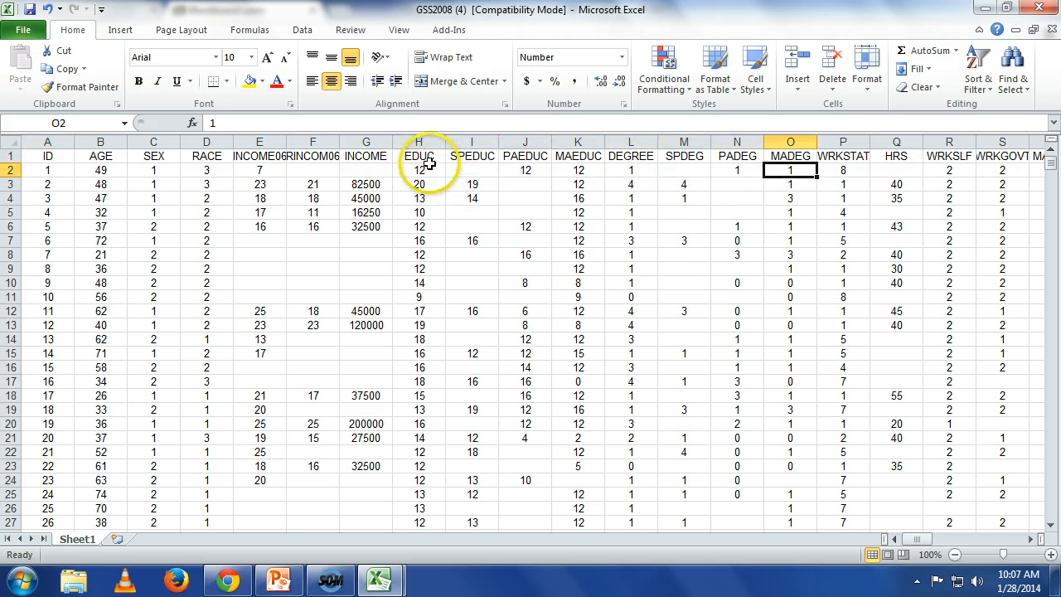
{"action": "key", "text": "Right"}
{"action": "key", "text": "Right"}
{"action": "key", "text": "Right"}
{"action": "key", "text": "Right"}
{"action": "key", "text": "Right"}
{"action": "key", "text": "Right"}
{"action": "key", "text": "Right"}
{"action": "key", "text": "Right"}
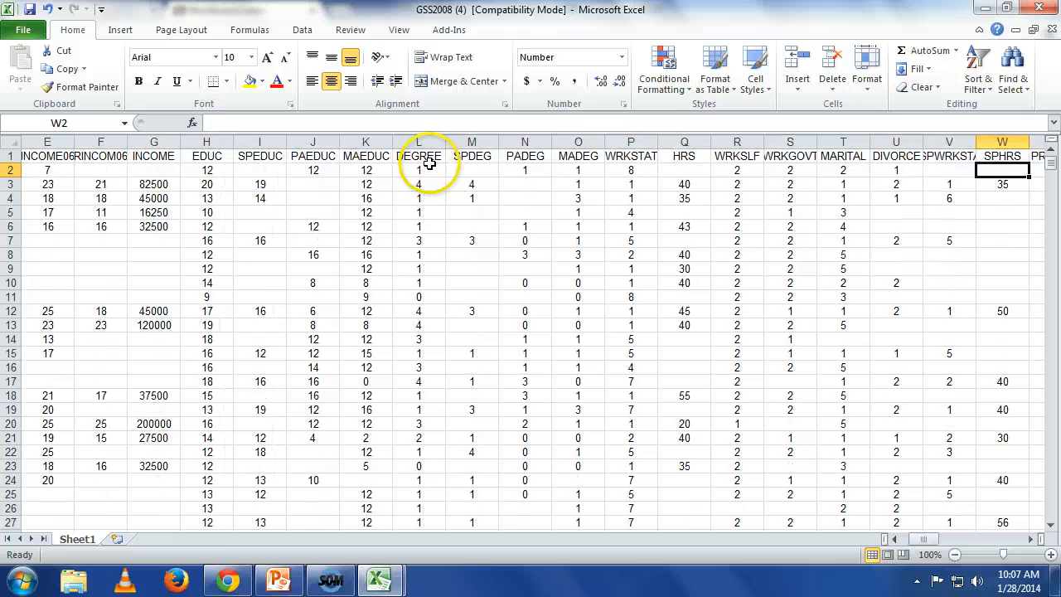
{"action": "key", "text": "Right"}
{"action": "key", "text": "Right"}
{"action": "key", "text": "Right"}
{"action": "key", "text": "Right"}
{"action": "key", "text": "Right"}
{"action": "key", "text": "Right"}
{"action": "key", "text": "Right"}
{"action": "key", "text": "Right"}
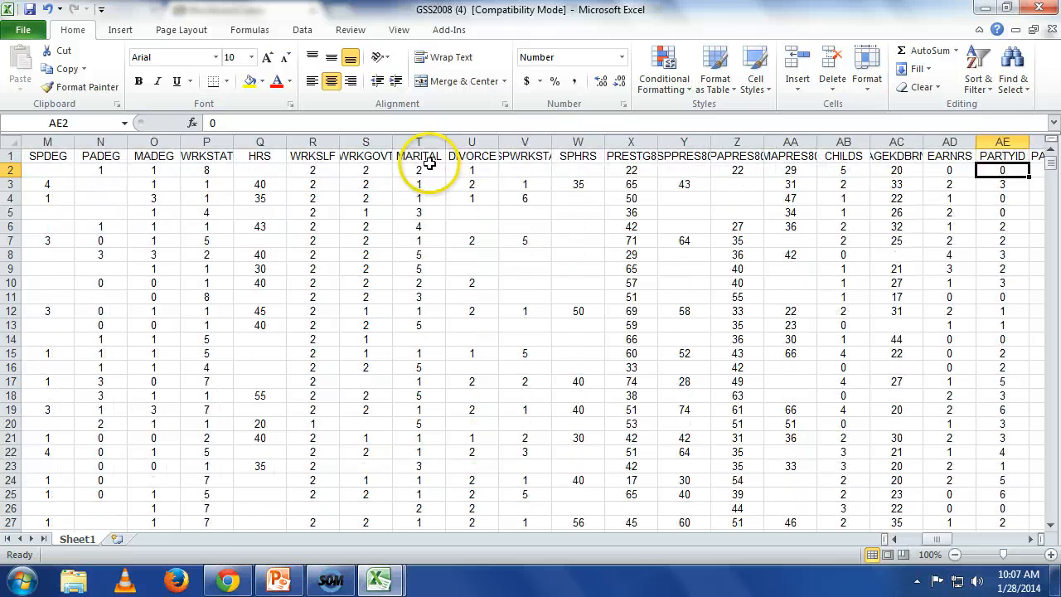
{"action": "key", "text": "Right"}
{"action": "key", "text": "Right"}
{"action": "key", "text": "Right"}
{"action": "key", "text": "Right"}
{"action": "key", "text": "Right"}
{"action": "key", "text": "Right"}
{"action": "key", "text": "Right"}
{"action": "key", "text": "Right"}
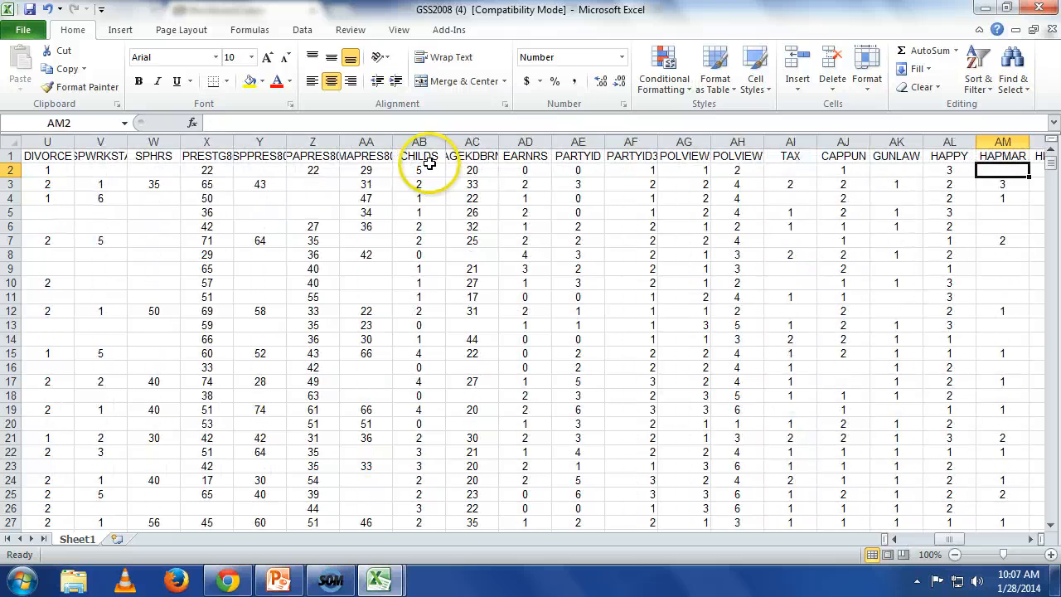
{"action": "key", "text": "Right"}
{"action": "key", "text": "Right"}
{"action": "key", "text": "Right"}
{"action": "key", "text": "Right"}
{"action": "key", "text": "Right"}
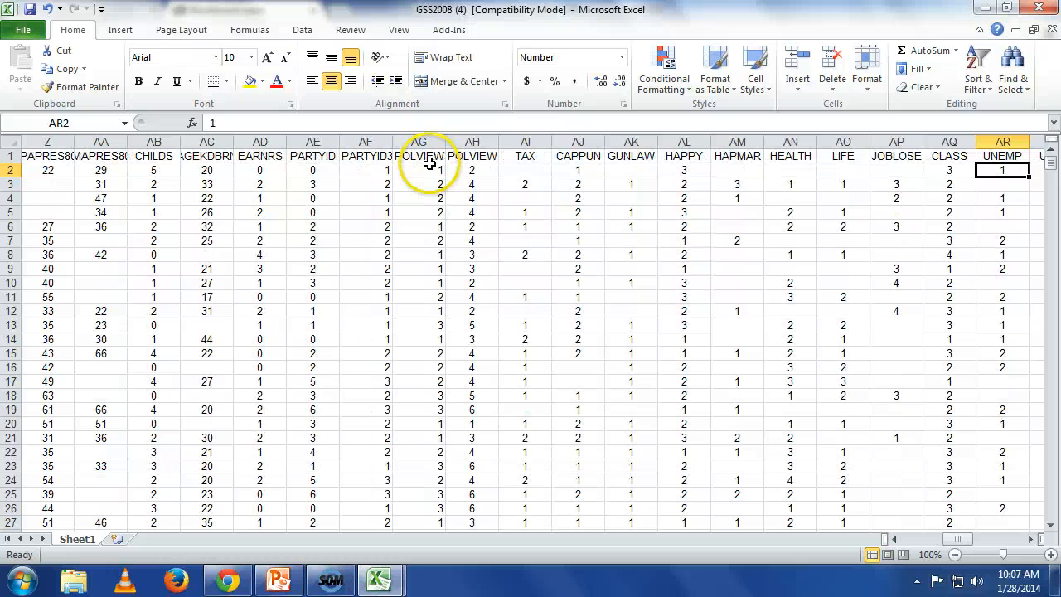
{"action": "key", "text": "Right"}
{"action": "key", "text": "Right"}
{"action": "key", "text": "Right"}
{"action": "key", "text": "Right"}
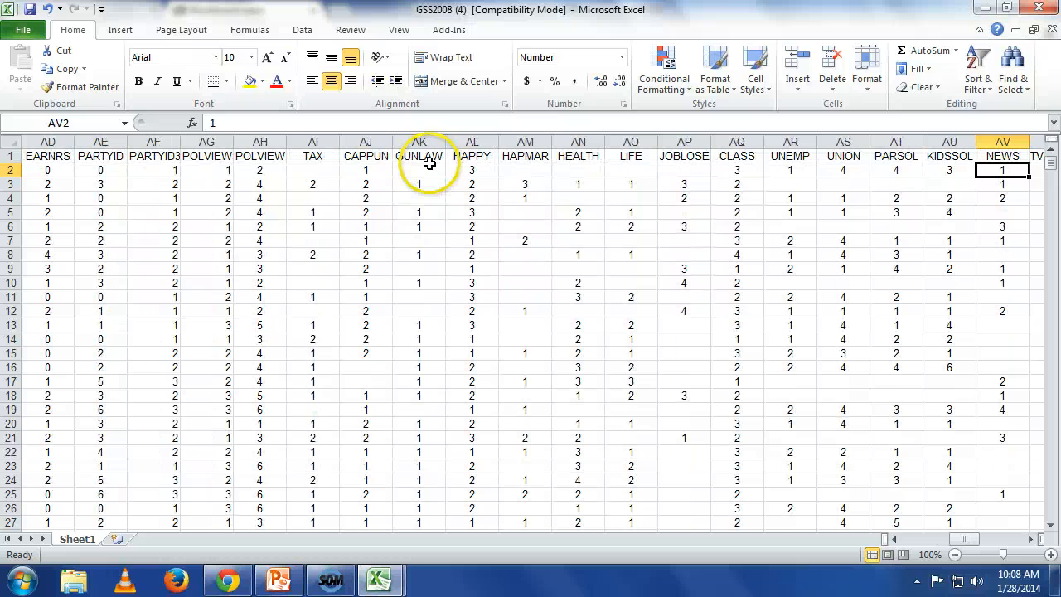
{"action": "key", "text": "Right"}
{"action": "key", "text": "Up"}
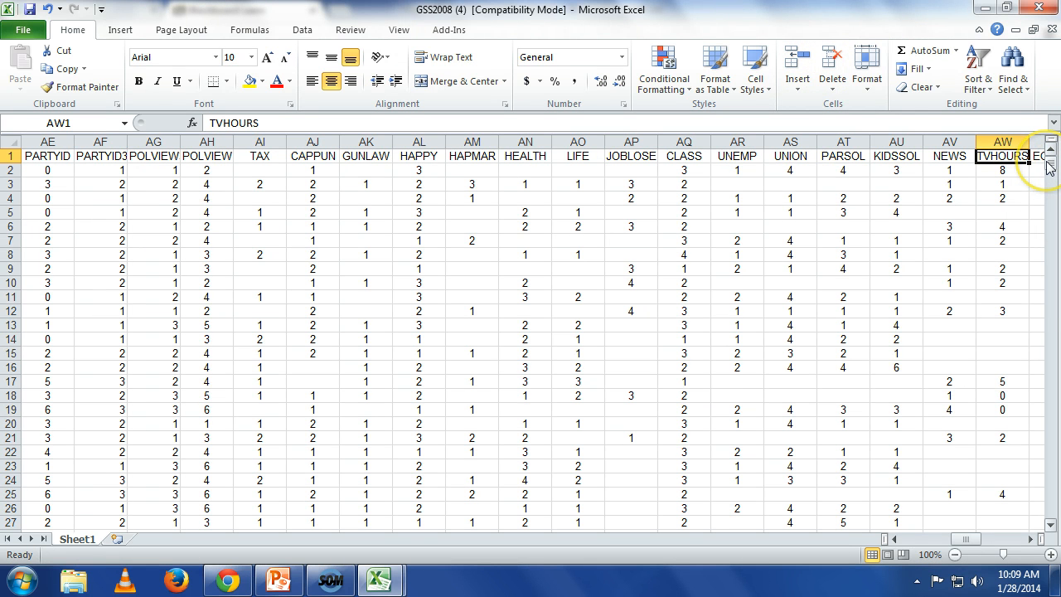
Step: Calculate the mean of the TVHOURS data below its last row, in cell AW2025, with =AVERAGE(AW2:AW2024)
{"action": "left_click_drag", "start_coordinate": [1050, 168], "coordinate": [1026, 490]}
{"action": "left_click", "coordinate": [999, 355]}
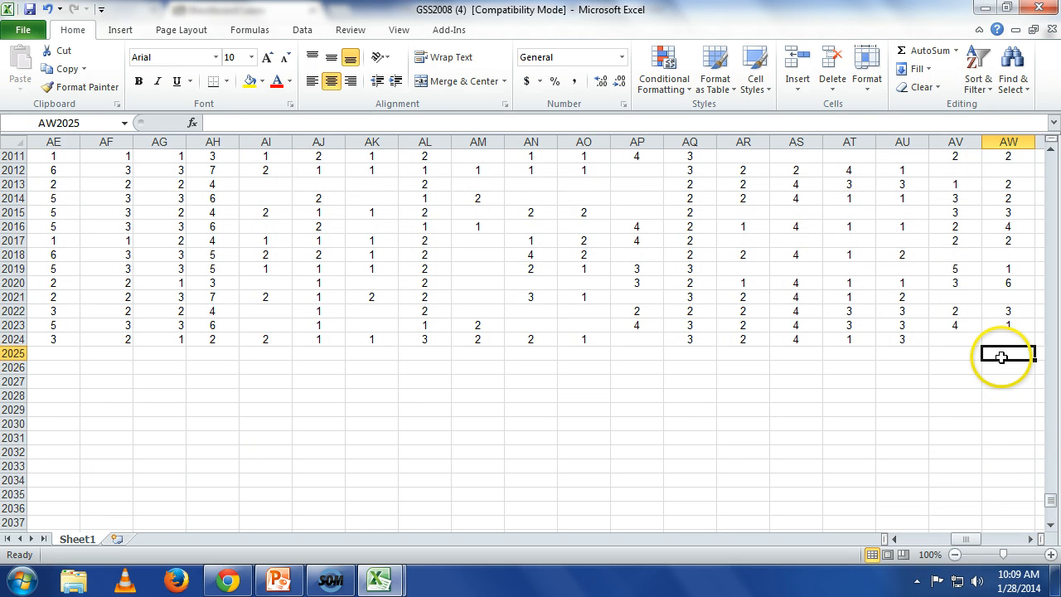
{"action": "type", "text": "="}
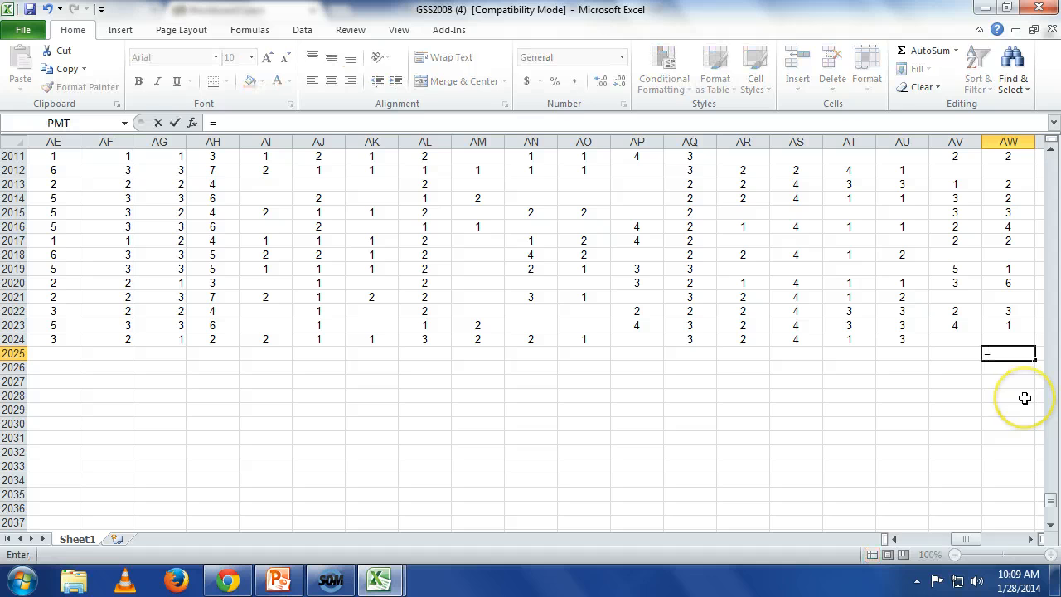
{"action": "type", "text": "aver"}
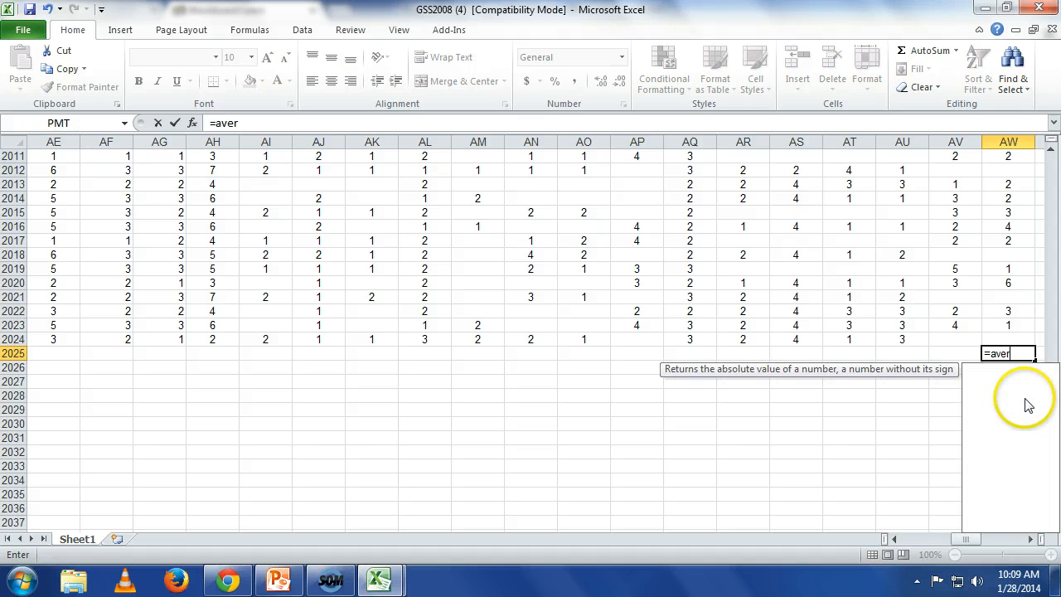
{"action": "type", "text": "age"}
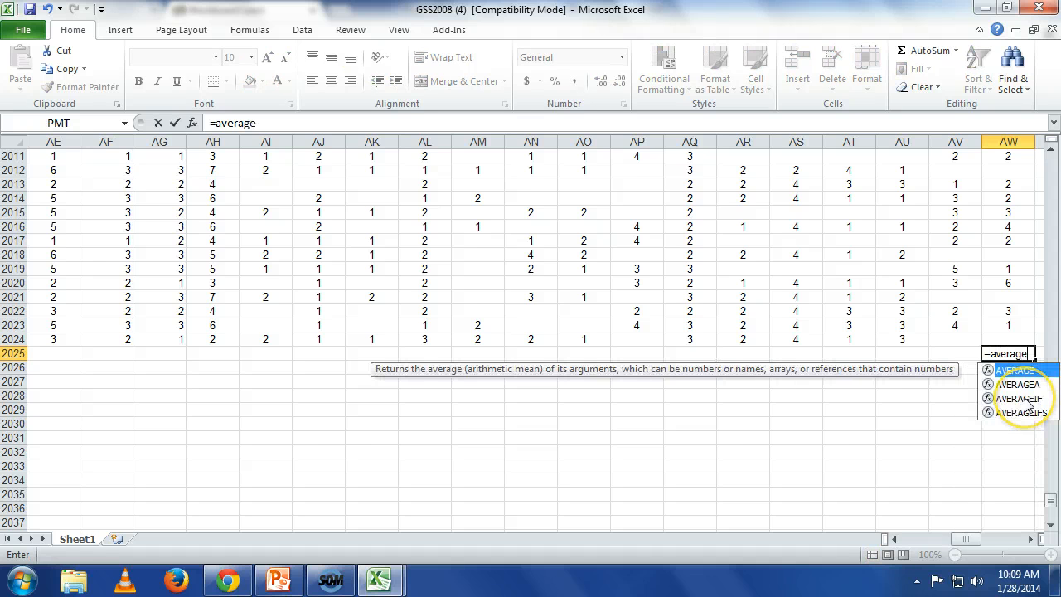
{"action": "type", "text": "(a2"}
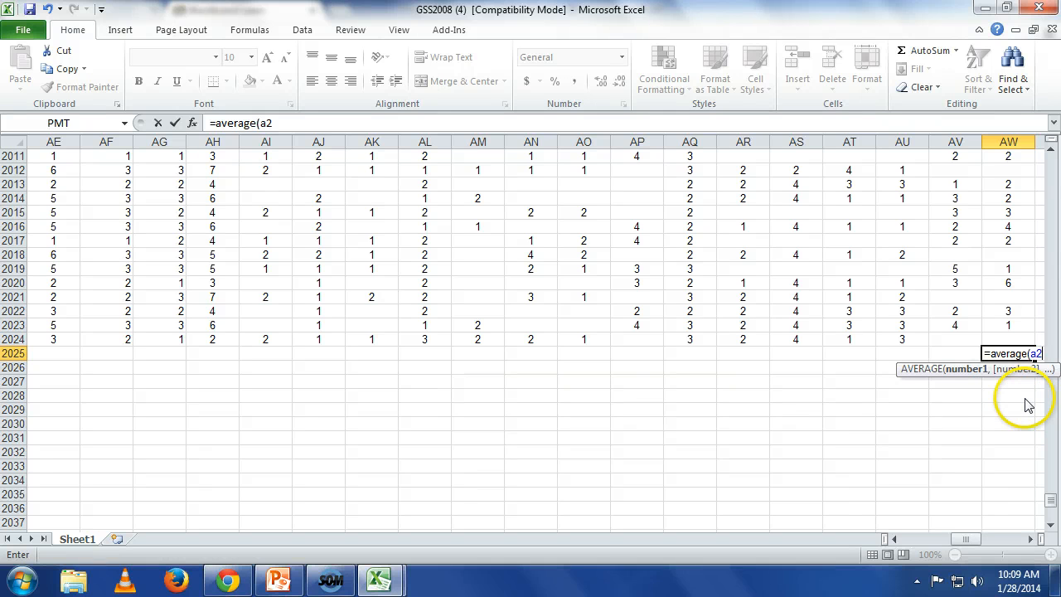
{"action": "key", "text": "BackSpace"}
{"action": "type", "text": "w2"}
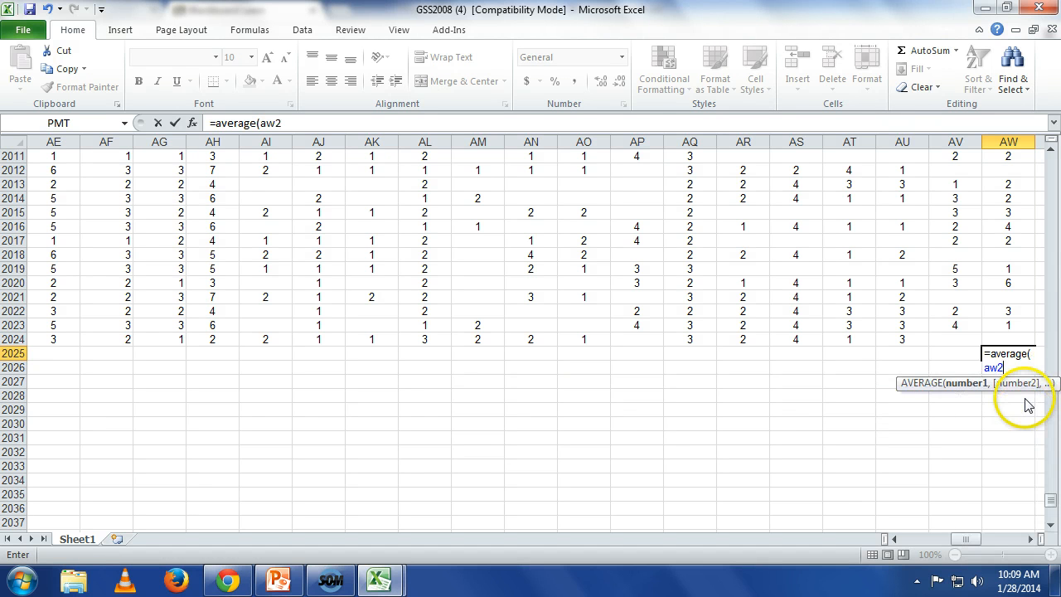
{"action": "type", "text": ":"}
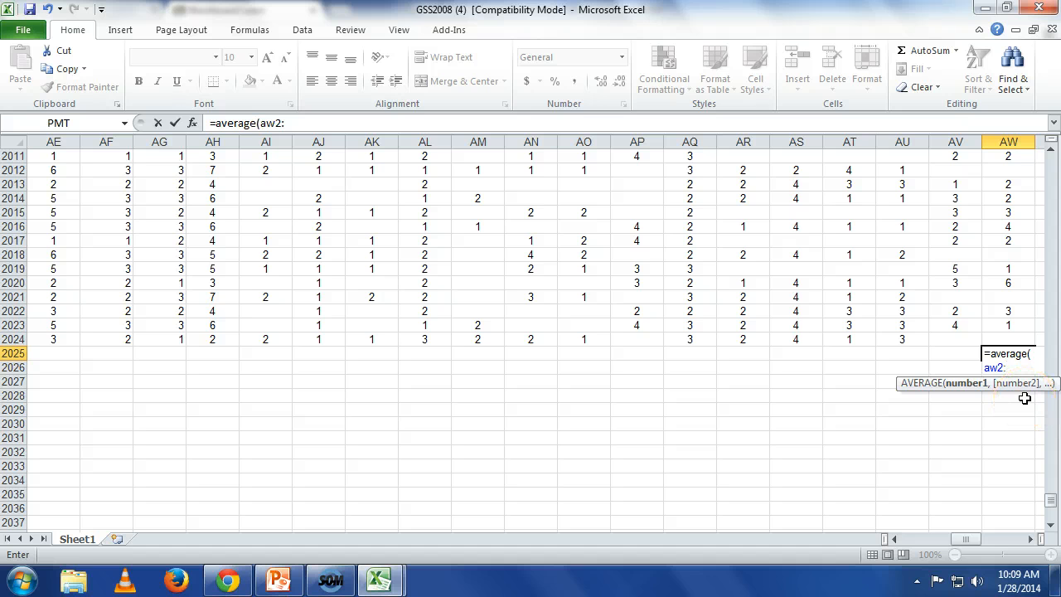
{"action": "type", "text": "a"}
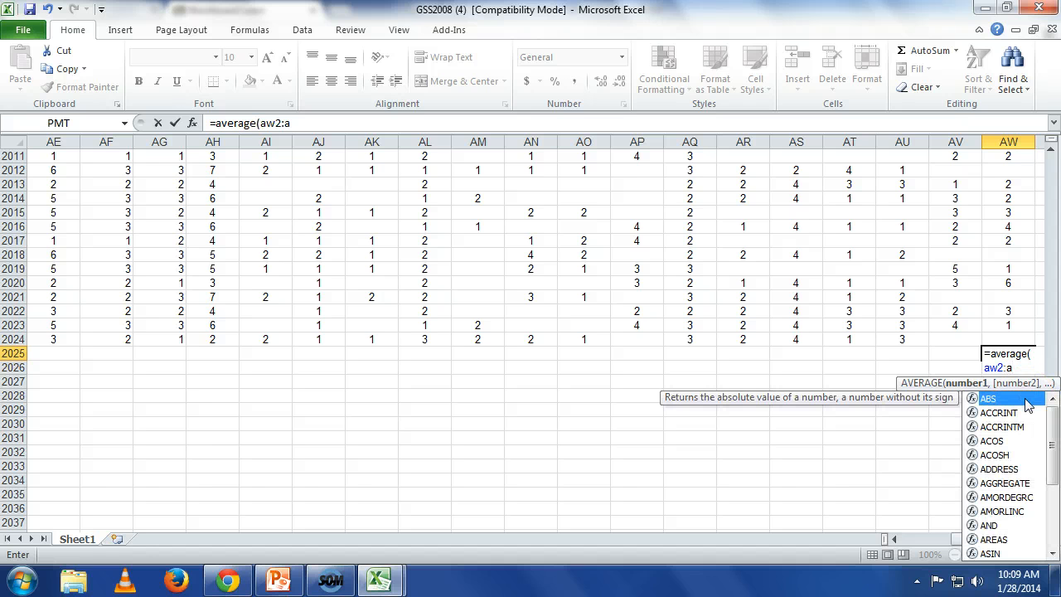
{"action": "type", "text": "w"}
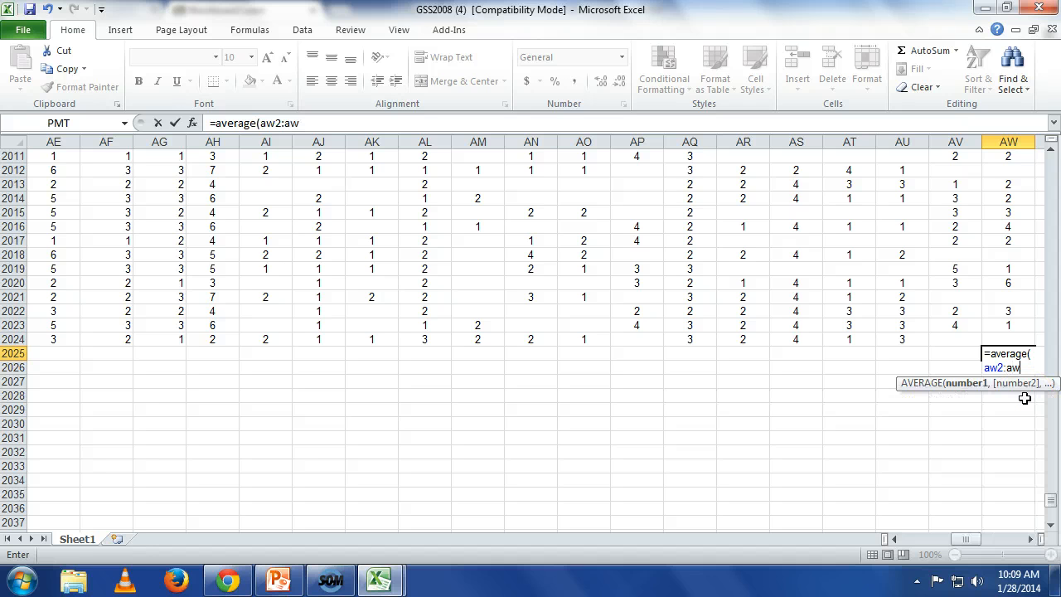
{"action": "type", "text": "2025"}
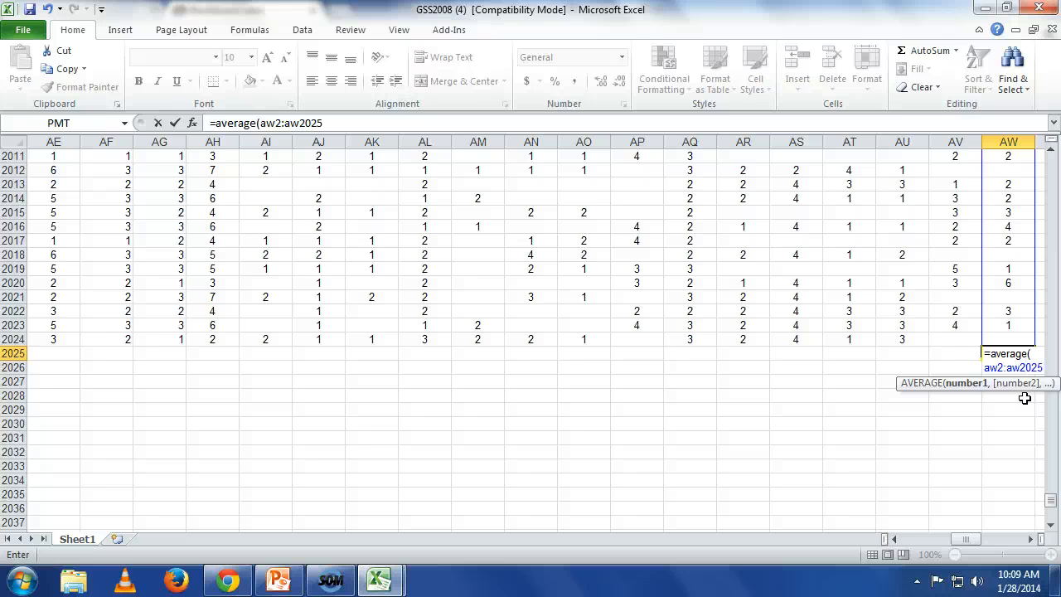
{"action": "key", "text": "BackSpace"}
{"action": "type", "text": "4)"}
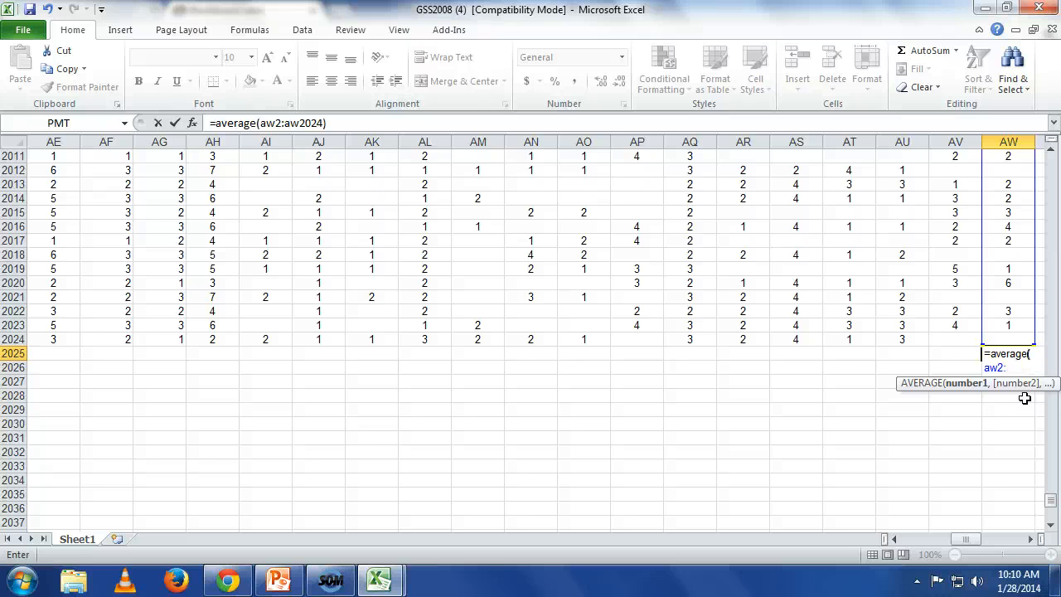
{"action": "key", "text": "Return"}
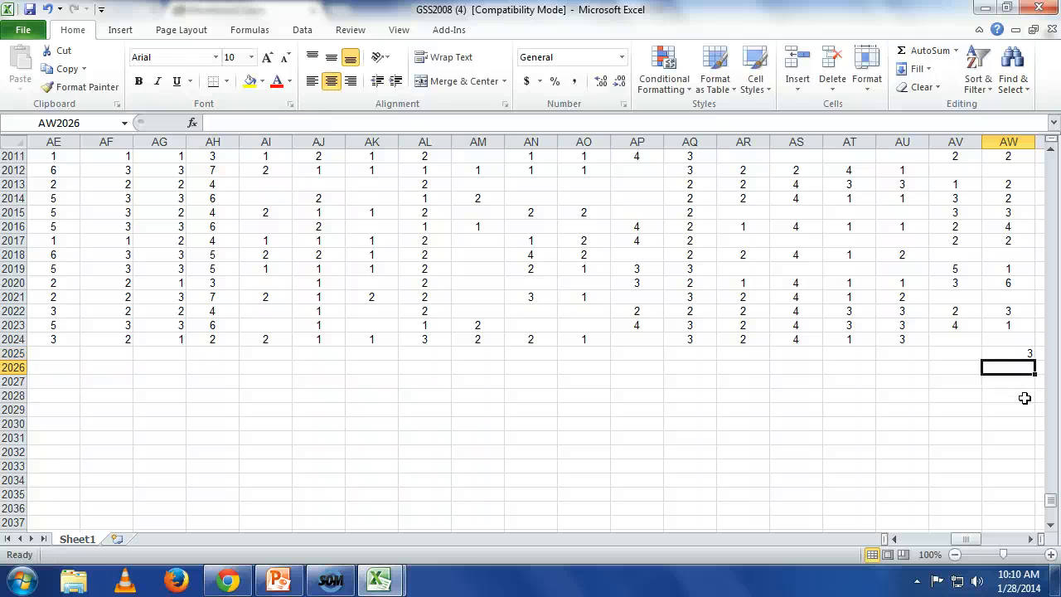
Step: Display the TVHOURS average in AW2025 with four decimal places, and clear the cell after reading it
{"action": "key", "text": "Up"}
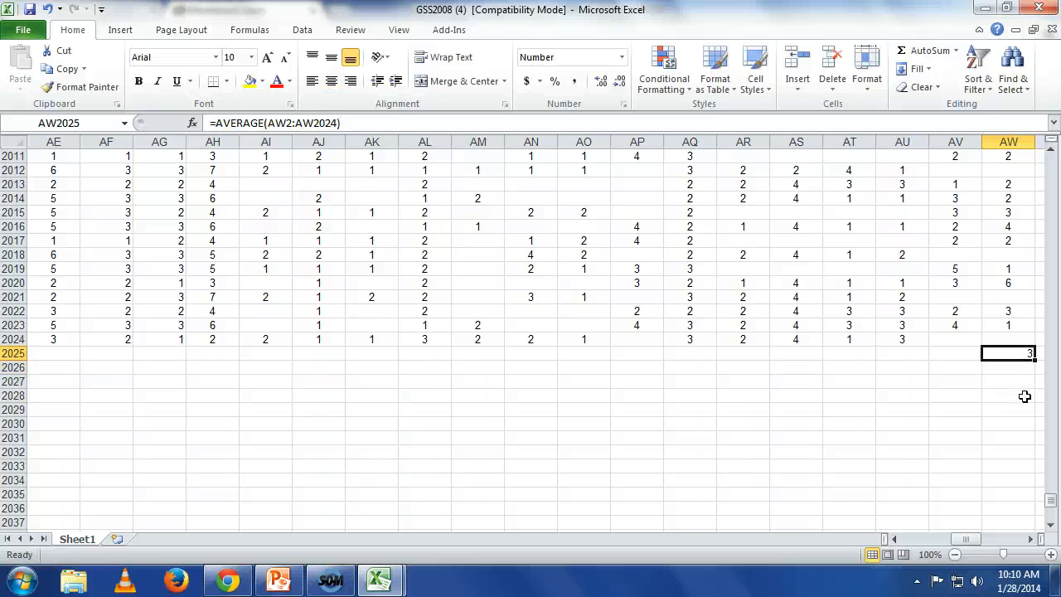
{"action": "left_click", "coordinate": [600, 82]}
{"action": "left_click", "coordinate": [600, 81]}
{"action": "left_click", "coordinate": [600, 81]}
{"action": "left_click", "coordinate": [601, 82]}
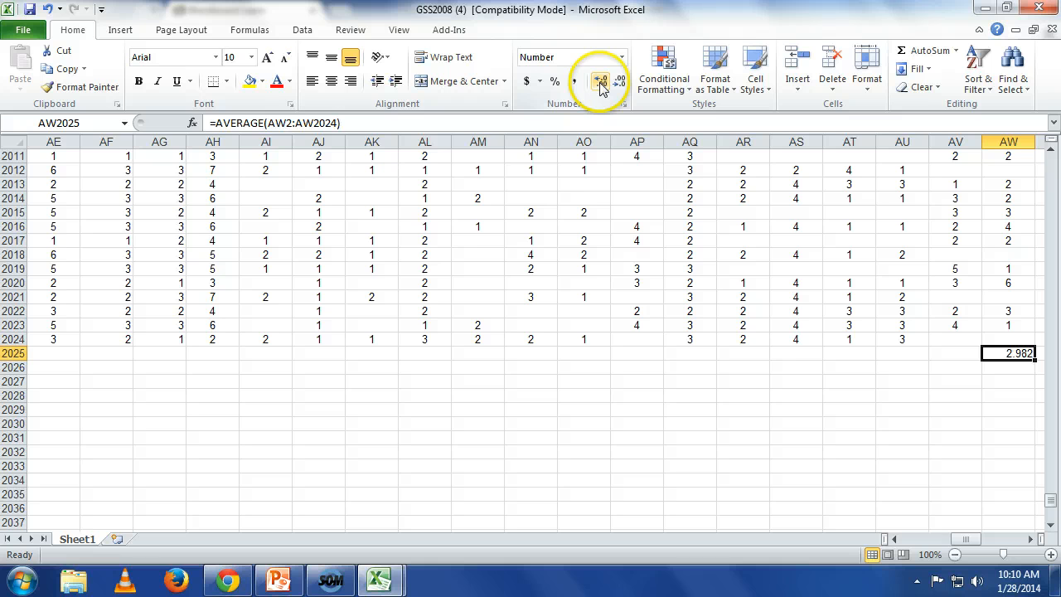
{"action": "left_click", "coordinate": [603, 83]}
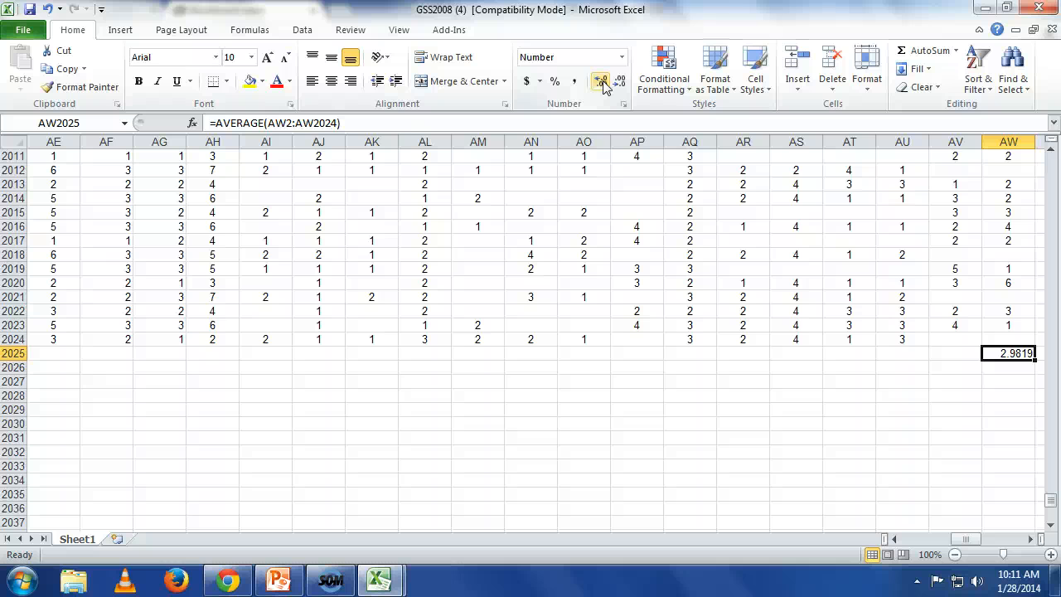
{"action": "key", "text": "Delete"}
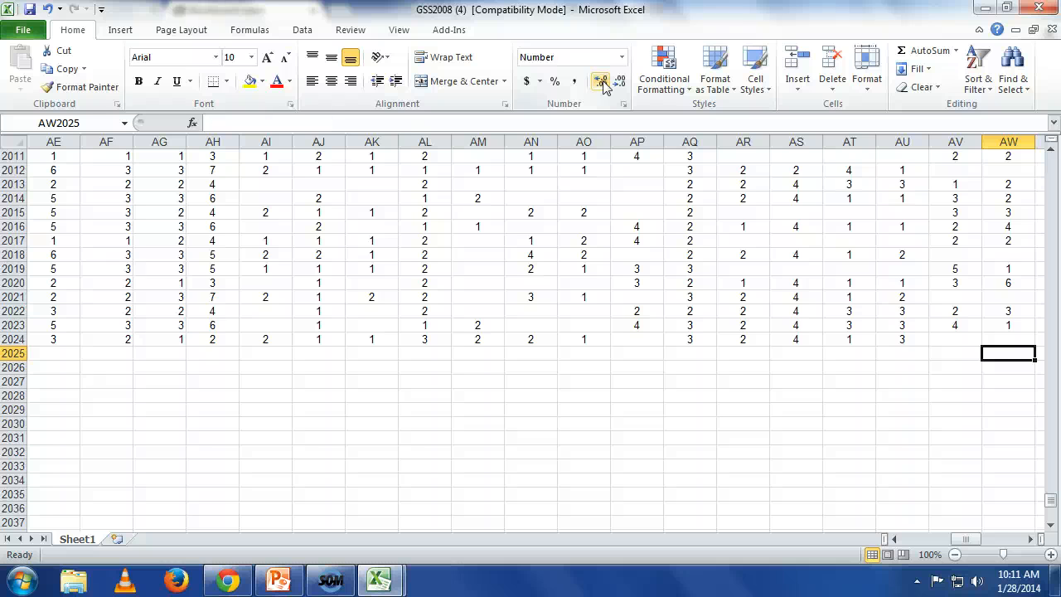
Step: Start the Descriptive Statistics analysis tool and set its input range to the TVHOURS column, $AW$1:$AW$2024
{"action": "left_click", "coordinate": [302, 32]}
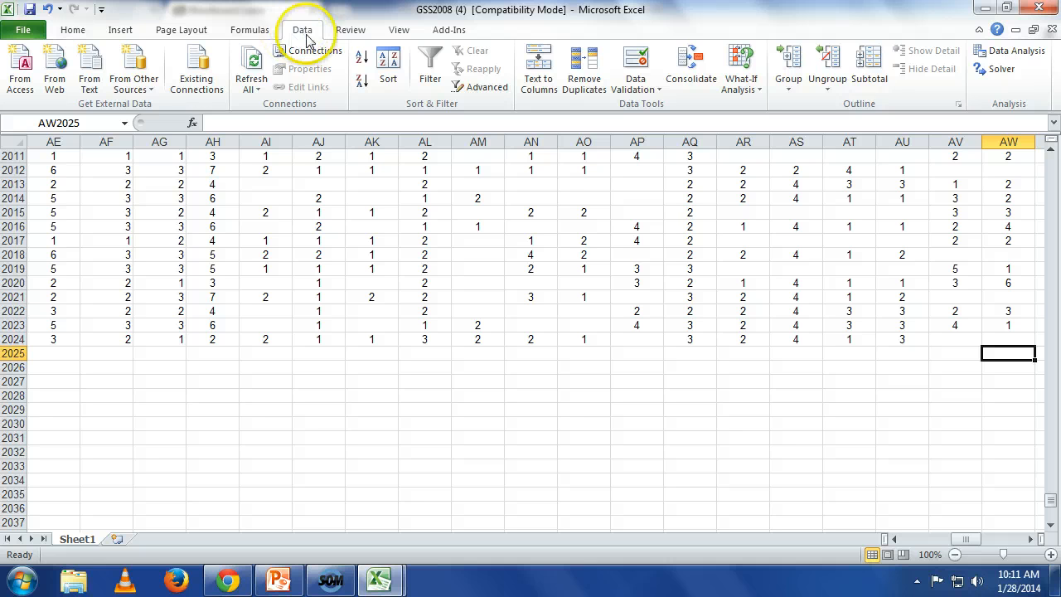
{"action": "left_click", "coordinate": [987, 57]}
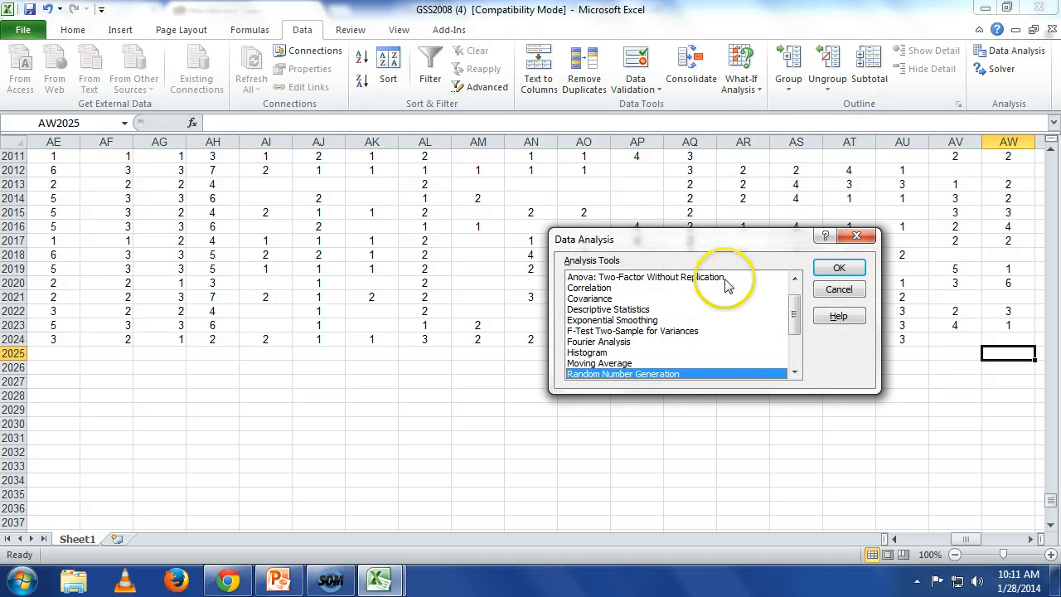
{"action": "left_click", "coordinate": [663, 309]}
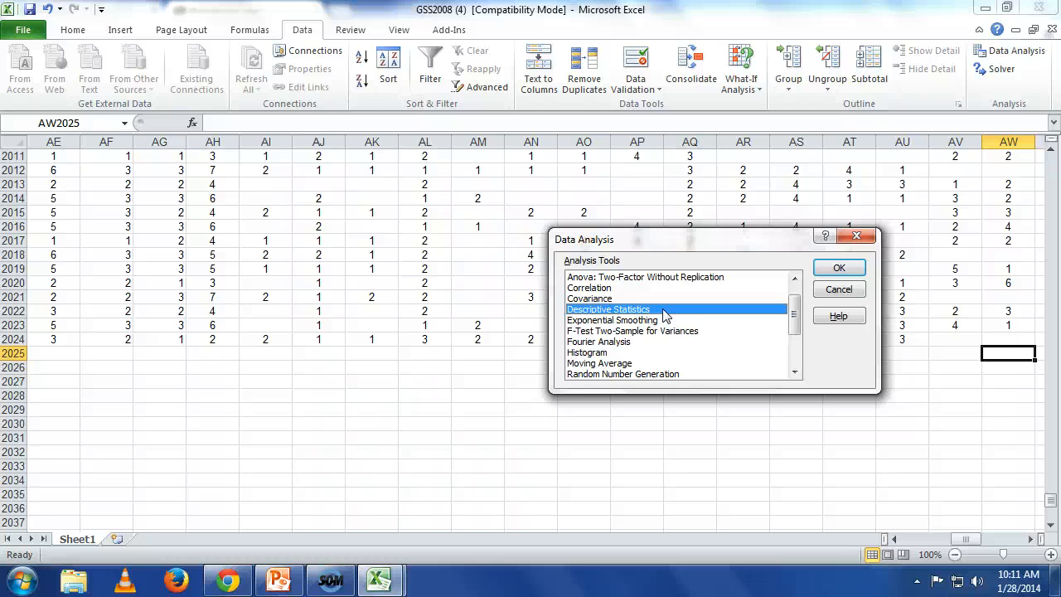
{"action": "left_click", "coordinate": [839, 268]}
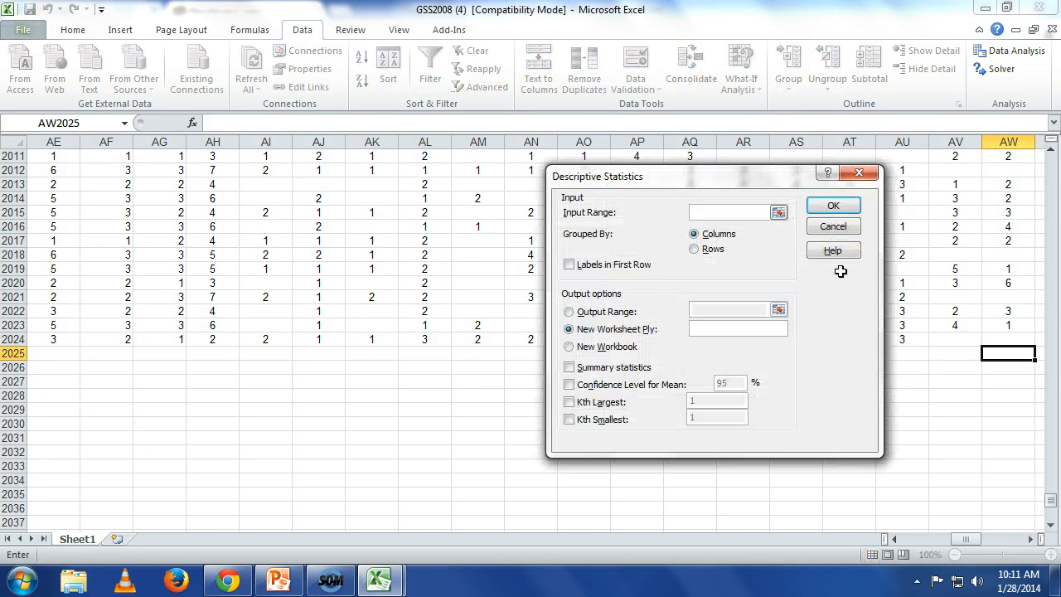
{"action": "left_click", "coordinate": [1031, 539]}
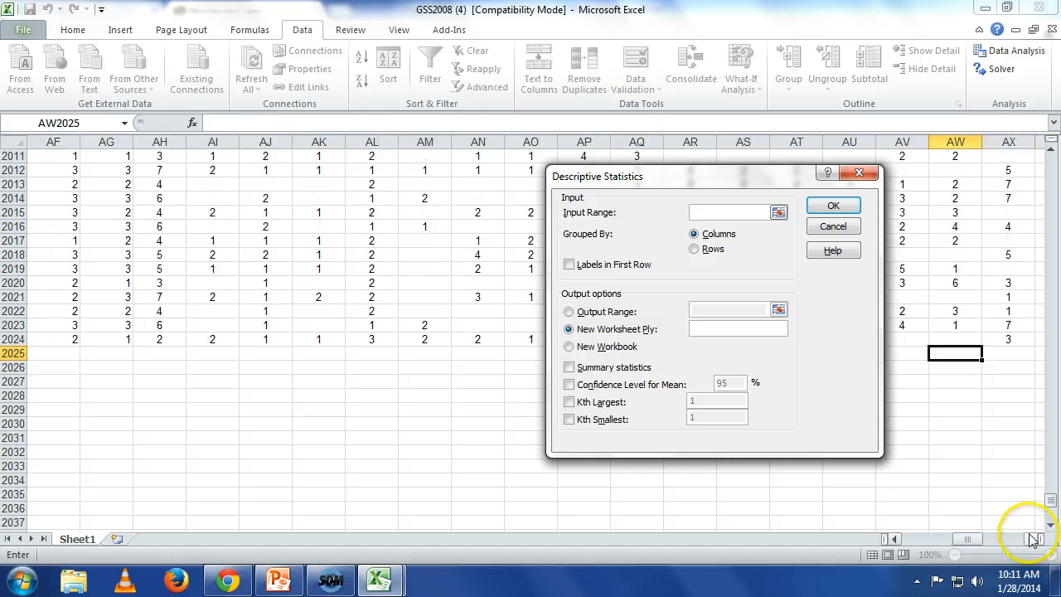
{"action": "left_click", "coordinate": [779, 212]}
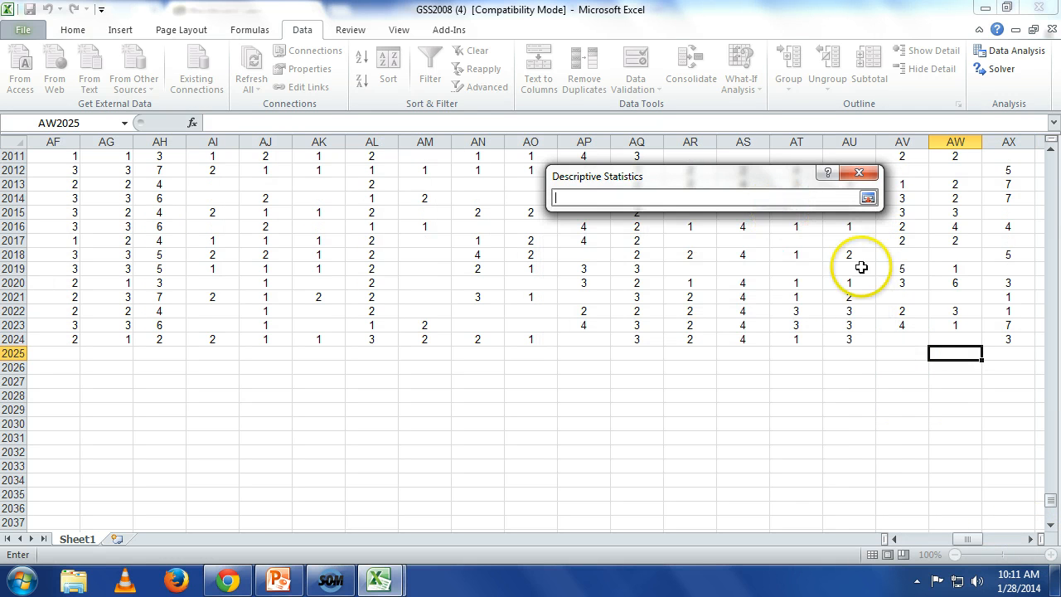
{"action": "left_click_drag", "start_coordinate": [952, 343], "coordinate": [955, 15]}
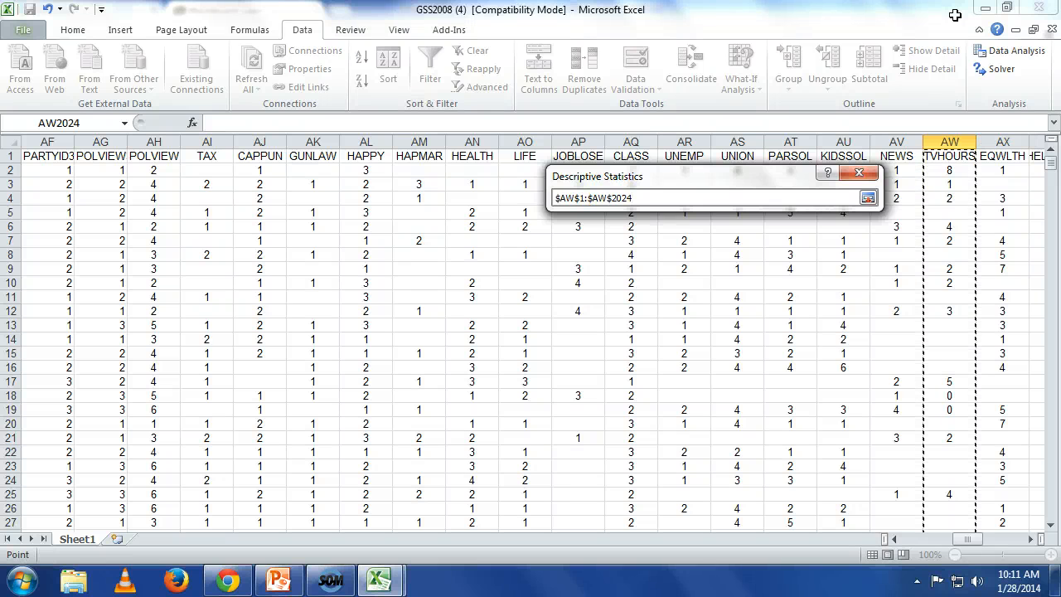
{"action": "left_click", "coordinate": [869, 196]}
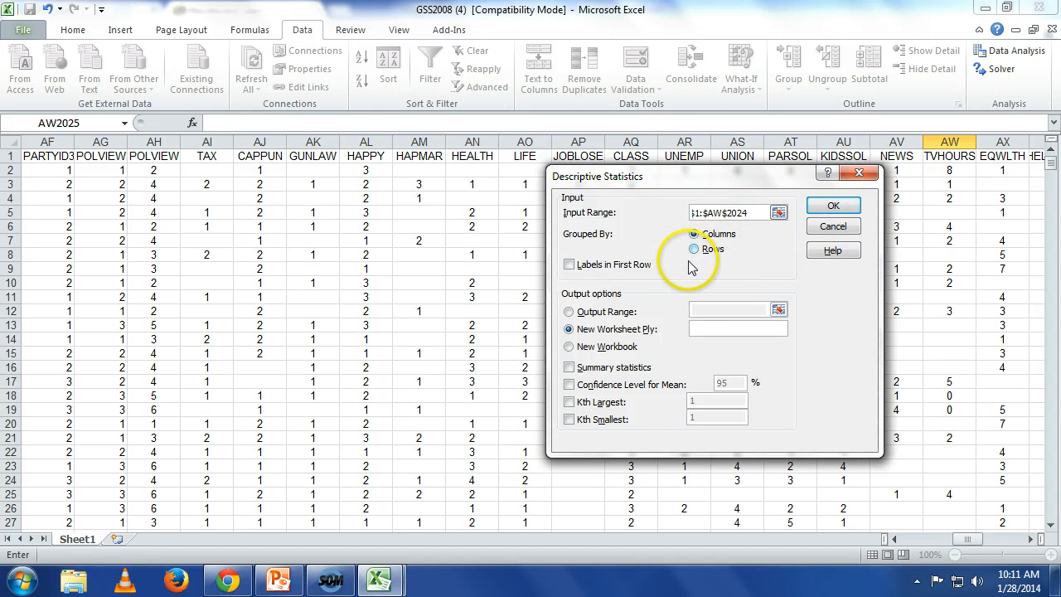
Step: Generate summary statistics on a new worksheet, treating the first row as labels, and fit column A to its contents
{"action": "left_click", "coordinate": [606, 264]}
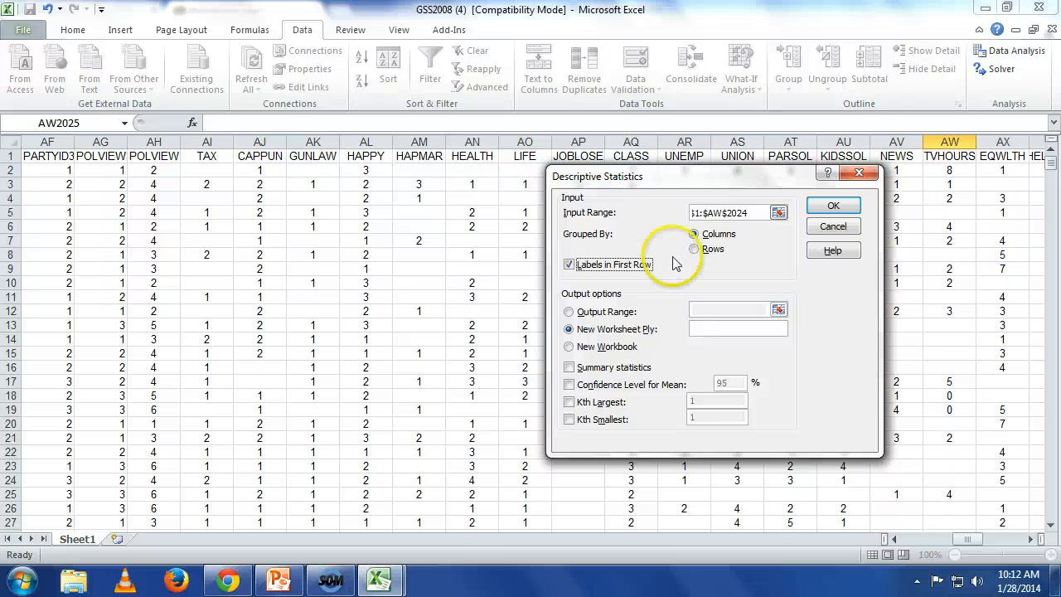
{"action": "left_click", "coordinate": [572, 368]}
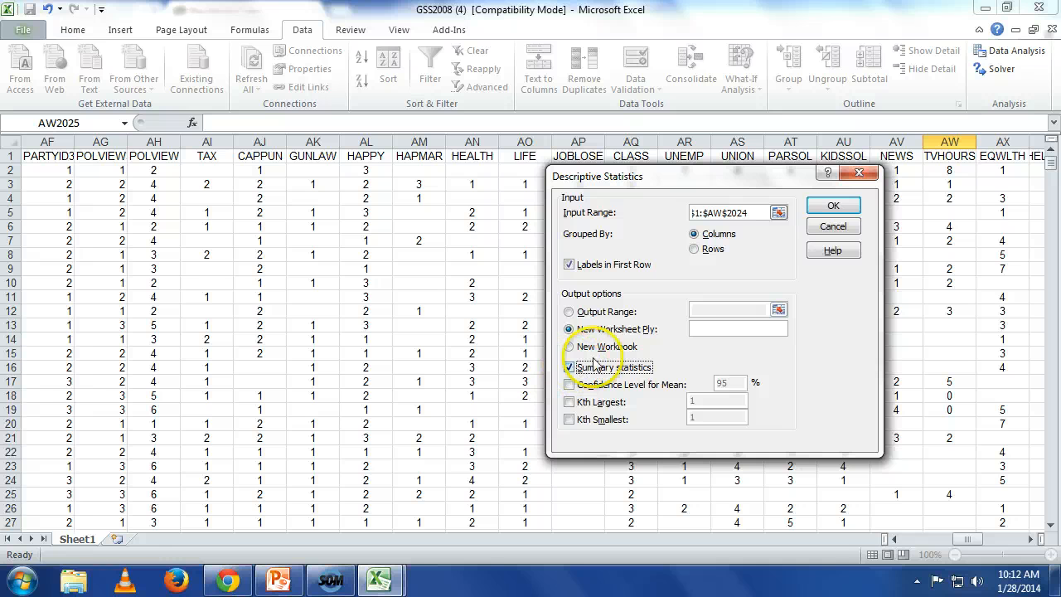
{"action": "left_click", "coordinate": [852, 203]}
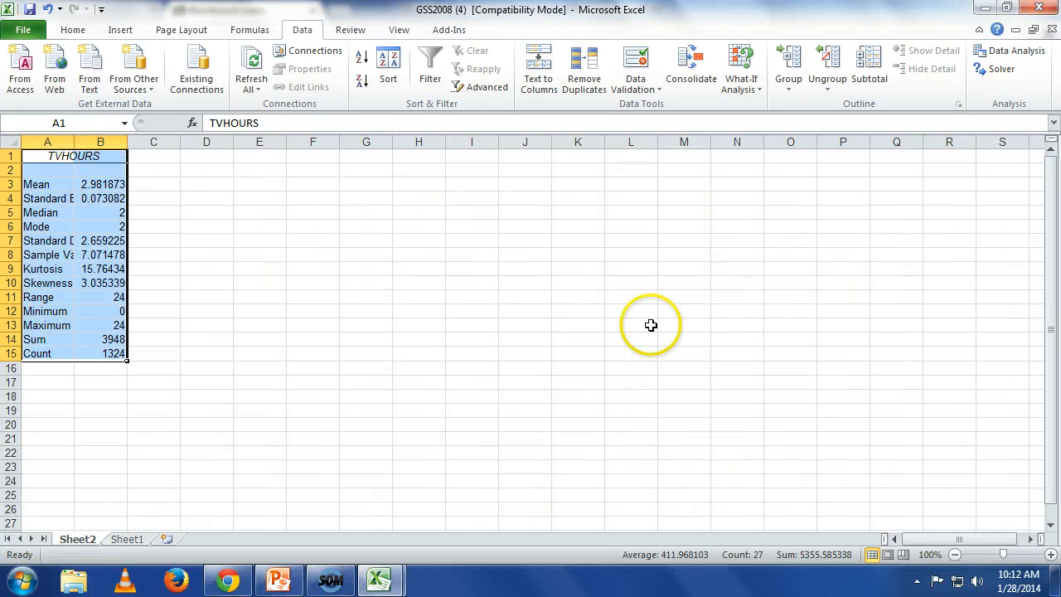
{"action": "double_click", "coordinate": [70, 141]}
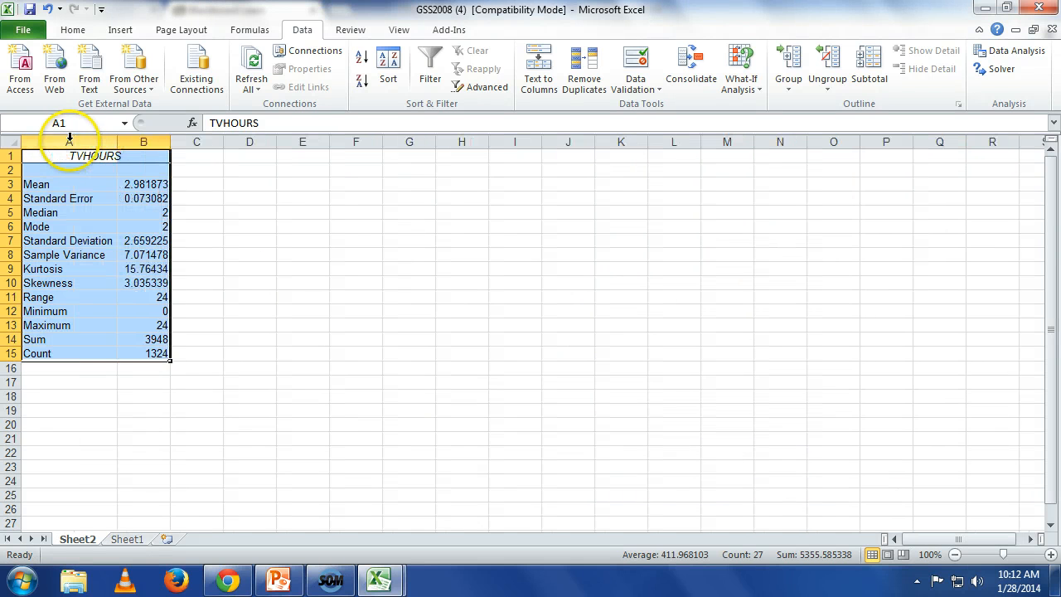
Step: Widen column B of the TVHOURS statistics to show more decimals, and switch to the Estimators workbook
{"action": "left_click_drag", "start_coordinate": [169, 139], "coordinate": [201, 138]}
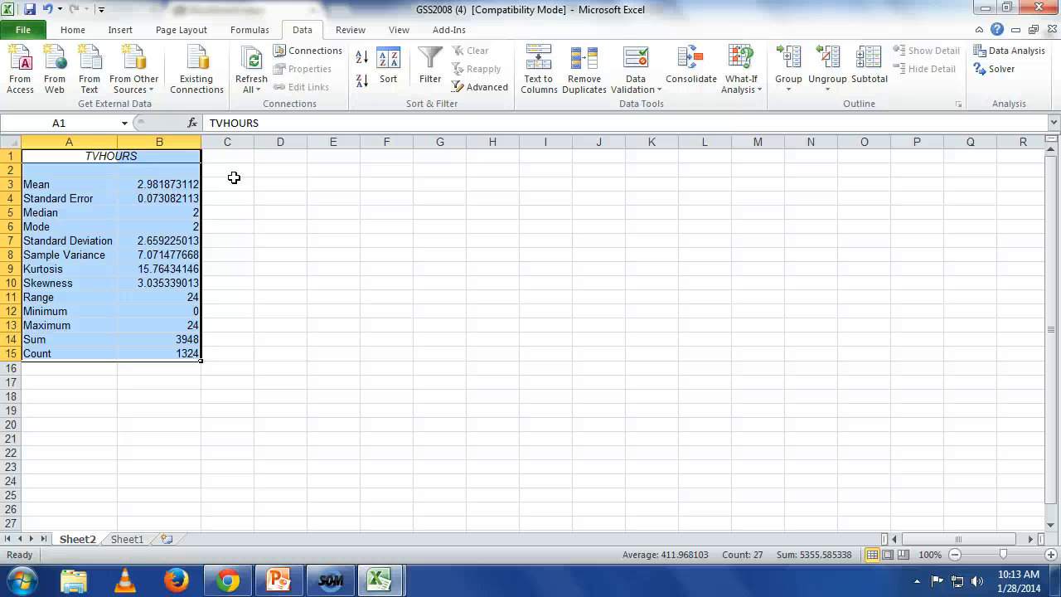
{"action": "mouse_move", "coordinate": [383, 580]}
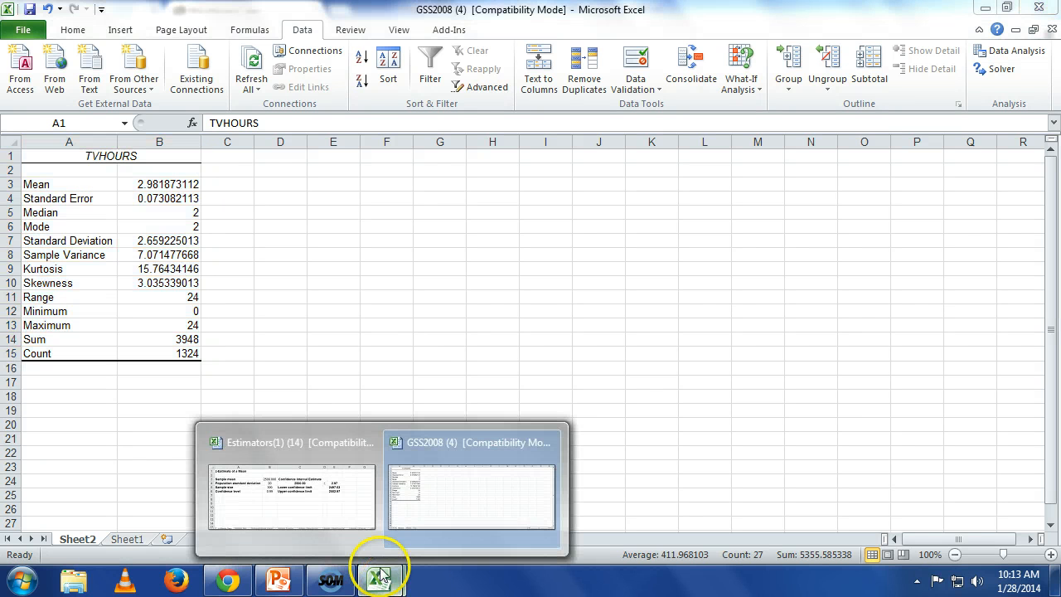
{"action": "left_click", "coordinate": [303, 508]}
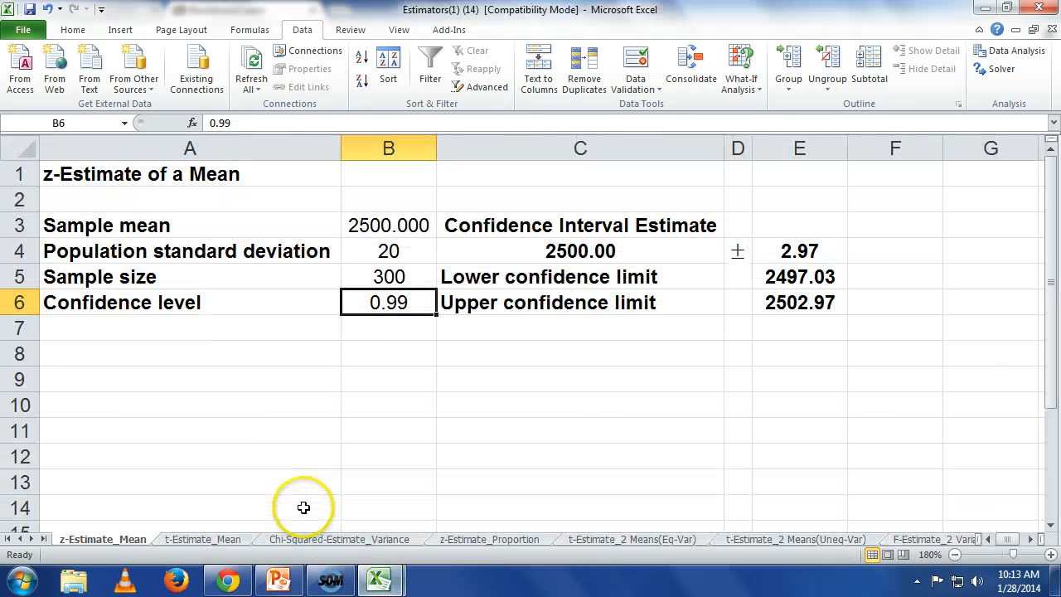
Step: Fill in the z-Estimate of a Mean with sample mean 2.89, population standard deviation 2.65, sample size 1324 and confidence level 0.9
{"action": "left_click", "coordinate": [380, 226]}
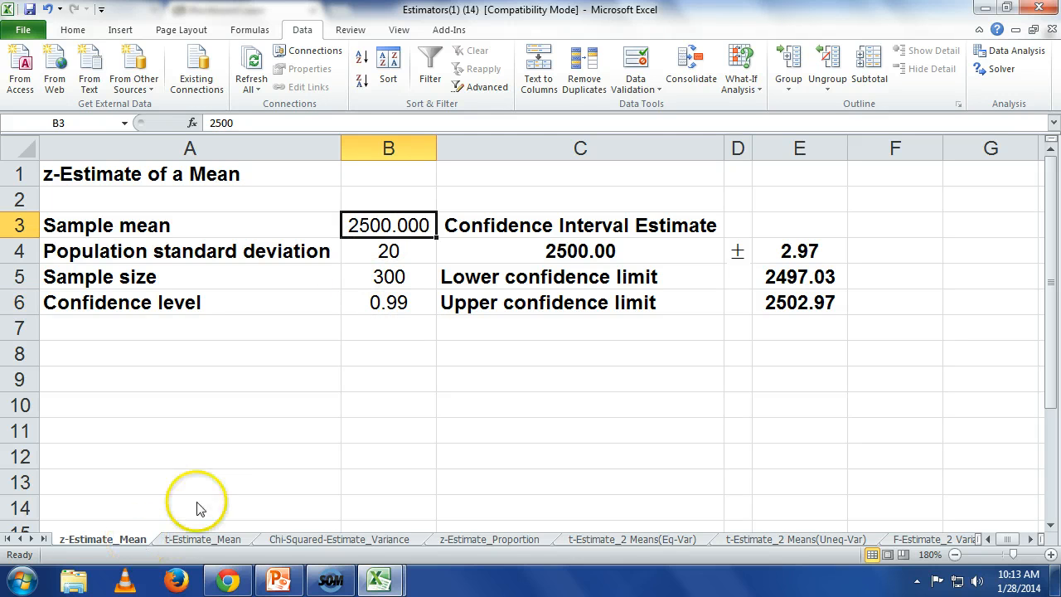
{"action": "type", "text": "2.89"}
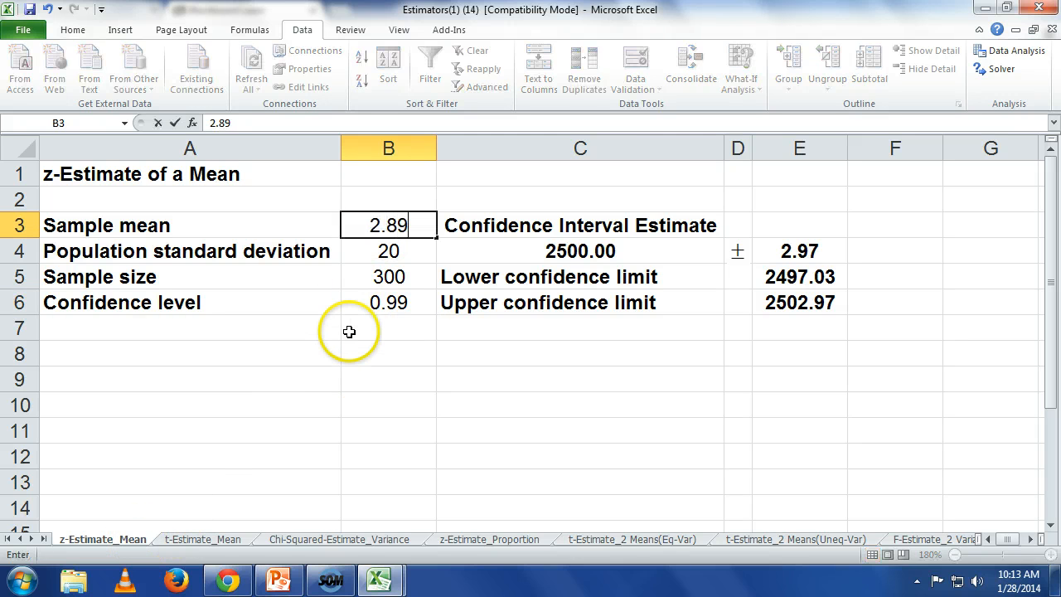
{"action": "key", "text": "Return"}
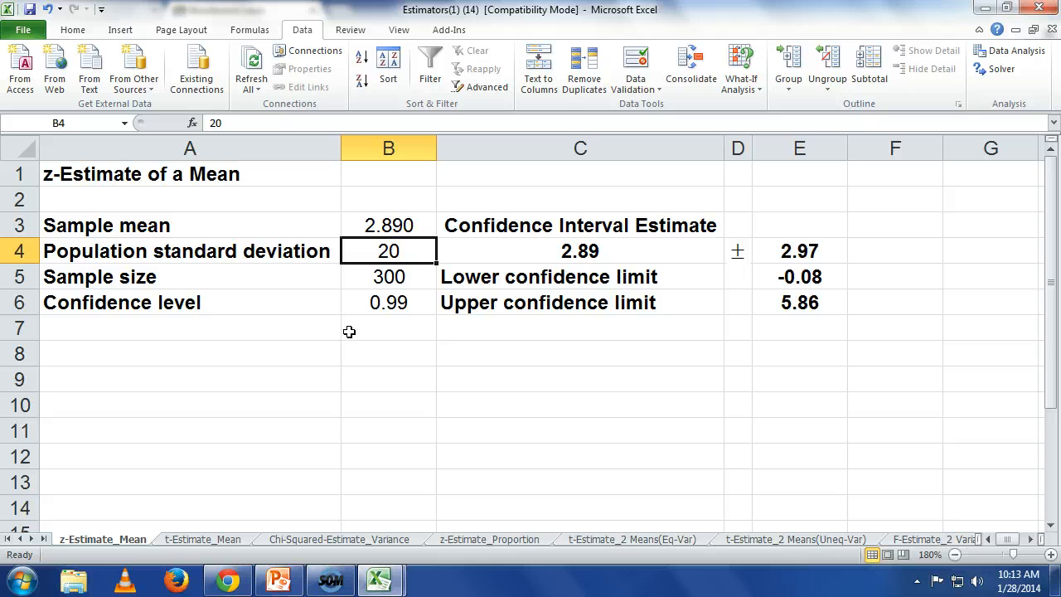
{"action": "type", "text": "2.65"}
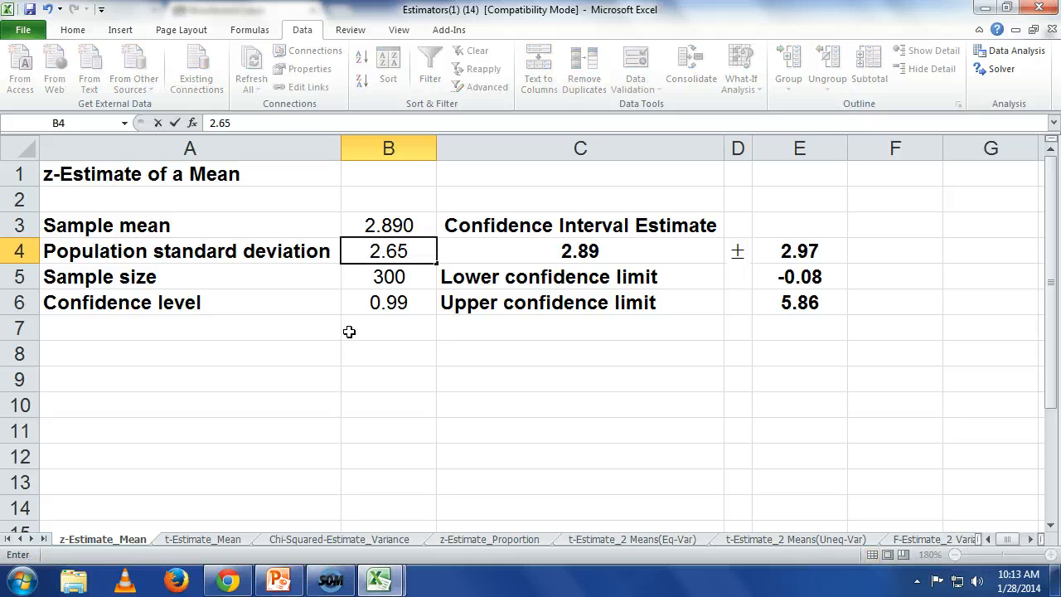
{"action": "key", "text": "Return"}
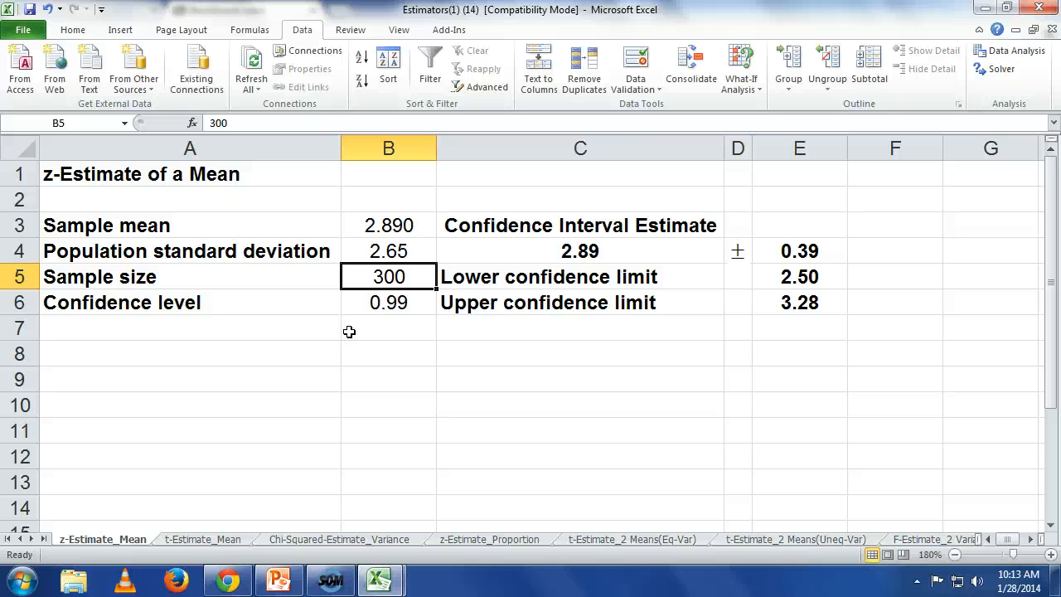
{"action": "type", "text": "1324"}
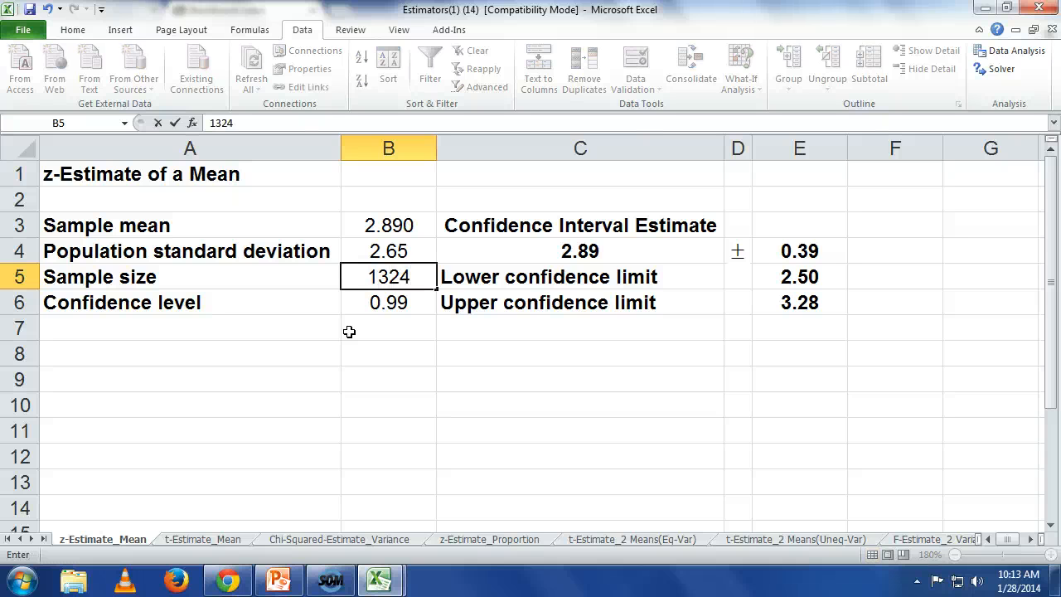
{"action": "key", "text": "Return"}
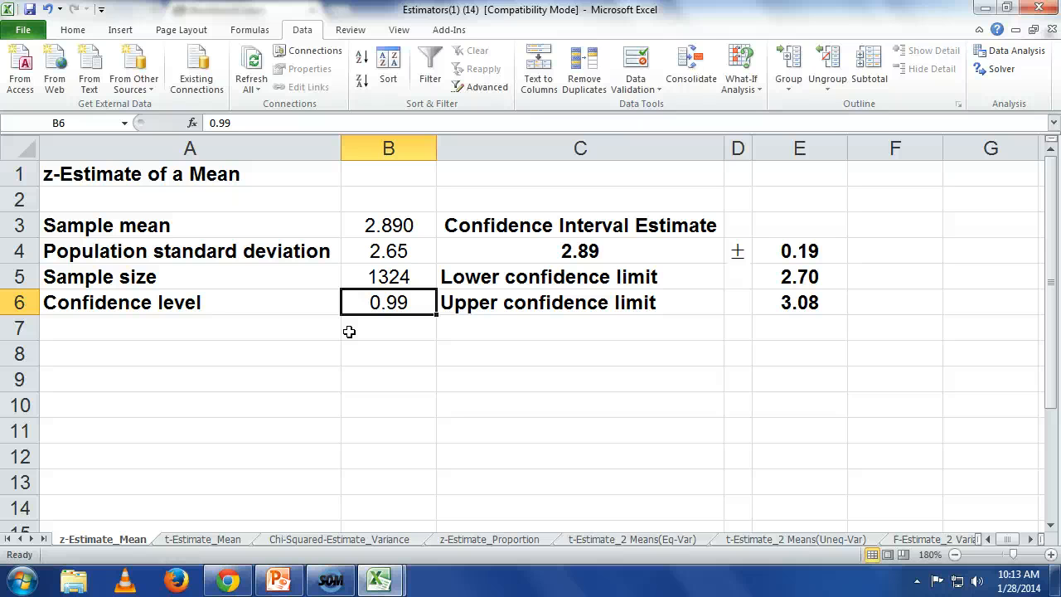
{"action": "type", "text": "0.9"}
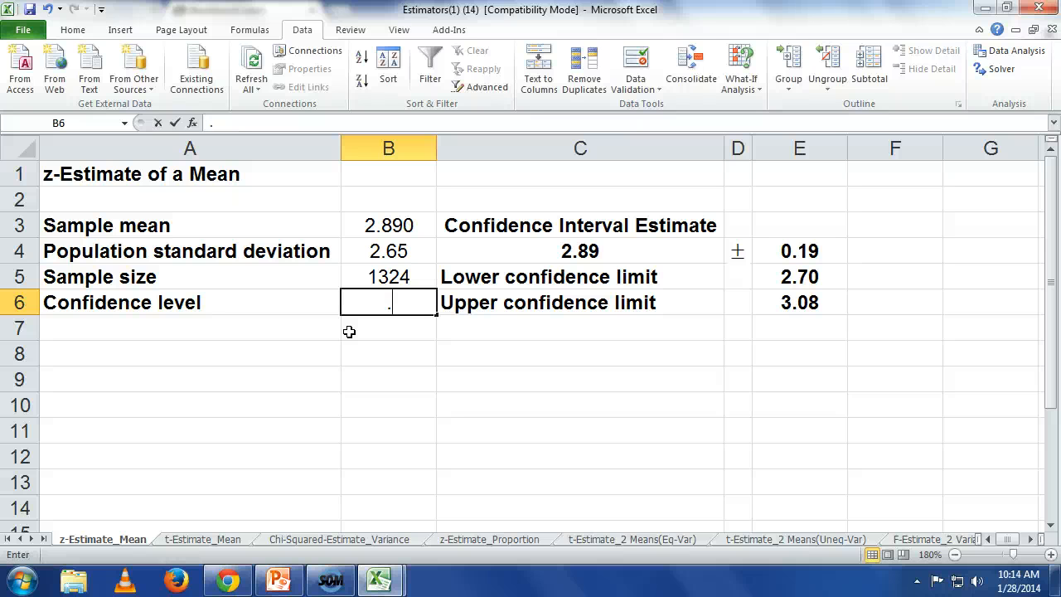
{"action": "key", "text": "Return"}
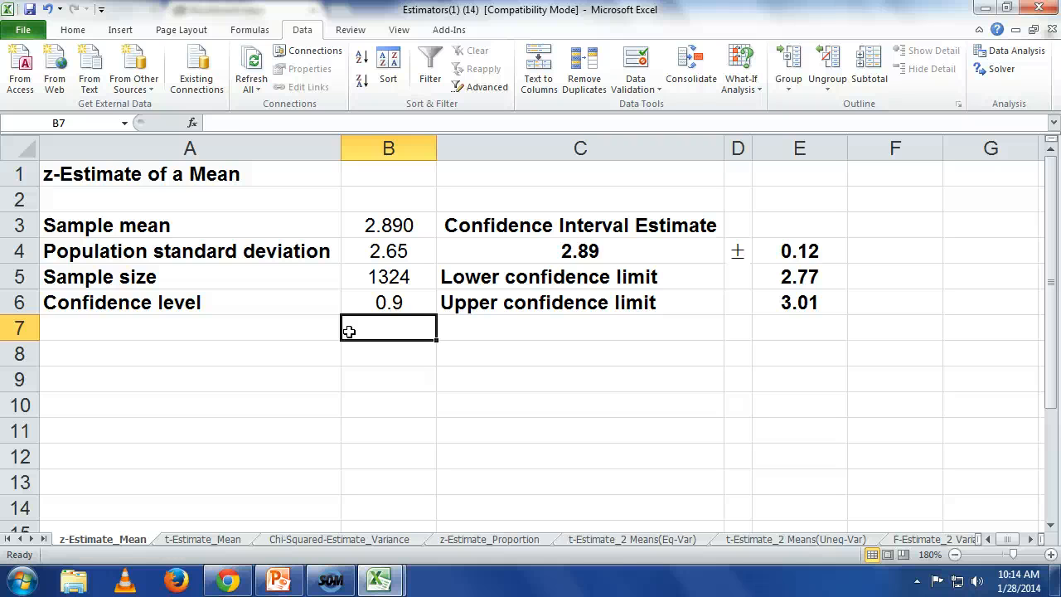
Step: Set the z-estimate's confidence level in B6 to 0.99
{"action": "key", "text": "Up"}
{"action": "type", "text": ".9"}
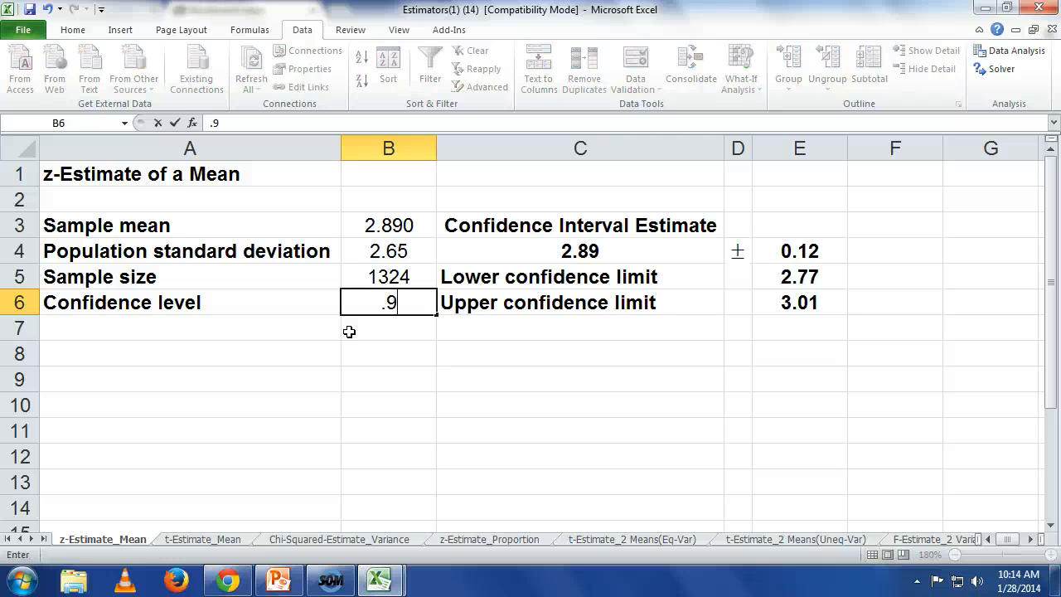
{"action": "type", "text": "9"}
{"action": "key", "text": "Return"}
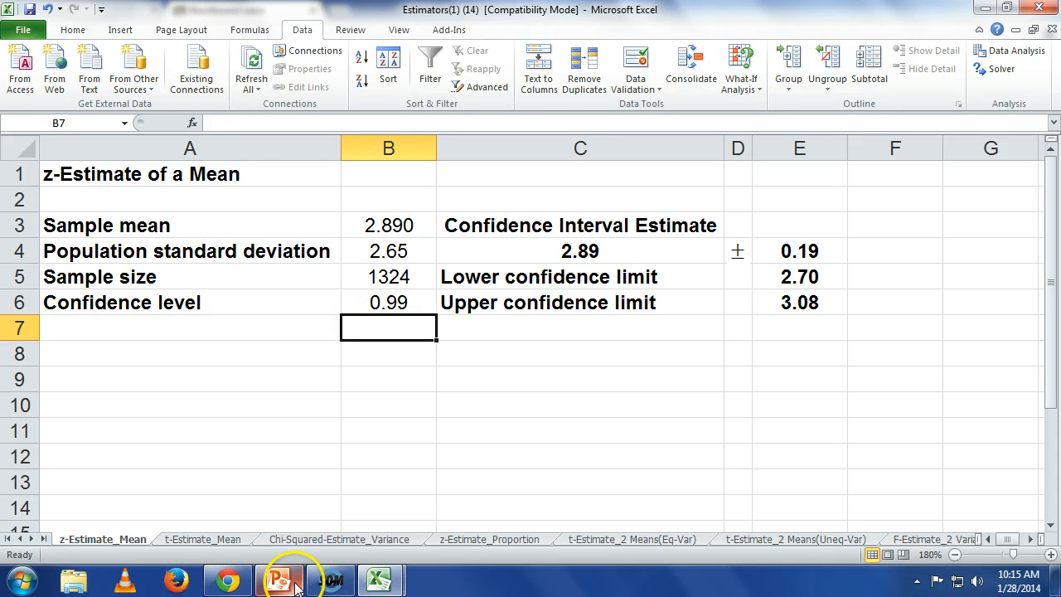
Step: Switch to the Blackboard course in Chrome and open Chapter 9 - Introduction to Estimation from Material By Chapter
{"action": "mouse_move", "coordinate": [380, 582]}
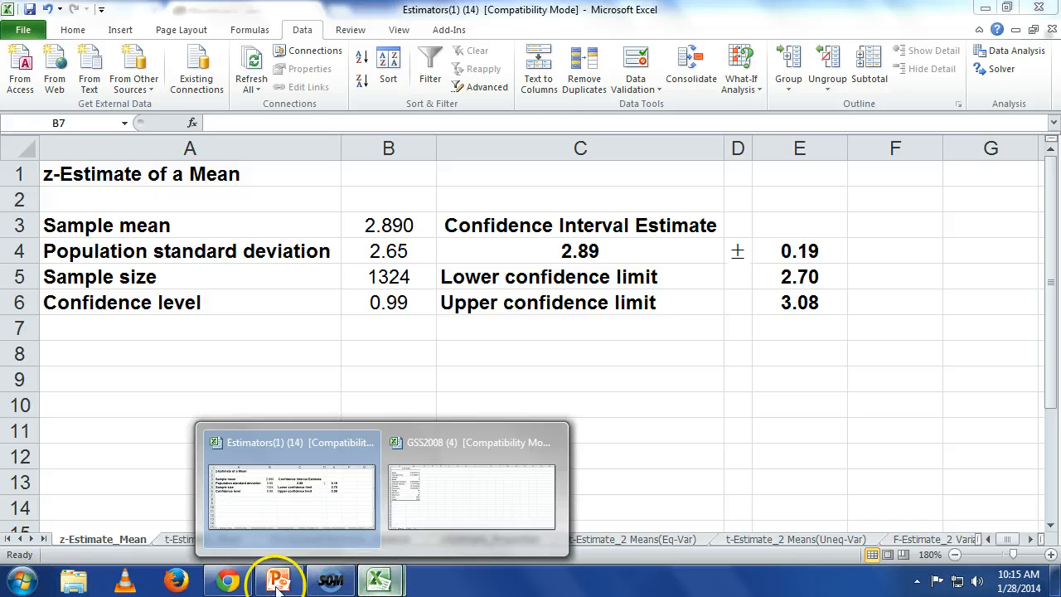
{"action": "left_click", "coordinate": [231, 581]}
{"action": "scroll", "coordinate": [248, 485], "scroll_direction": "up", "scroll_amount": 6}
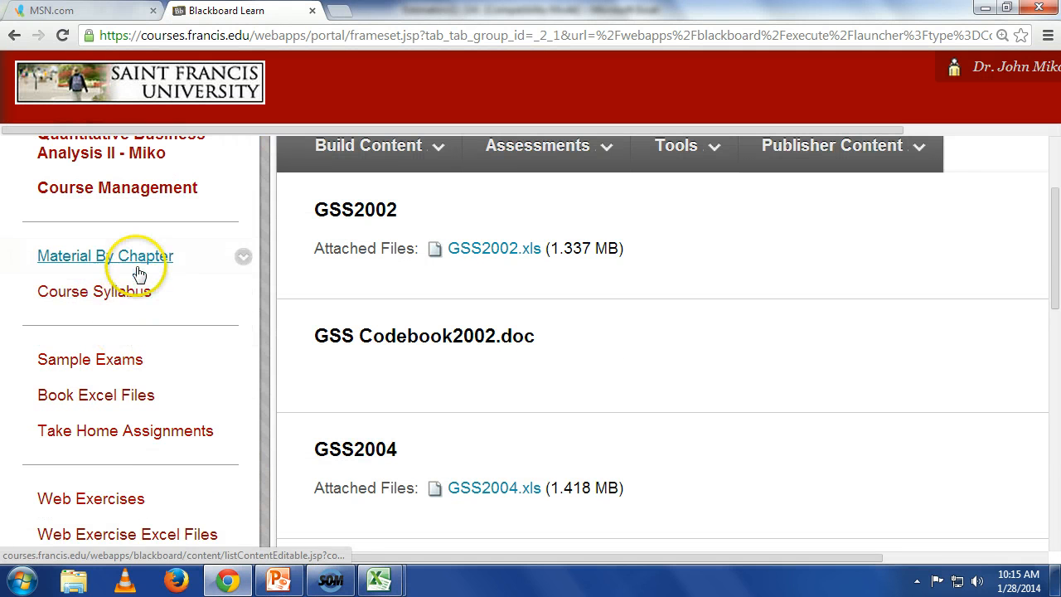
{"action": "left_click", "coordinate": [139, 256]}
{"action": "scroll", "coordinate": [504, 407], "scroll_direction": "down", "scroll_amount": 3}
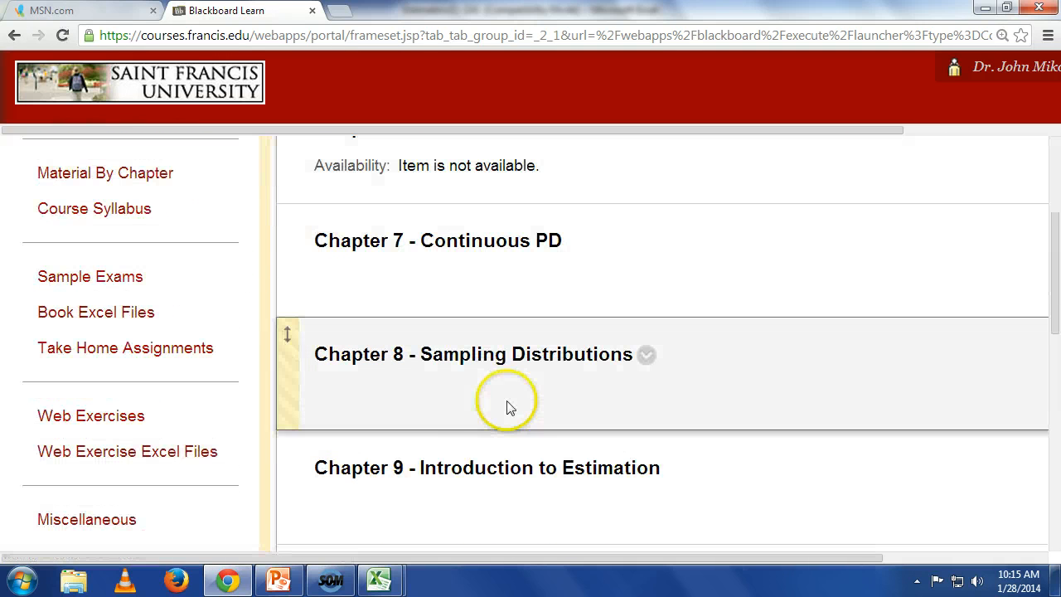
{"action": "left_click", "coordinate": [485, 470]}
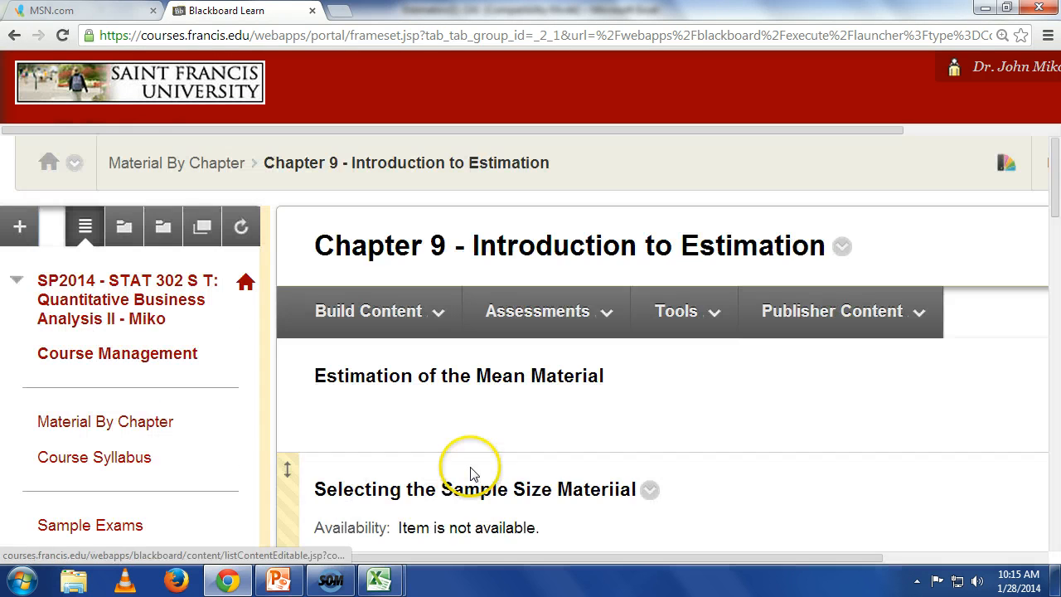
Step: Review the full text of the Part 2 Excel tasks on estimating the mean in the Chapter 9 Homework
{"action": "scroll", "coordinate": [468, 464], "scroll_direction": "down", "scroll_amount": 10}
{"action": "scroll", "coordinate": [512, 438], "scroll_direction": "down", "scroll_amount": 4}
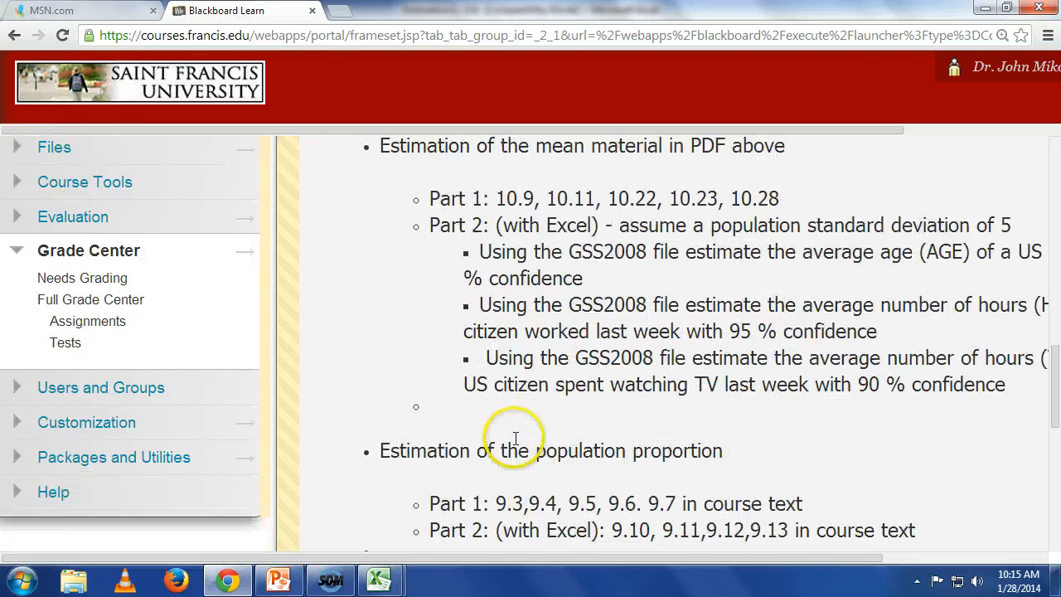
{"action": "scroll", "coordinate": [509, 434], "scroll_direction": "up", "scroll_amount": 1}
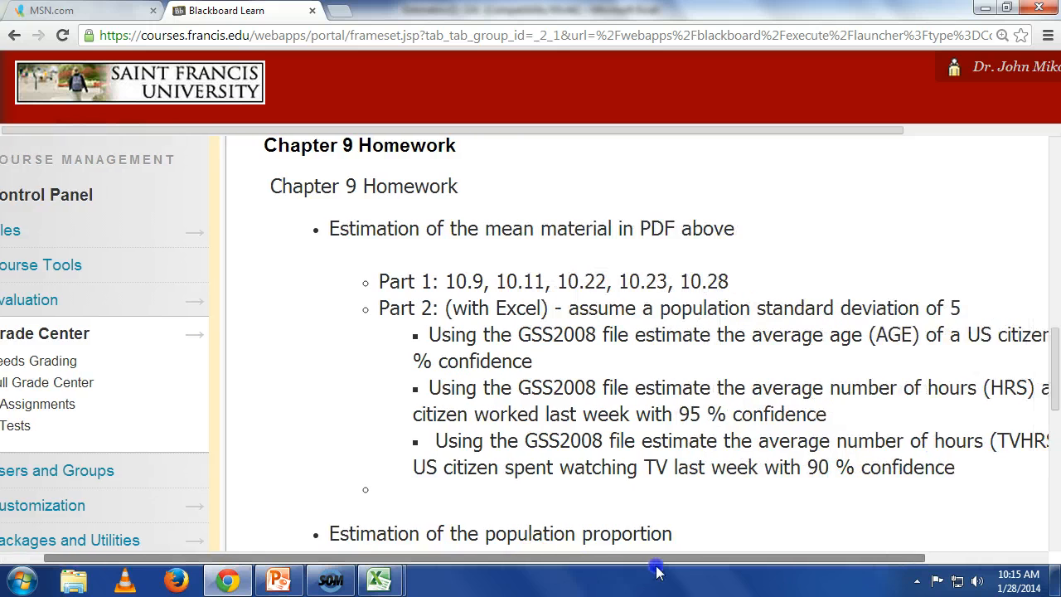
{"action": "left_click_drag", "start_coordinate": [655, 571], "coordinate": [742, 571]}
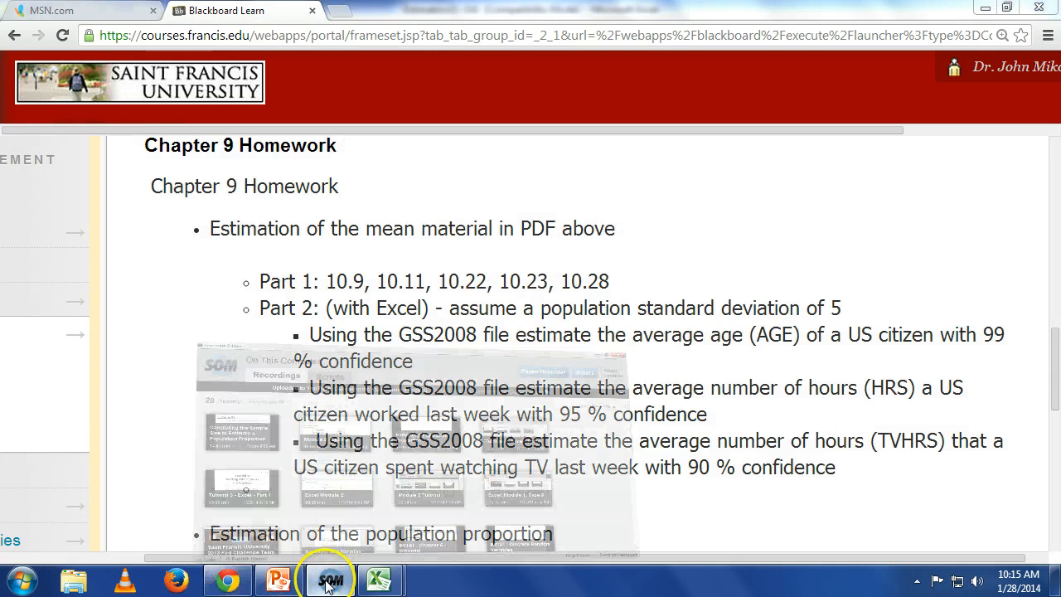
{"action": "left_click", "coordinate": [330, 579]}
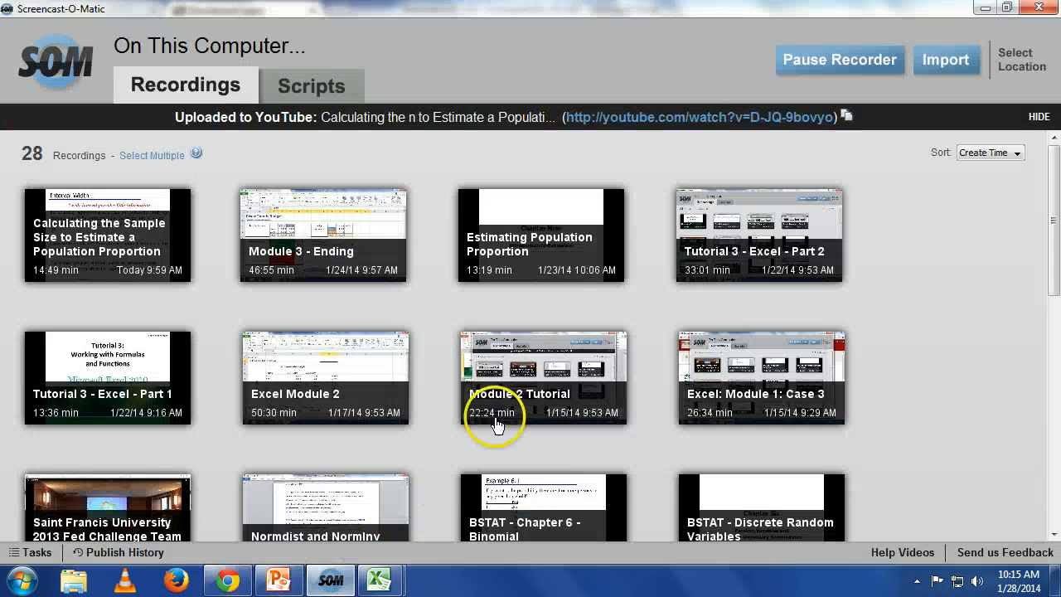
{"action": "left_click", "coordinate": [840, 60]}
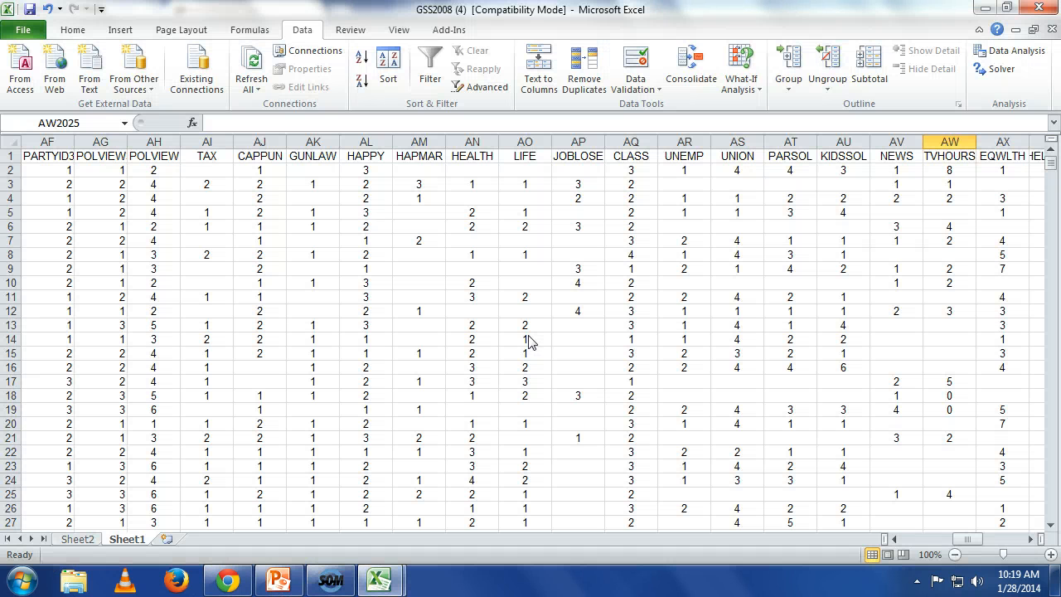
Step: Locate the HRS column on Sheet1 of GSS2008 and try to select its data from the header in Q1 downward
{"action": "left_click", "coordinate": [528, 335]}
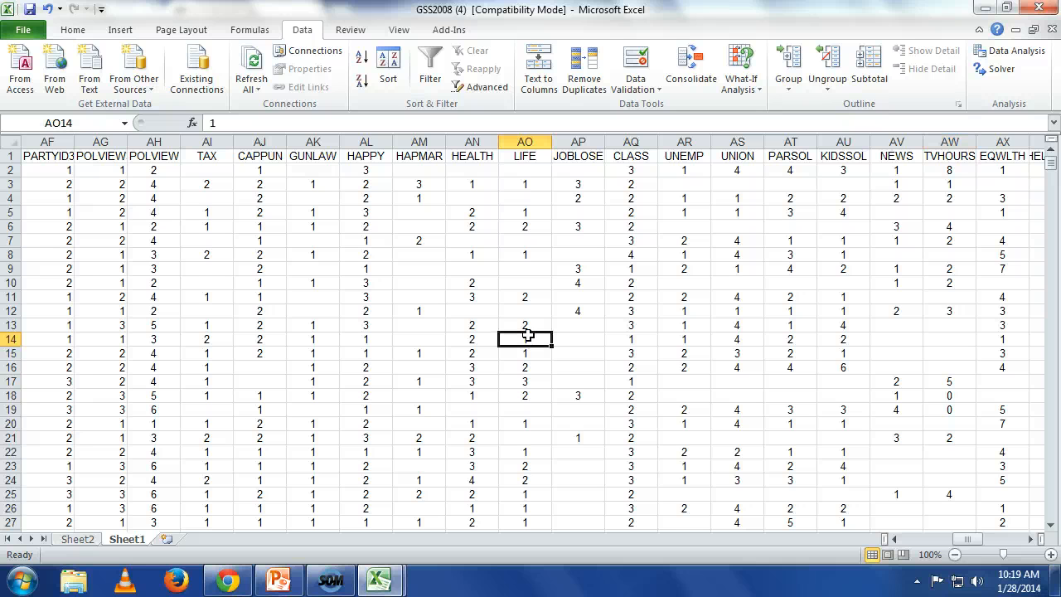
{"action": "key", "text": "Left"}
{"action": "key", "text": "Left"}
{"action": "key", "text": "Left"}
{"action": "key", "text": "Left"}
{"action": "key", "text": "Left"}
{"action": "key", "text": "Left"}
{"action": "key", "text": "Left"}
{"action": "key", "text": "Left"}
{"action": "key", "text": "Left"}
{"action": "key", "text": "Left"}
{"action": "key", "text": "Left"}
{"action": "key", "text": "Left"}
{"action": "key", "text": "Left"}
{"action": "key", "text": "Left"}
{"action": "key", "text": "Left"}
{"action": "key", "text": "Left"}
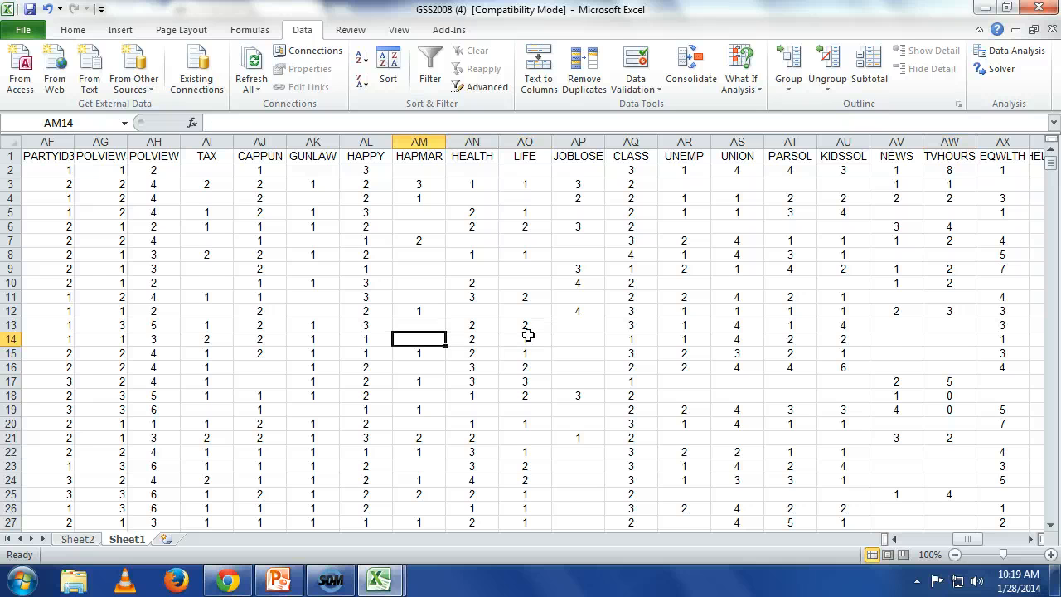
{"action": "key", "text": "Left"}
{"action": "key", "text": "Left"}
{"action": "key", "text": "Left"}
{"action": "key", "text": "Left"}
{"action": "key", "text": "Left"}
{"action": "key", "text": "Left"}
{"action": "key", "text": "Left"}
{"action": "key", "text": "Left"}
{"action": "key", "text": "Left"}
{"action": "key", "text": "Left"}
{"action": "key", "text": "Left"}
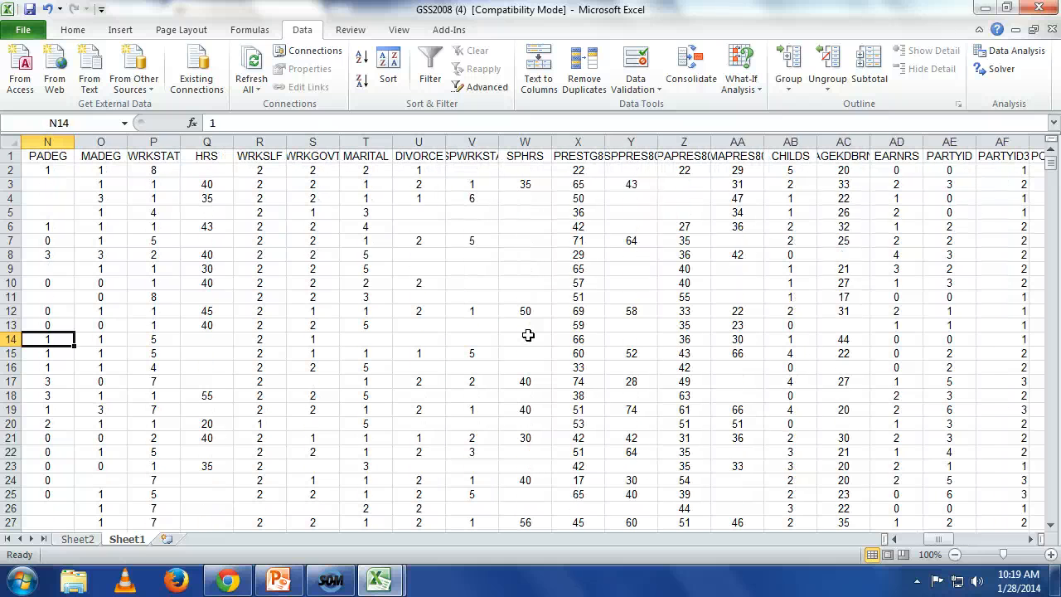
{"action": "key", "text": "Up"}
{"action": "key", "text": "Up"}
{"action": "key", "text": "Up"}
{"action": "key", "text": "Up"}
{"action": "key", "text": "Up"}
{"action": "key", "text": "Up"}
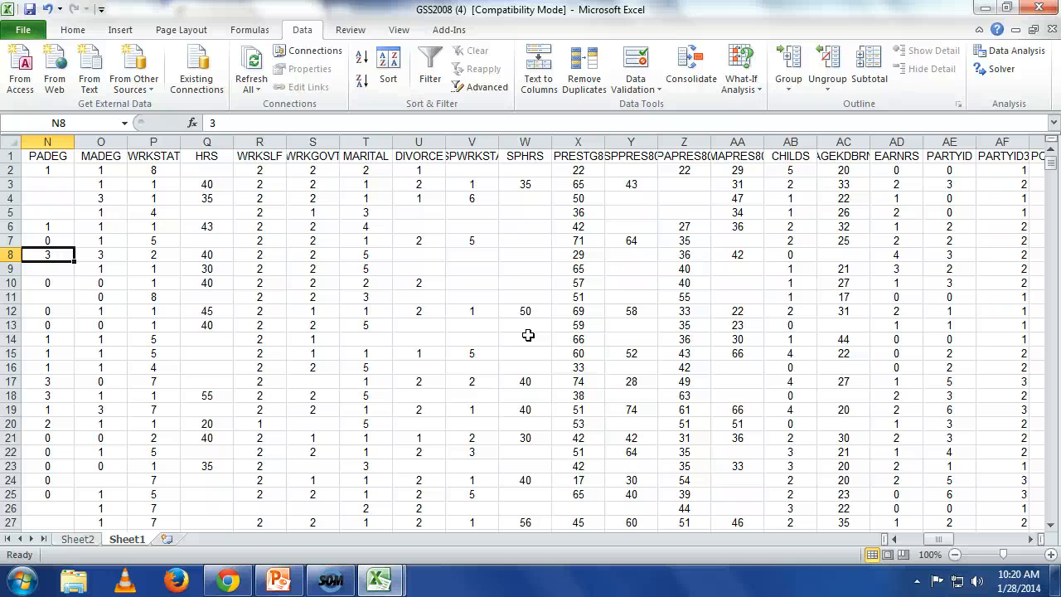
{"action": "left_click", "coordinate": [212, 163]}
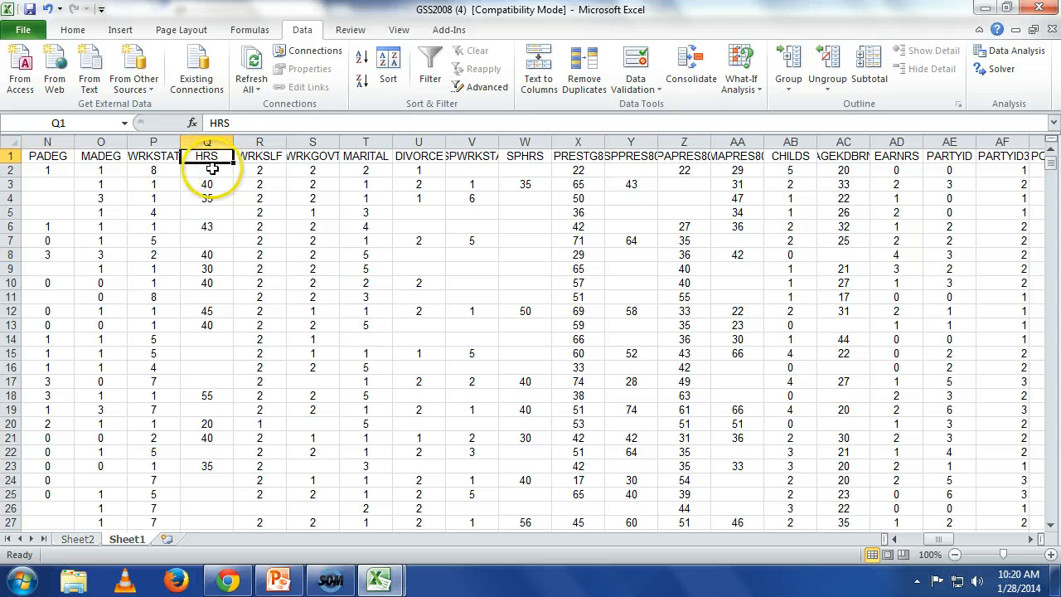
{"action": "left_click_drag", "start_coordinate": [213, 168], "coordinate": [249, 413]}
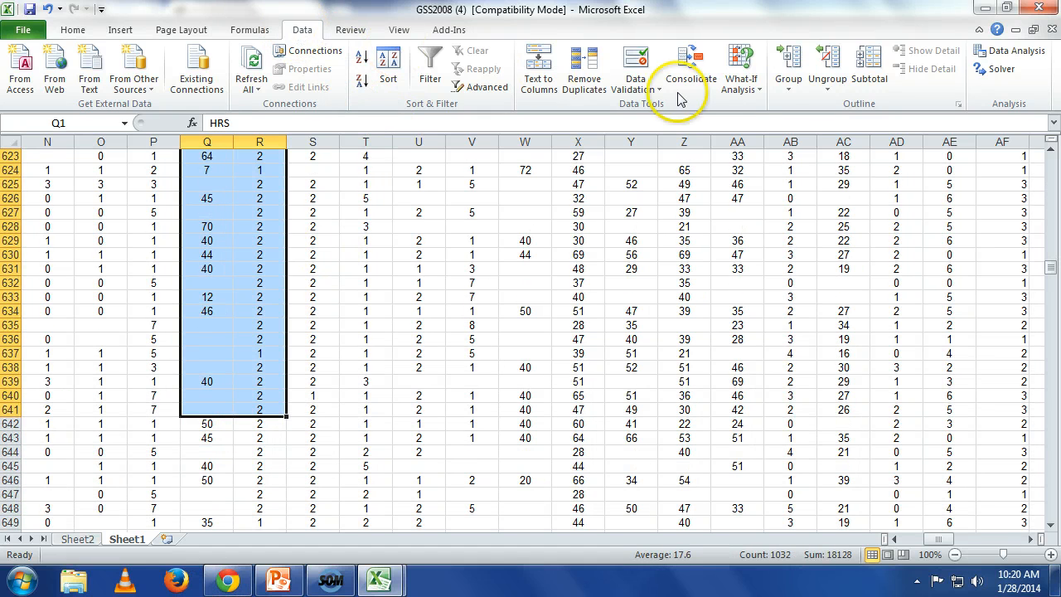
Step: Start the Descriptive Statistics analysis tool and set its input range to the HRS column, $Q$1:$Q$2024
{"action": "left_click", "coordinate": [1006, 49]}
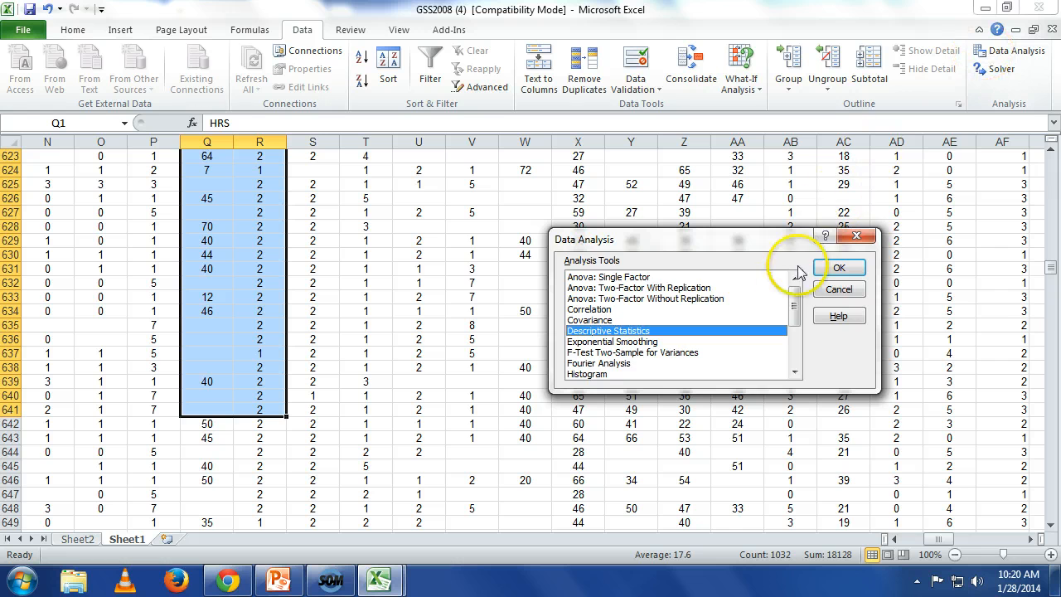
{"action": "left_click", "coordinate": [834, 268]}
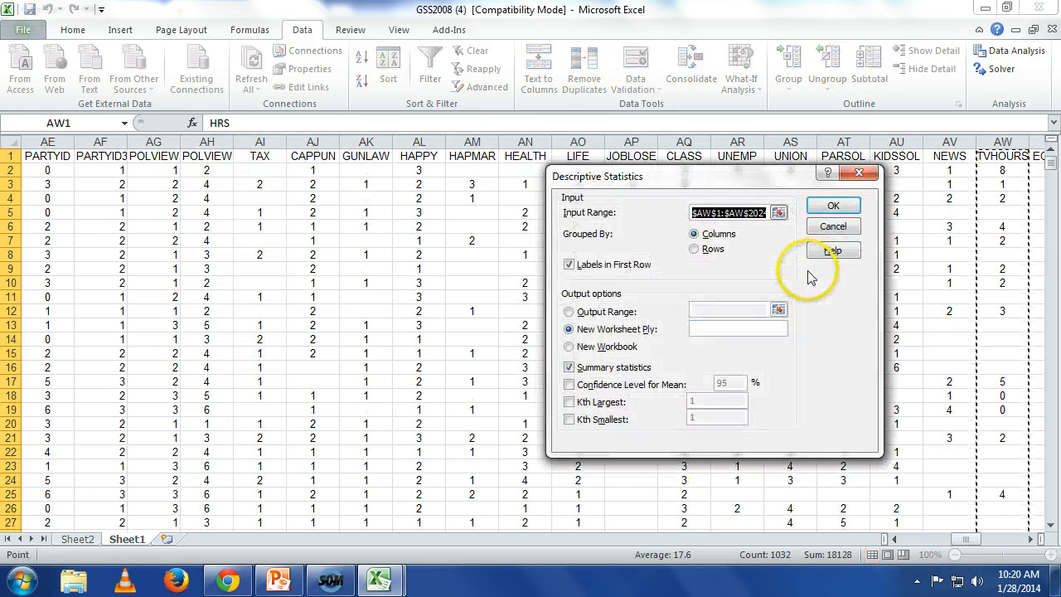
{"action": "left_click", "coordinate": [778, 212]}
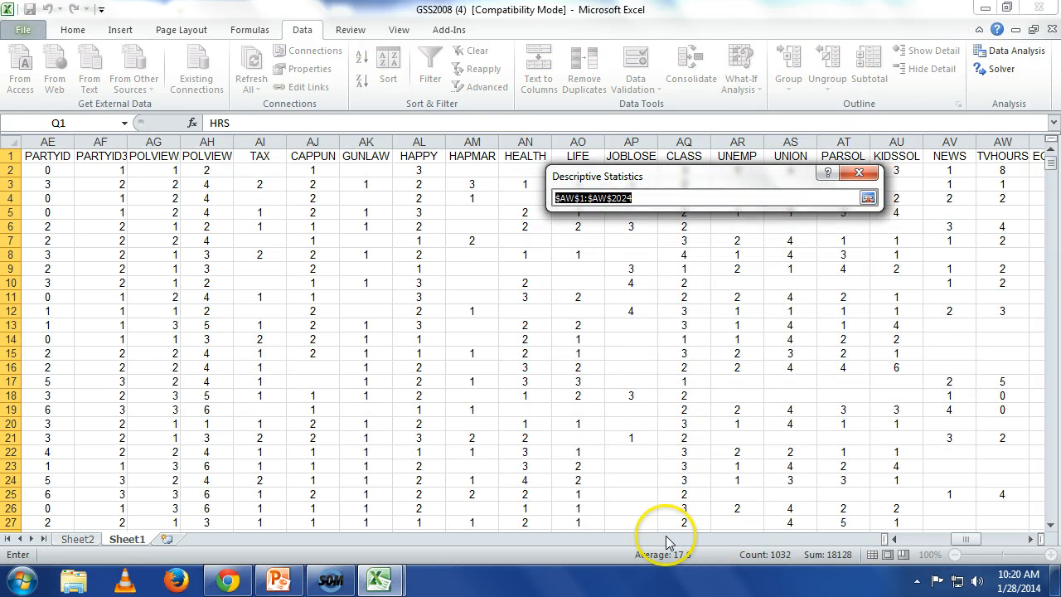
{"action": "left_click", "coordinate": [902, 539]}
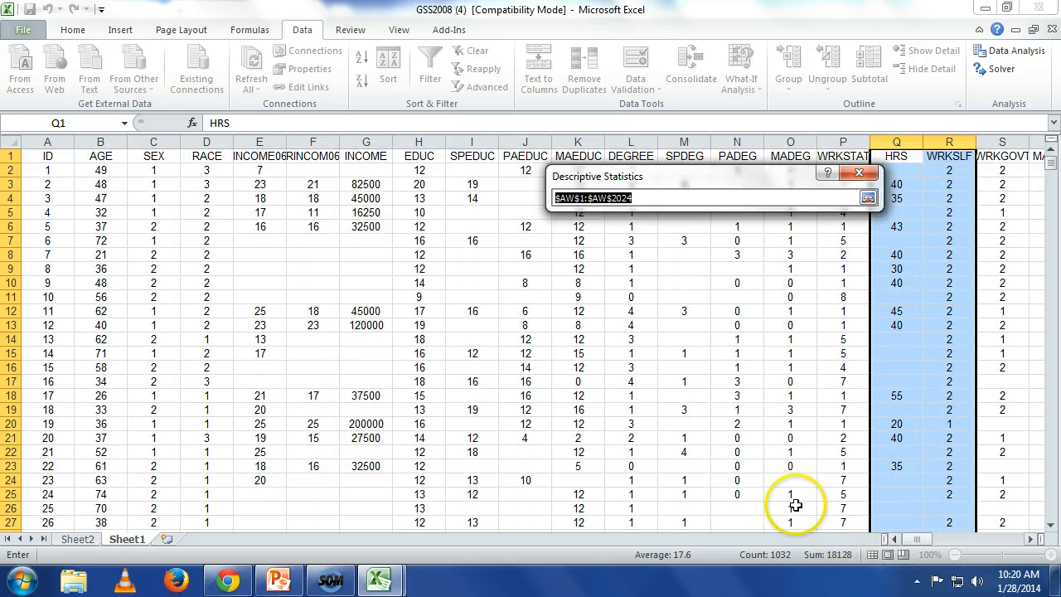
{"action": "left_click_drag", "start_coordinate": [908, 156], "coordinate": [899, 416]}
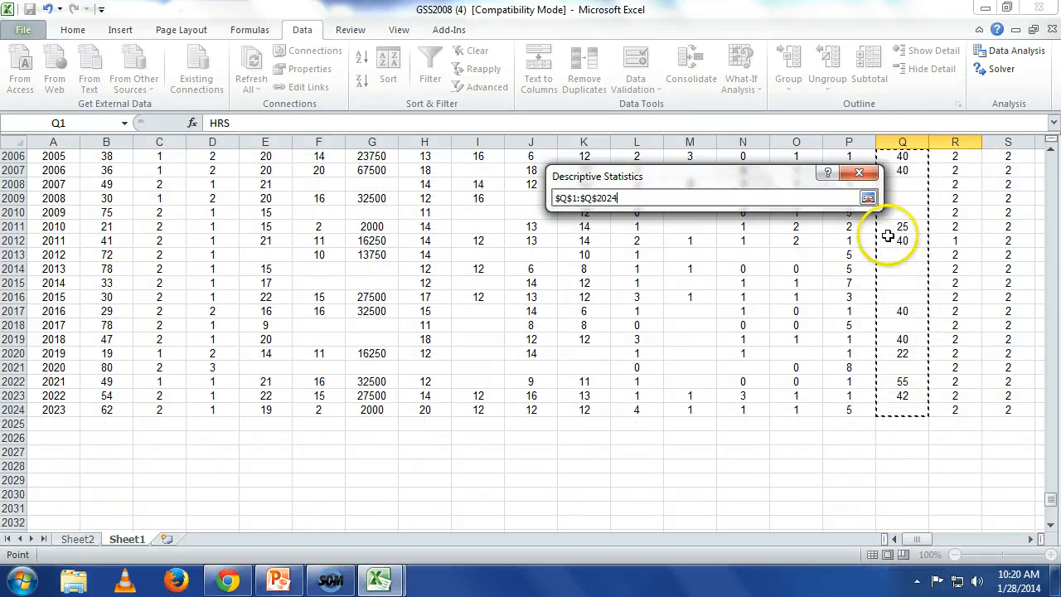
{"action": "left_click", "coordinate": [868, 198]}
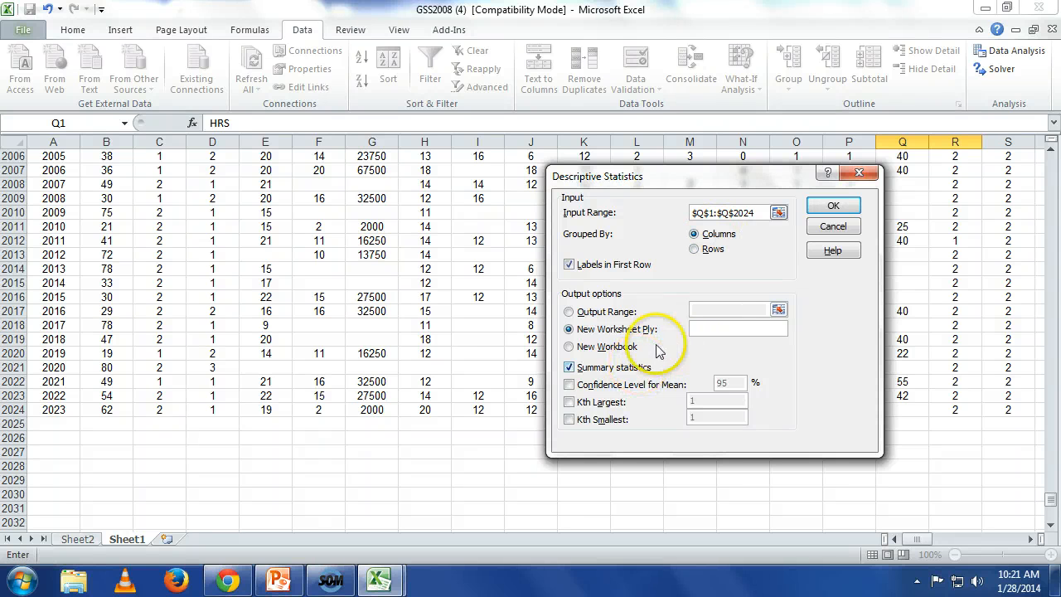
Step: Generate the HRS summary statistics on a new worksheet and widen column A to fit the full statistic labels
{"action": "left_click", "coordinate": [832, 208]}
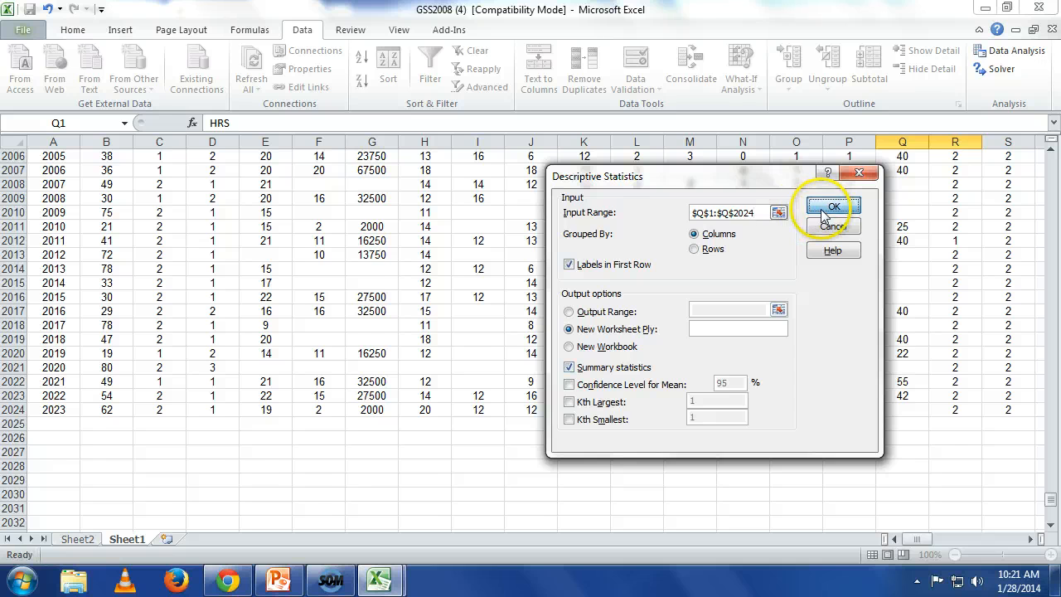
{"action": "left_click", "coordinate": [1052, 556]}
{"action": "left_click", "coordinate": [1053, 556]}
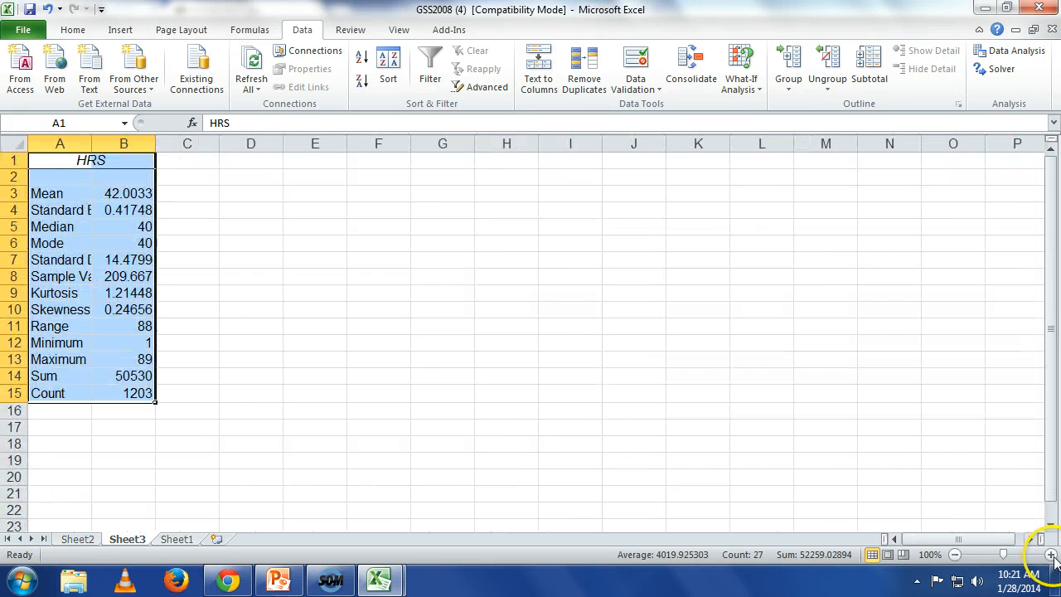
{"action": "left_click", "coordinate": [1053, 557]}
{"action": "left_click", "coordinate": [1053, 557]}
{"action": "left_click", "coordinate": [1052, 556]}
{"action": "left_click", "coordinate": [1052, 556]}
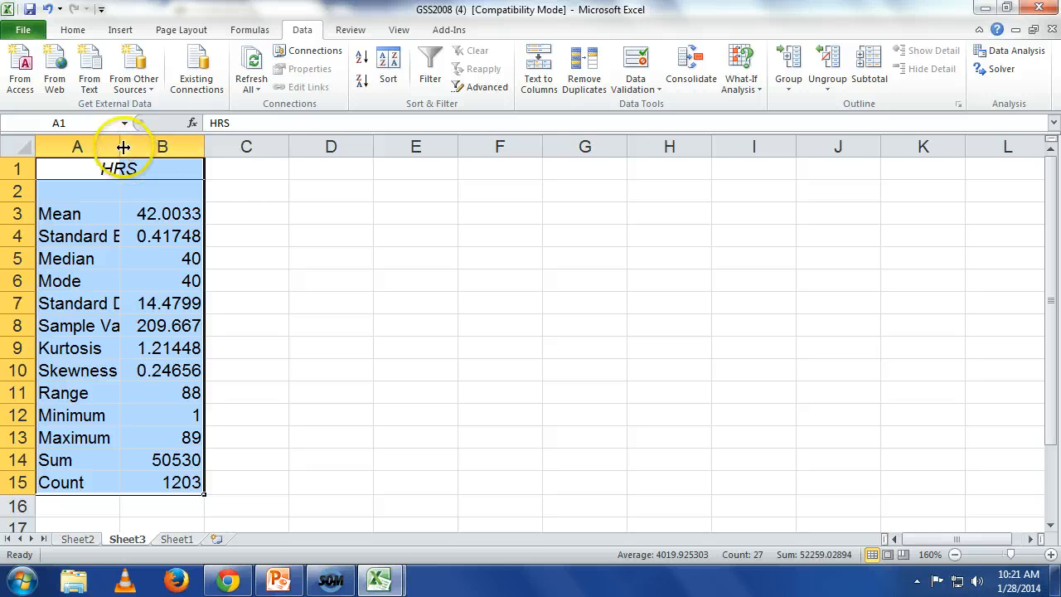
{"action": "left_click_drag", "start_coordinate": [122, 146], "coordinate": [208, 146]}
{"action": "left_click", "coordinate": [330, 219]}
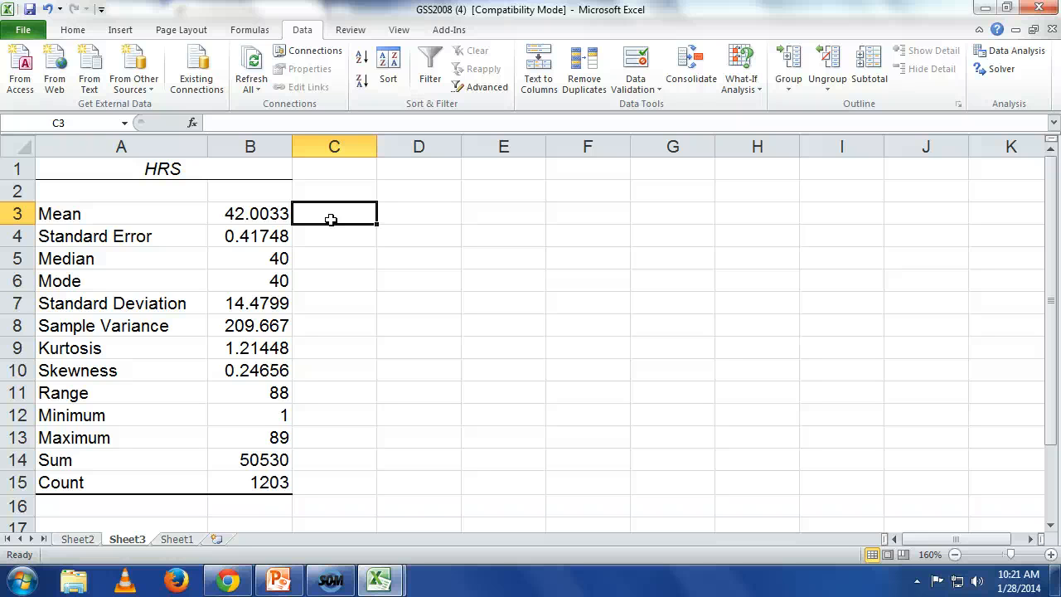
Step: Switch to the Estimators workbook and set the sample mean in B3 of z-Estimate_Mean to 42.00
{"action": "left_click", "coordinate": [379, 578]}
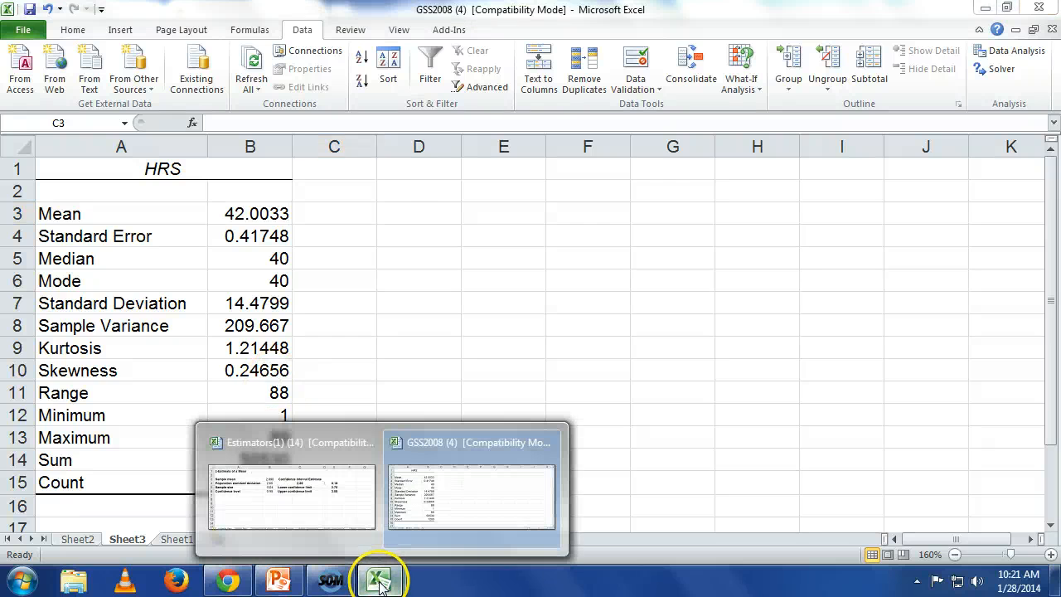
{"action": "left_click", "coordinate": [339, 551]}
{"action": "left_click", "coordinate": [390, 226]}
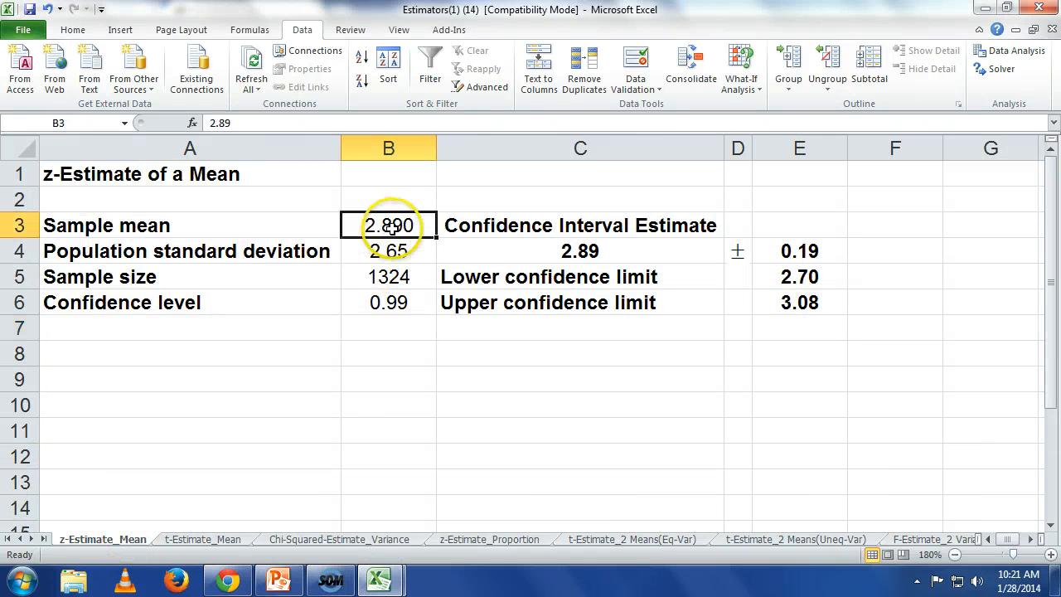
{"action": "type", "text": "42.00"}
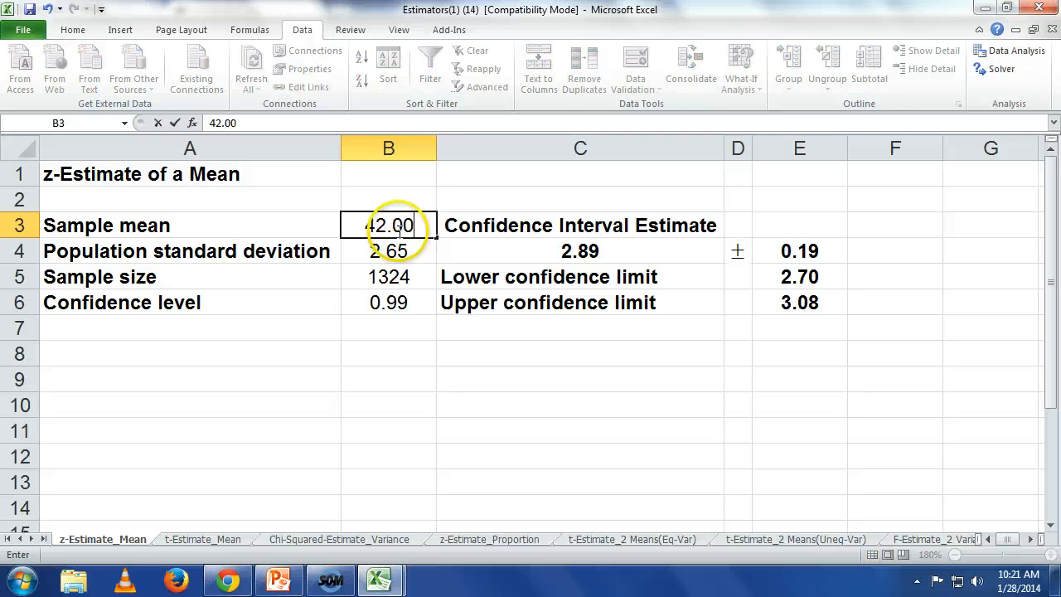
{"action": "key", "text": "Return"}
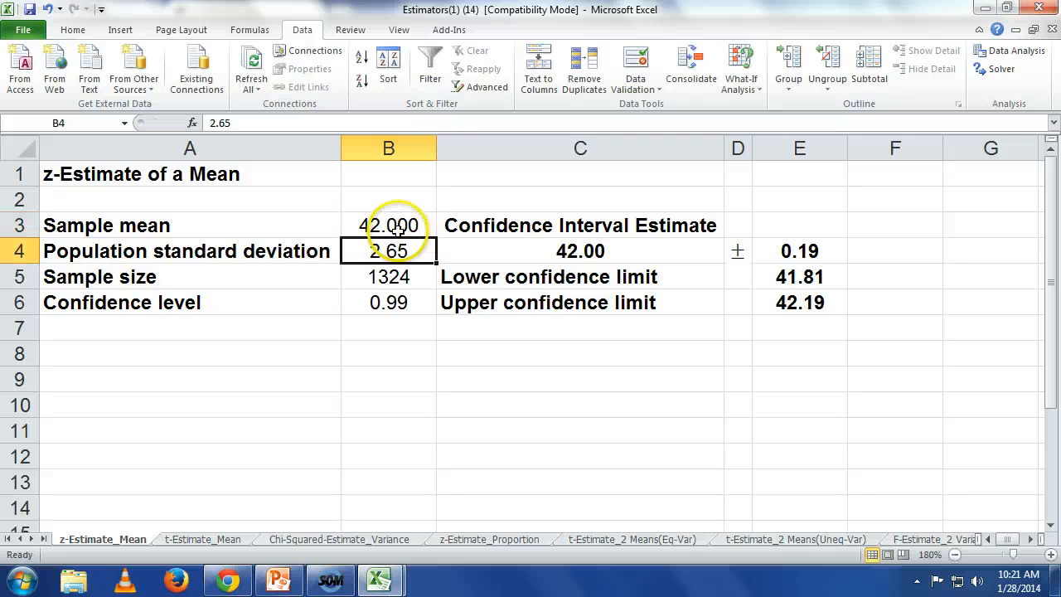
Step: Look up the HRS standard deviation in GSS2008 and set the population standard deviation in Estimators to 14.48
{"action": "mouse_move", "coordinate": [369, 569]}
{"action": "left_click", "coordinate": [406, 513]}
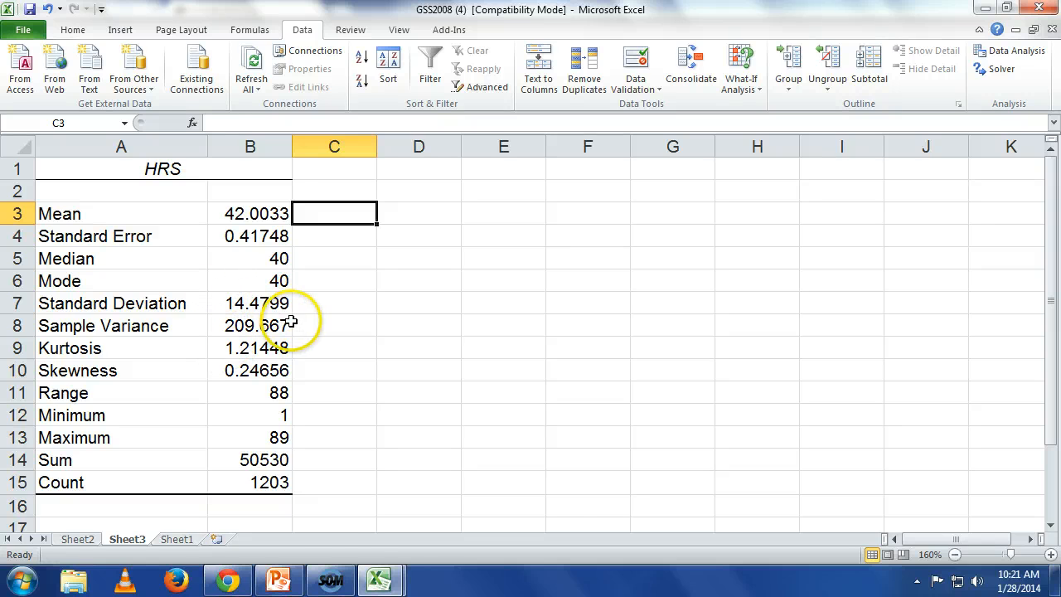
{"action": "mouse_move", "coordinate": [377, 576]}
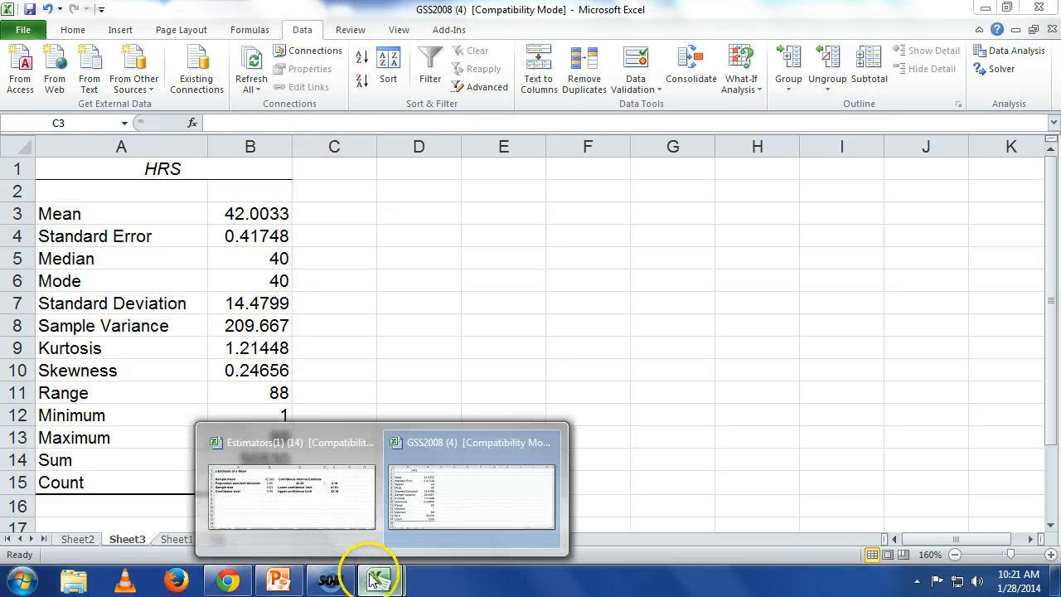
{"action": "left_click", "coordinate": [336, 491]}
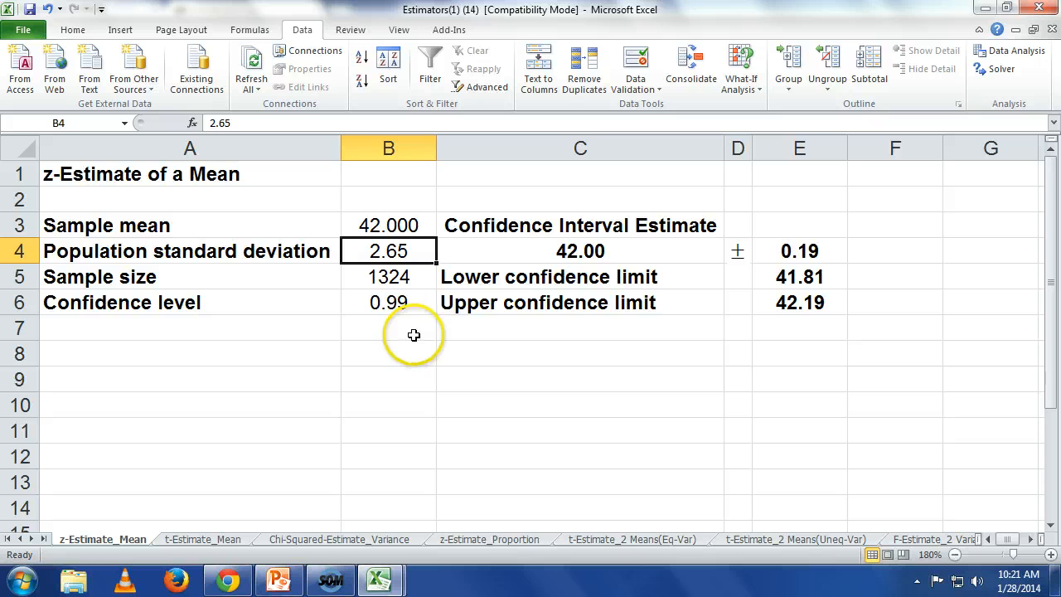
{"action": "type", "text": "14.48"}
{"action": "key", "text": "Return"}
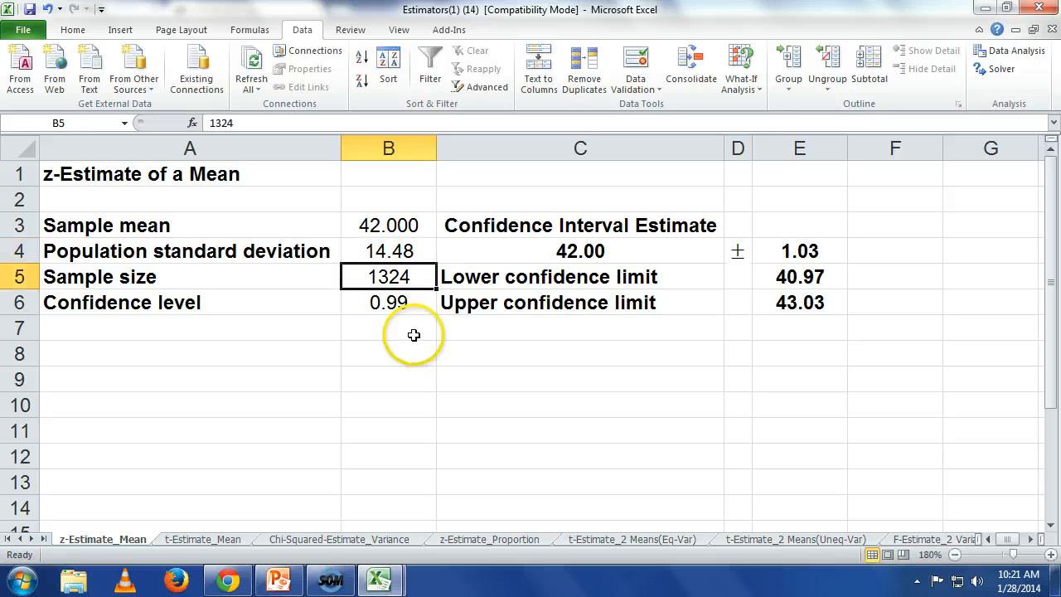
Step: Look up the HRS count in GSS2008, then set the sample size in Estimators to 1203 and the confidence level to .95
{"action": "mouse_move", "coordinate": [379, 576]}
{"action": "left_click", "coordinate": [439, 530]}
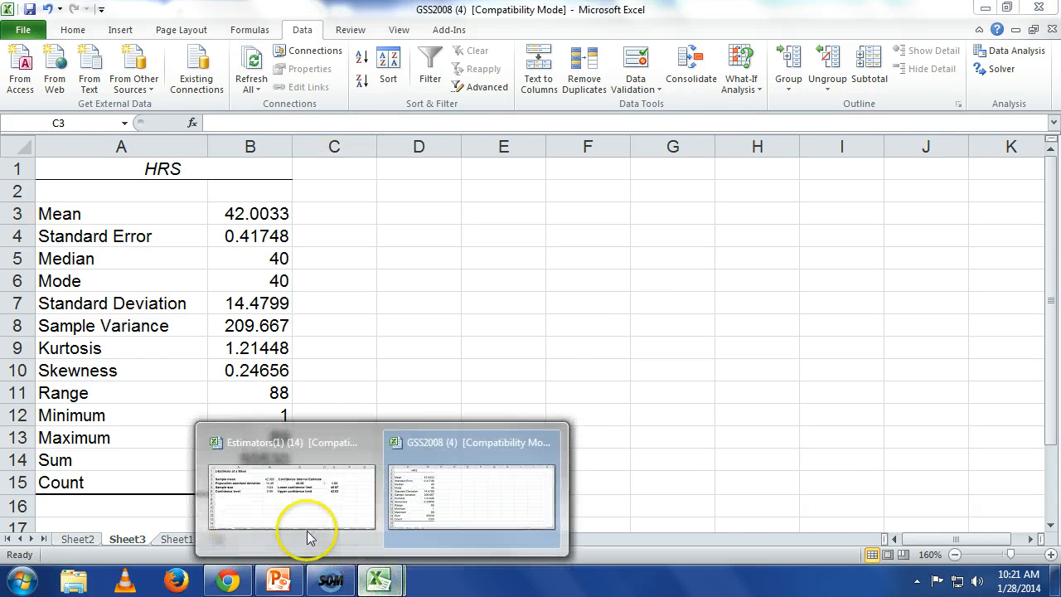
{"action": "left_click", "coordinate": [303, 535]}
{"action": "type", "text": "1203"}
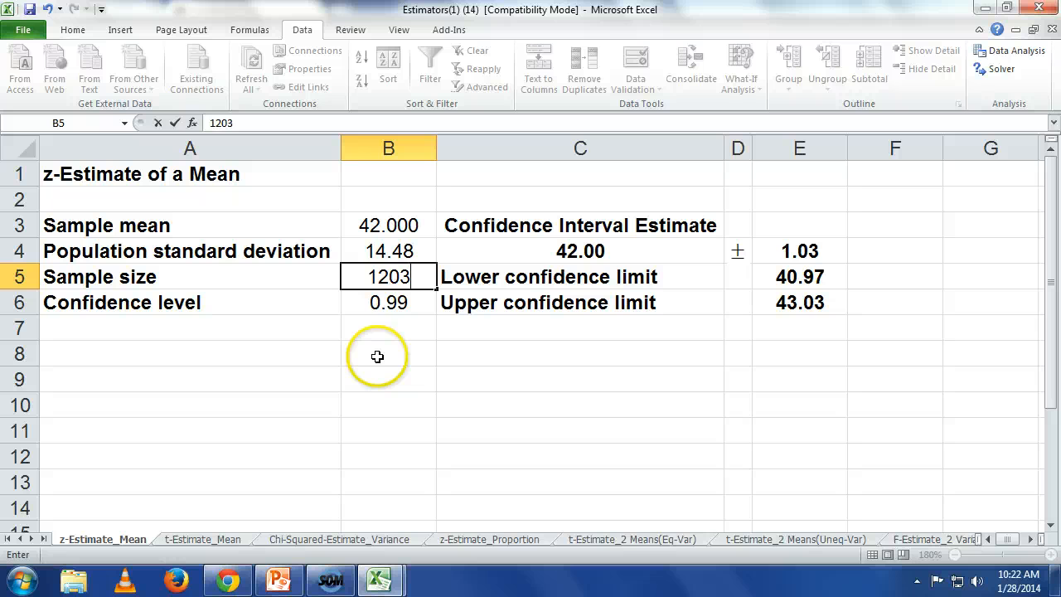
{"action": "key", "text": "Return"}
{"action": "type", "text": ".95"}
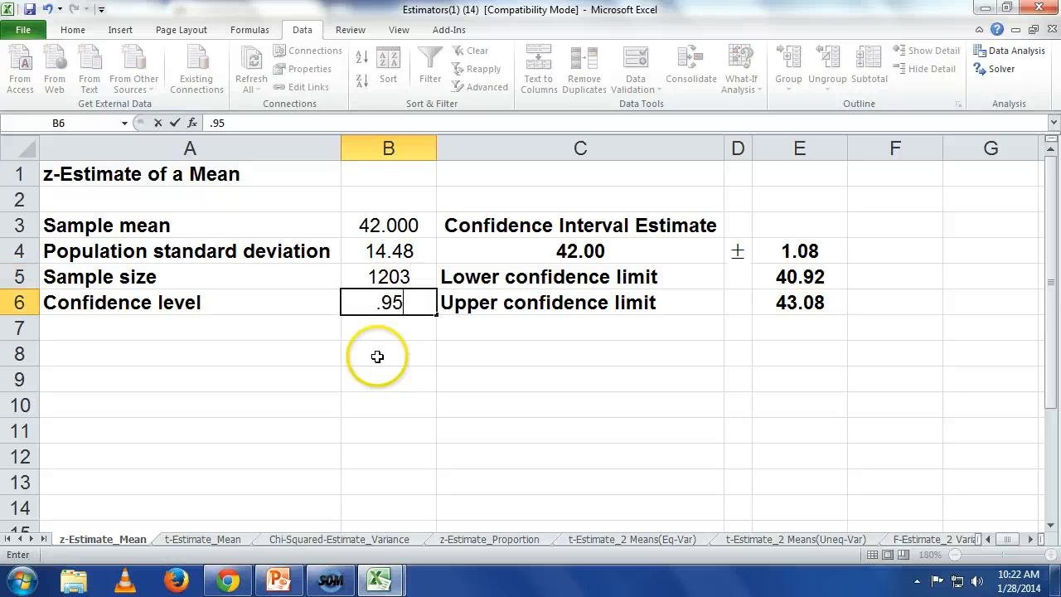
{"action": "key", "text": "Return"}
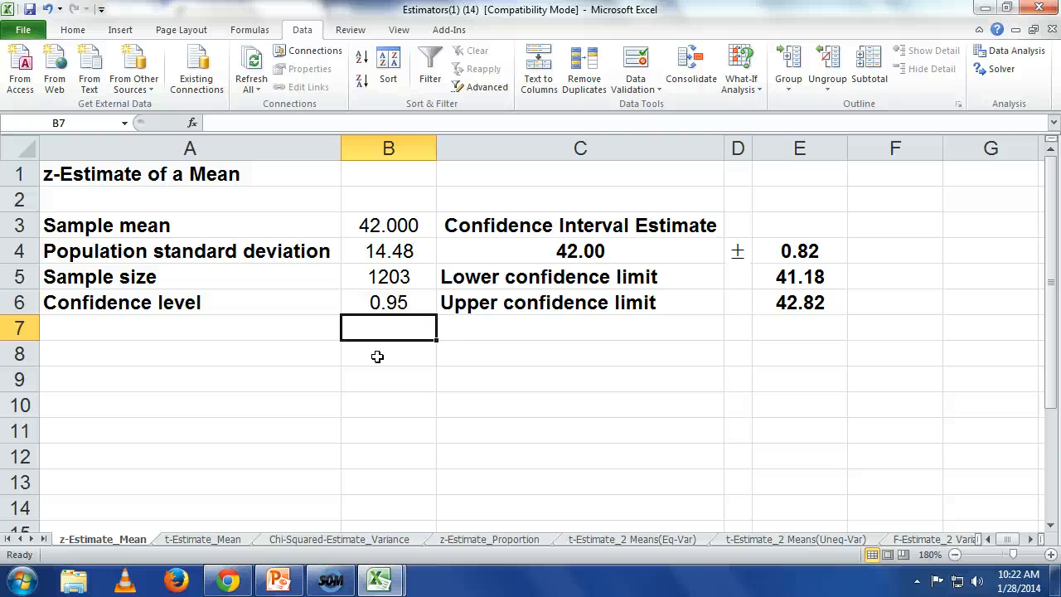
Step: Switch to Blackboard in Chrome and review the Chapter 9 Homework down to the tasks on estimating the population proportion
{"action": "left_click", "coordinate": [220, 582]}
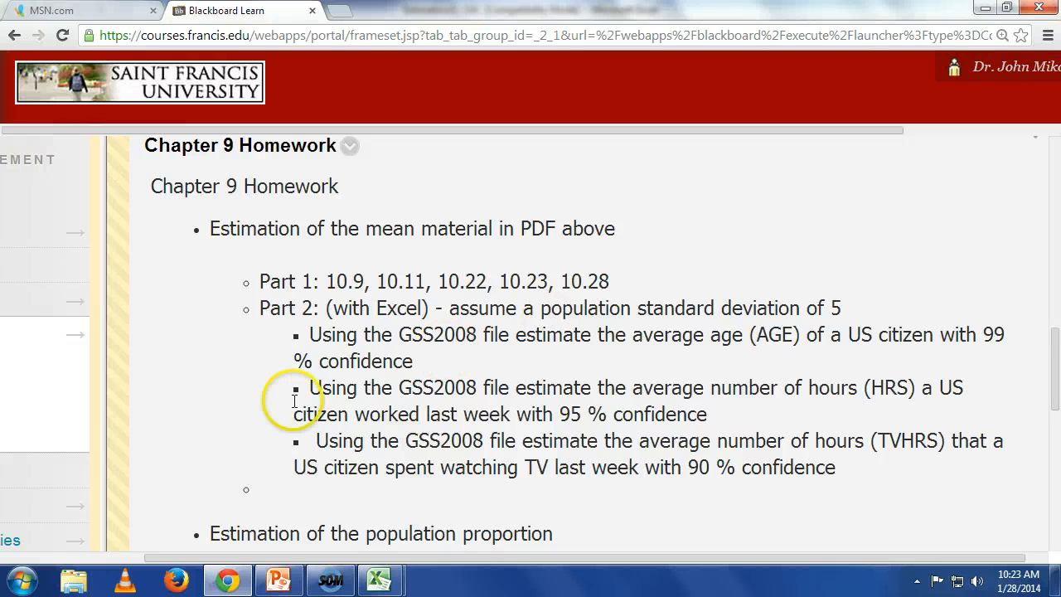
{"action": "scroll", "coordinate": [426, 500], "scroll_direction": "down", "scroll_amount": 2}
{"action": "scroll", "coordinate": [434, 494], "scroll_direction": "down", "scroll_amount": 1}
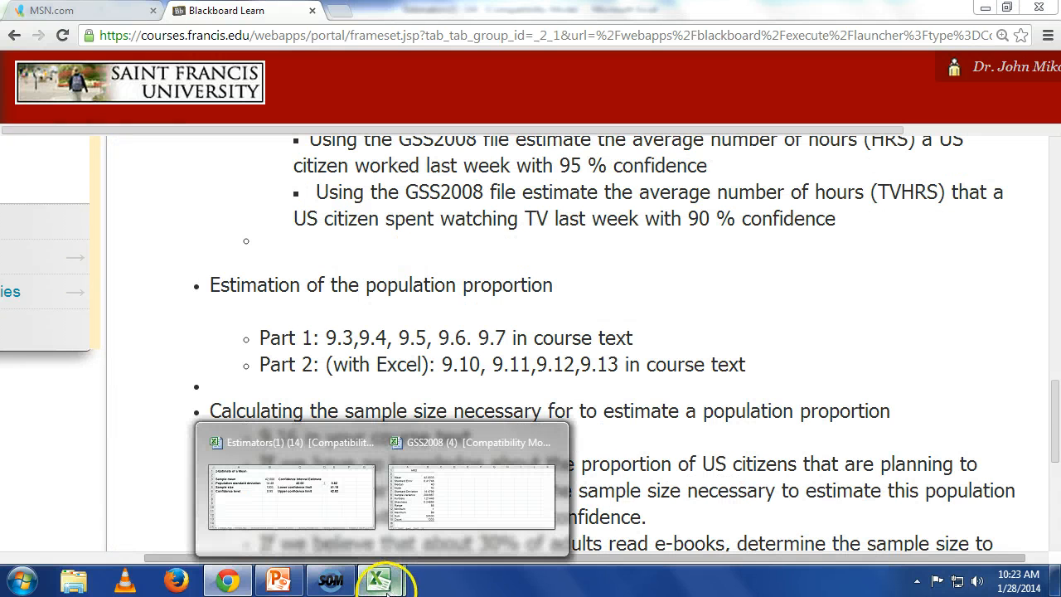
Step: Examine the z-Estimate_Proportion sheet of the Estimators workbook and return to the Chapter 9 Homework in Chrome
{"action": "left_click", "coordinate": [426, 539]}
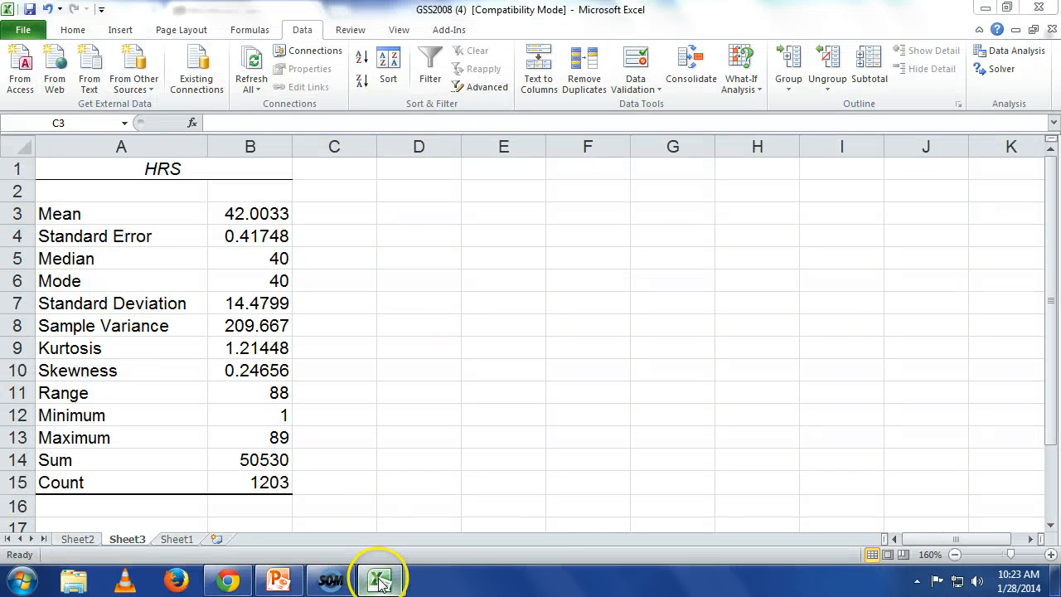
{"action": "mouse_move", "coordinate": [379, 580]}
{"action": "left_click", "coordinate": [338, 499]}
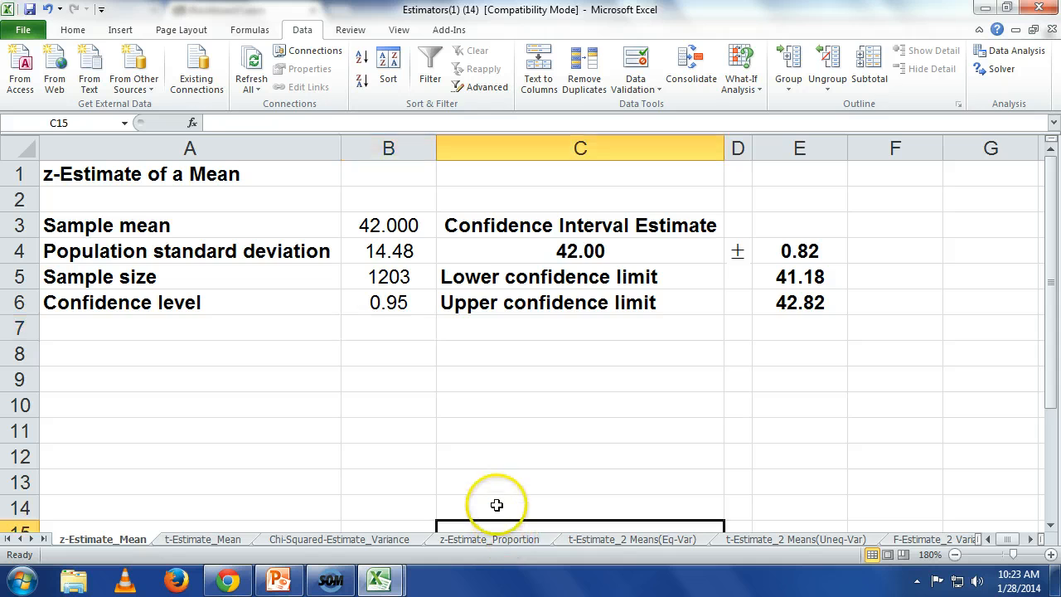
{"action": "left_click", "coordinate": [505, 538]}
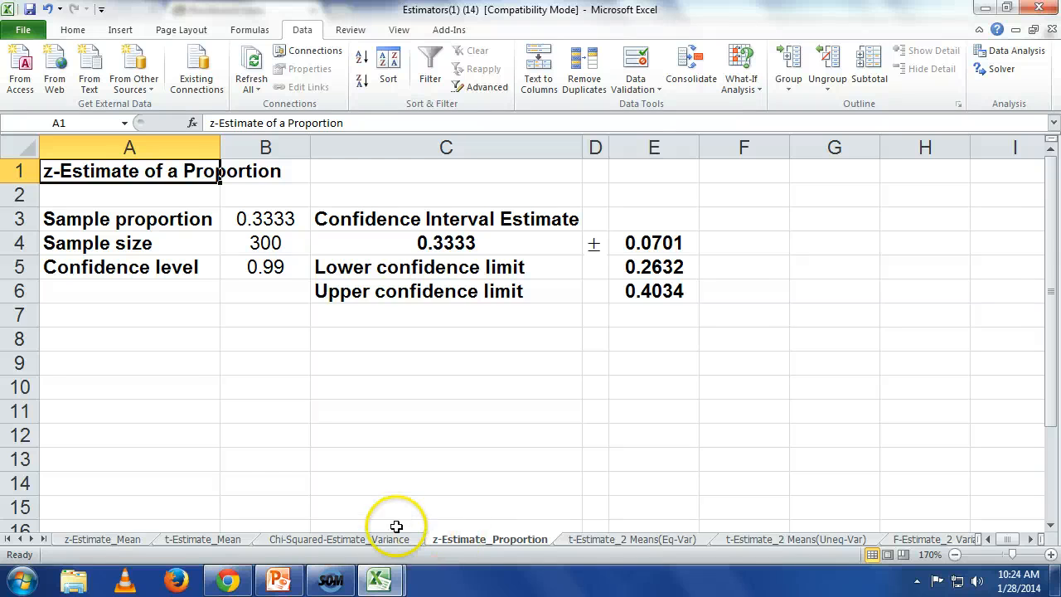
{"action": "left_click", "coordinate": [228, 580]}
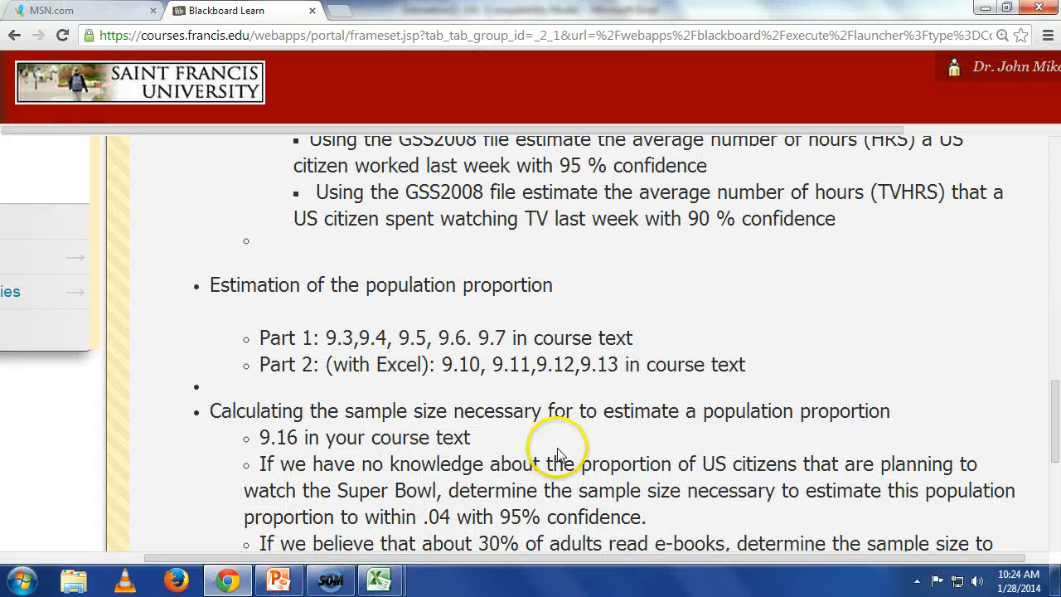
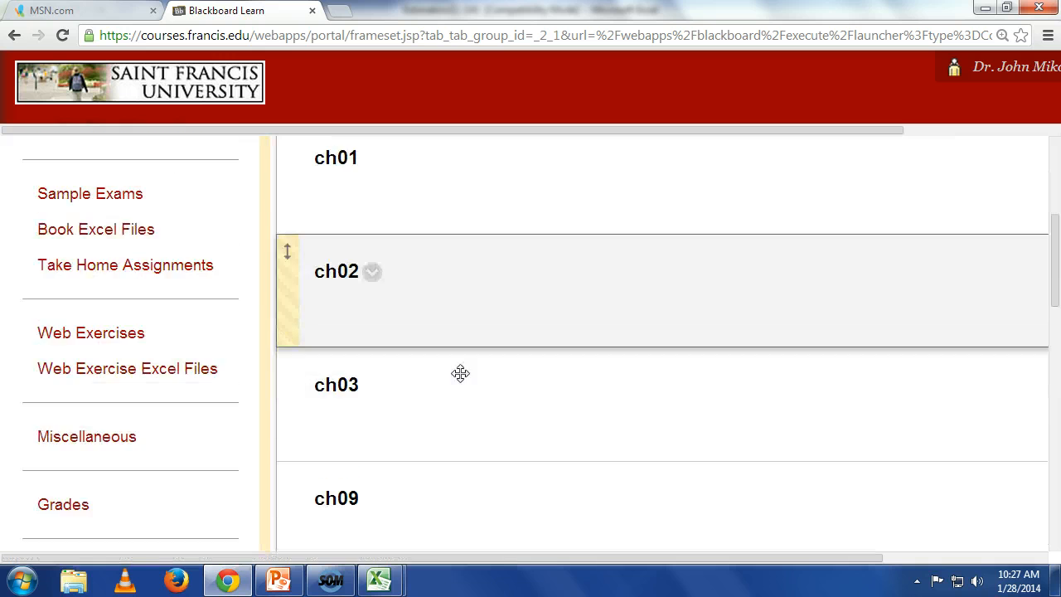
Step: Open Xr09-13.xls from the ch09 folder on Blackboard in Excel and enable editing of the workbook
{"action": "left_click", "coordinate": [328, 334]}
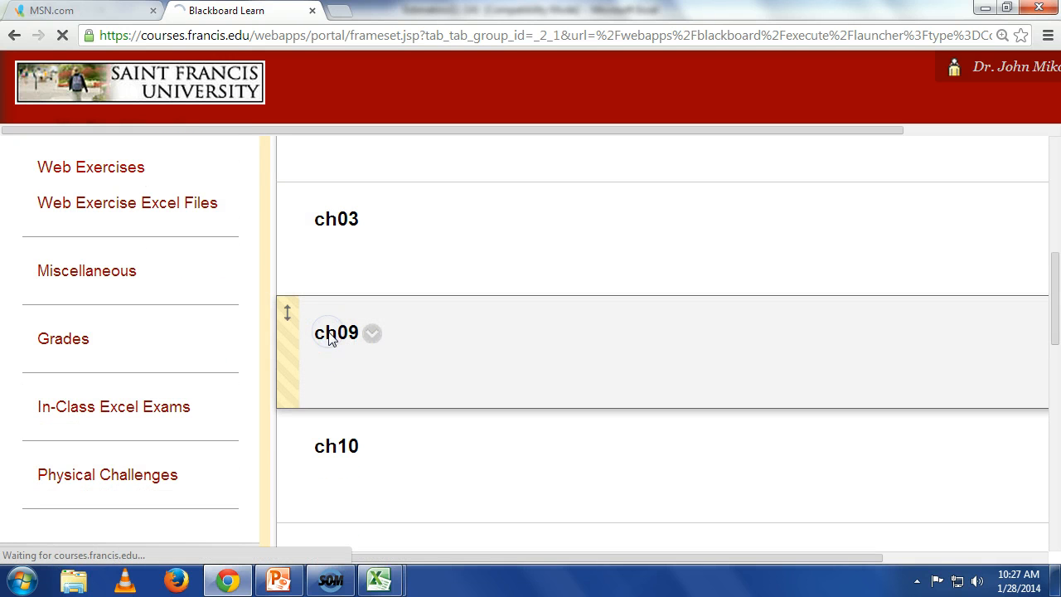
{"action": "scroll", "coordinate": [454, 348], "scroll_direction": "down", "scroll_amount": 2}
{"action": "scroll", "coordinate": [454, 349], "scroll_direction": "down", "scroll_amount": 4}
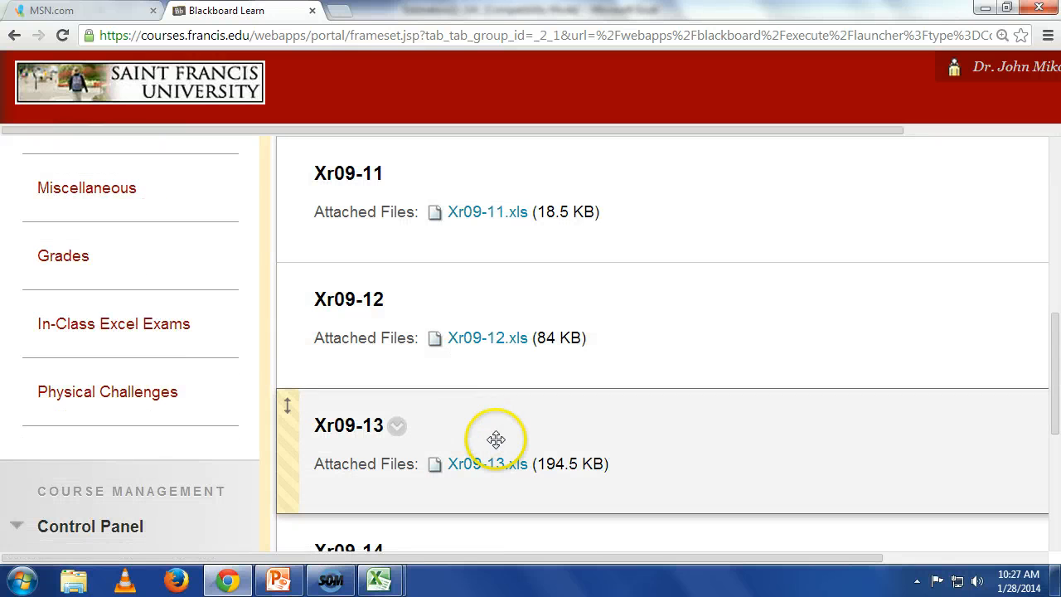
{"action": "left_click", "coordinate": [500, 466]}
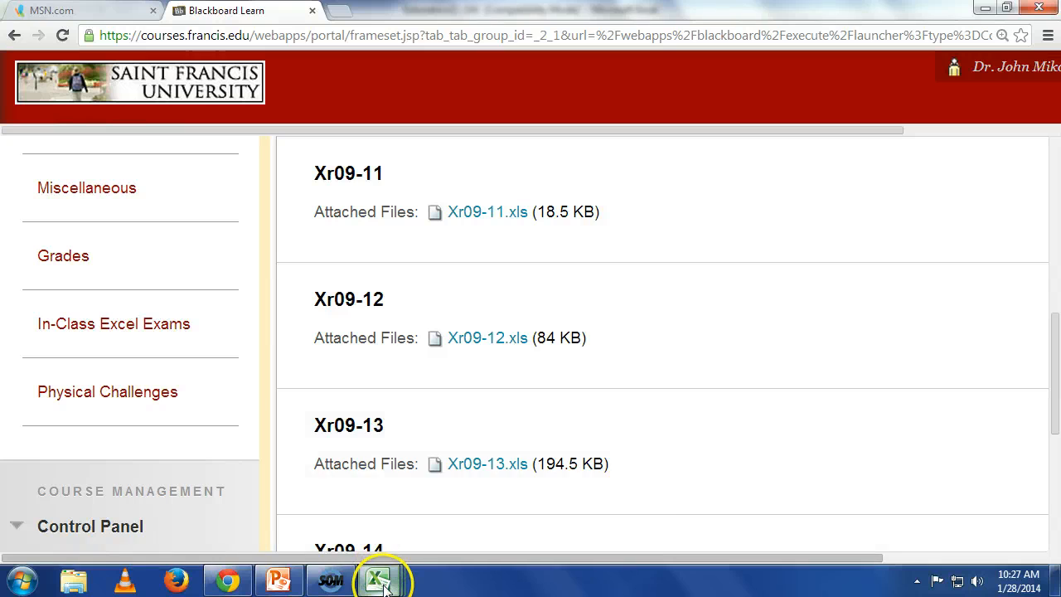
{"action": "mouse_move", "coordinate": [381, 572]}
{"action": "left_click", "coordinate": [516, 510]}
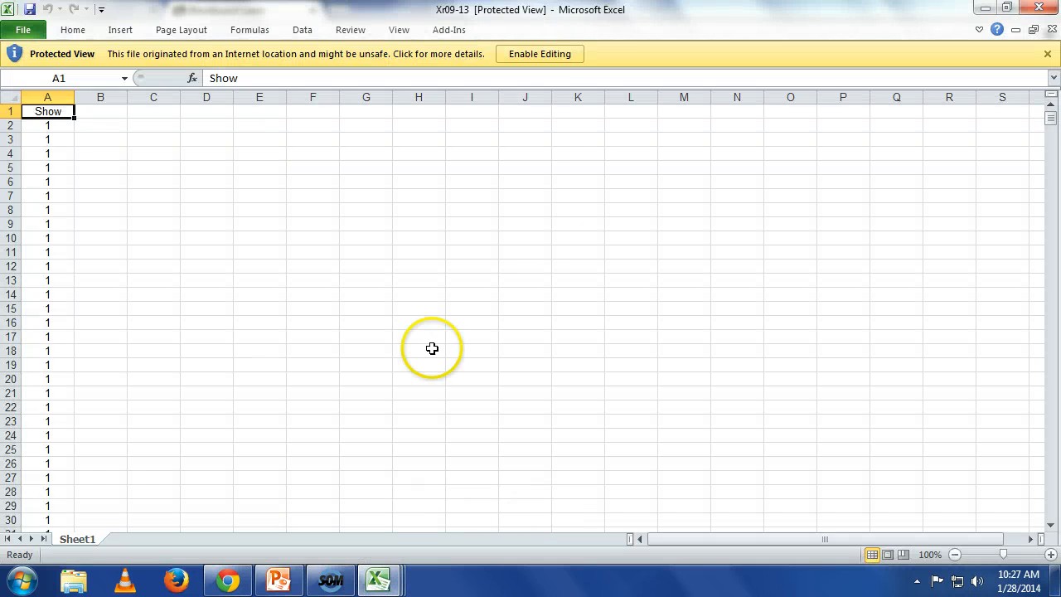
{"action": "left_click", "coordinate": [540, 54]}
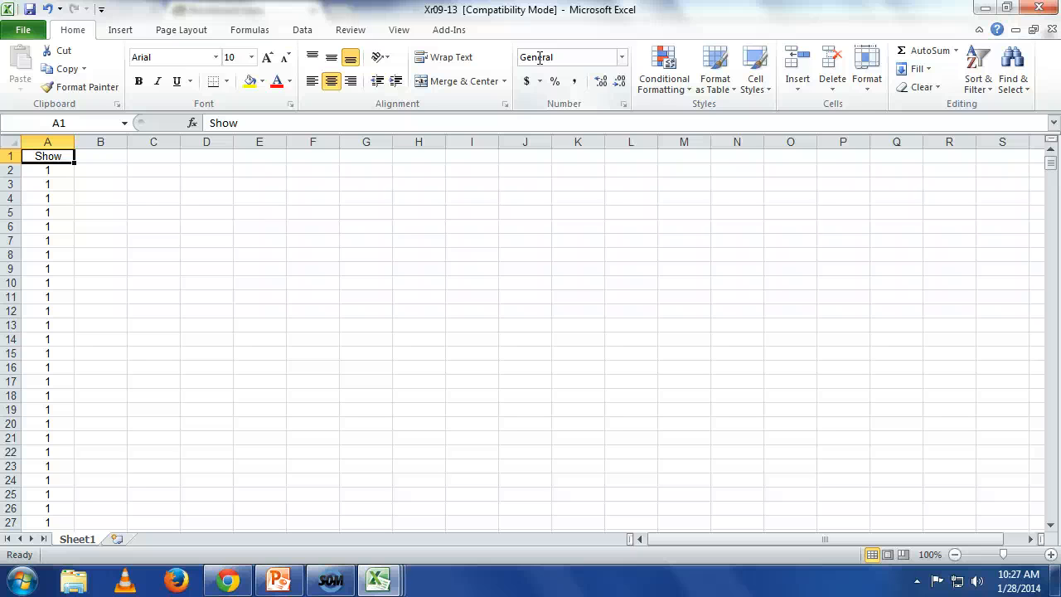
Step: Check which inputs the z-Estimate_Proportion sheet of the Estimators workbook needs, and return to the Xr09-13 workbook
{"action": "left_click", "coordinate": [390, 581]}
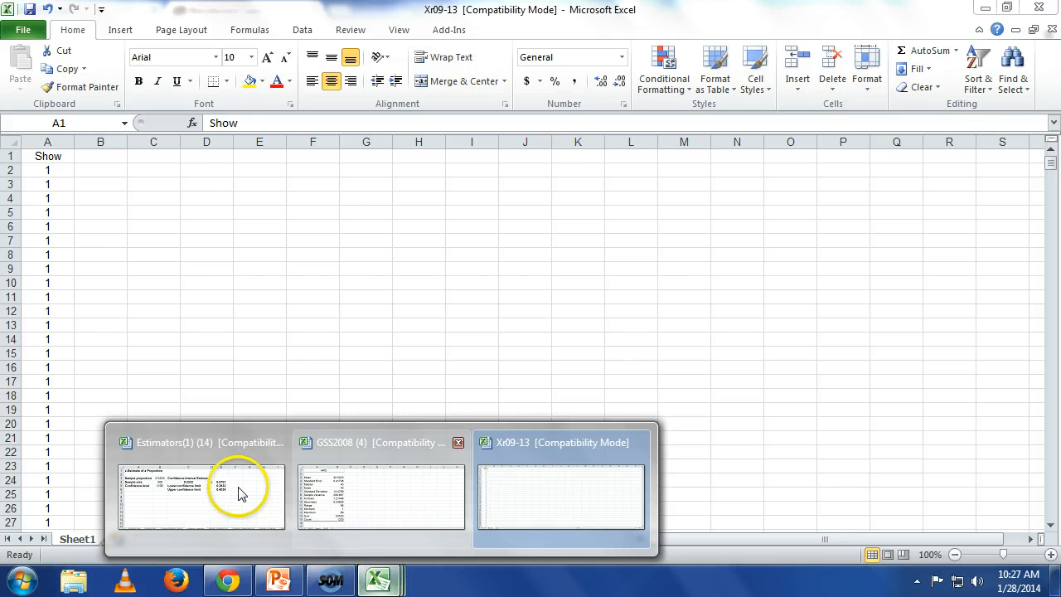
{"action": "left_click", "coordinate": [241, 494]}
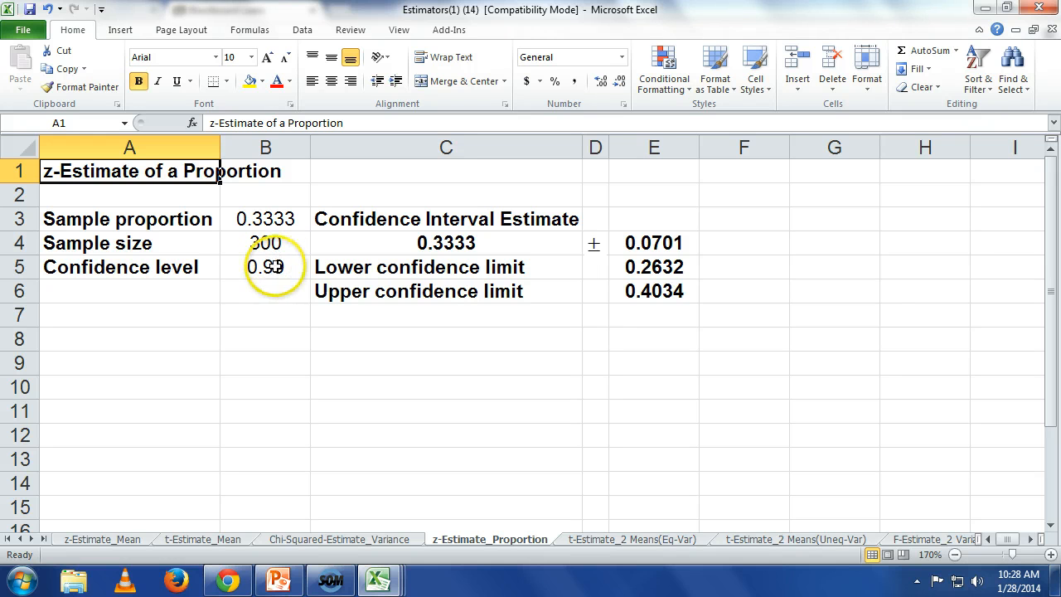
{"action": "left_click", "coordinate": [379, 581]}
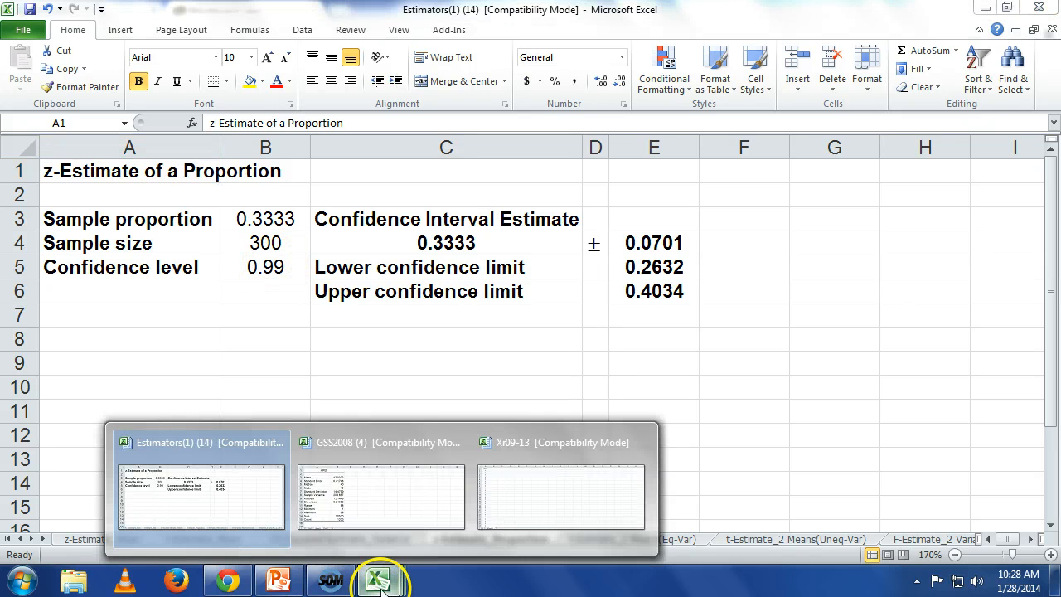
{"action": "left_click", "coordinate": [500, 510]}
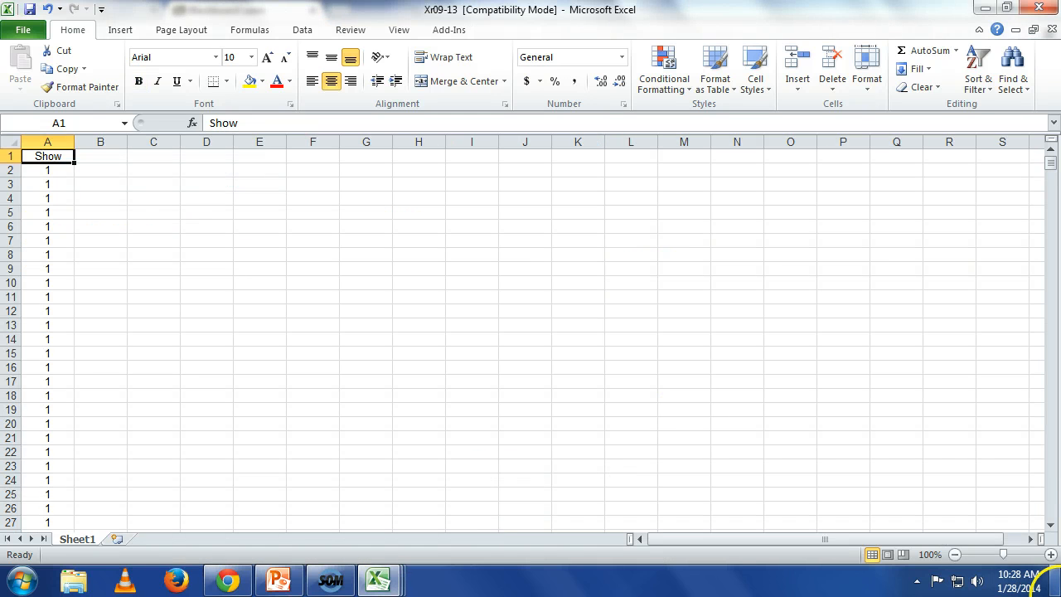
Step: Count the 4s in the Show data by entering =countif(a2:a5001,4) in cell C2
{"action": "left_click", "coordinate": [1051, 554]}
{"action": "left_click", "coordinate": [1051, 554]}
{"action": "left_click", "coordinate": [1050, 554]}
{"action": "left_click", "coordinate": [1051, 554]}
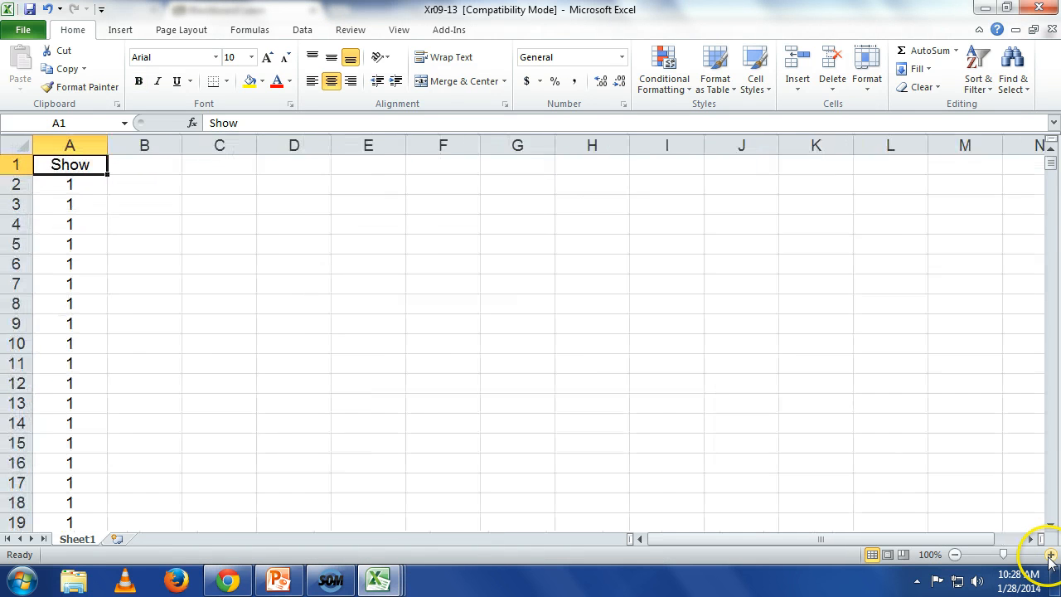
{"action": "left_click", "coordinate": [1051, 554]}
{"action": "left_click", "coordinate": [1051, 554]}
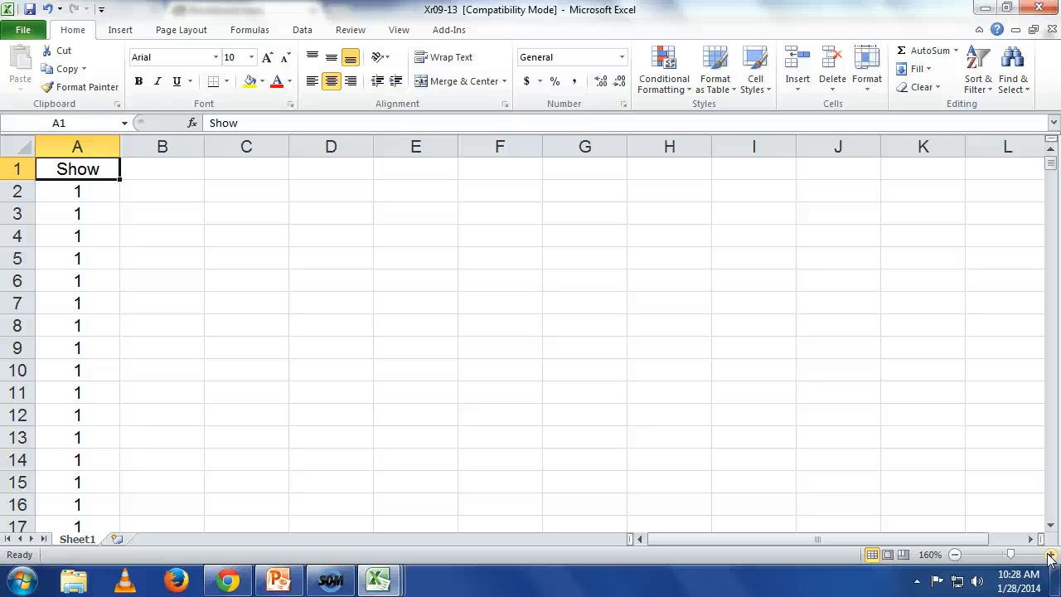
{"action": "left_click", "coordinate": [267, 198]}
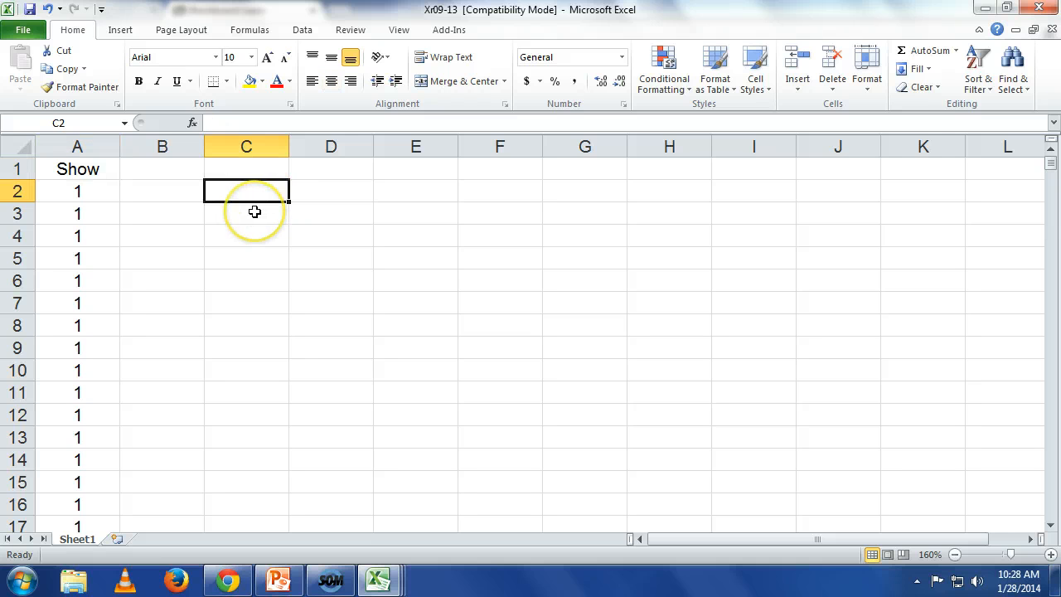
{"action": "type", "text": "="}
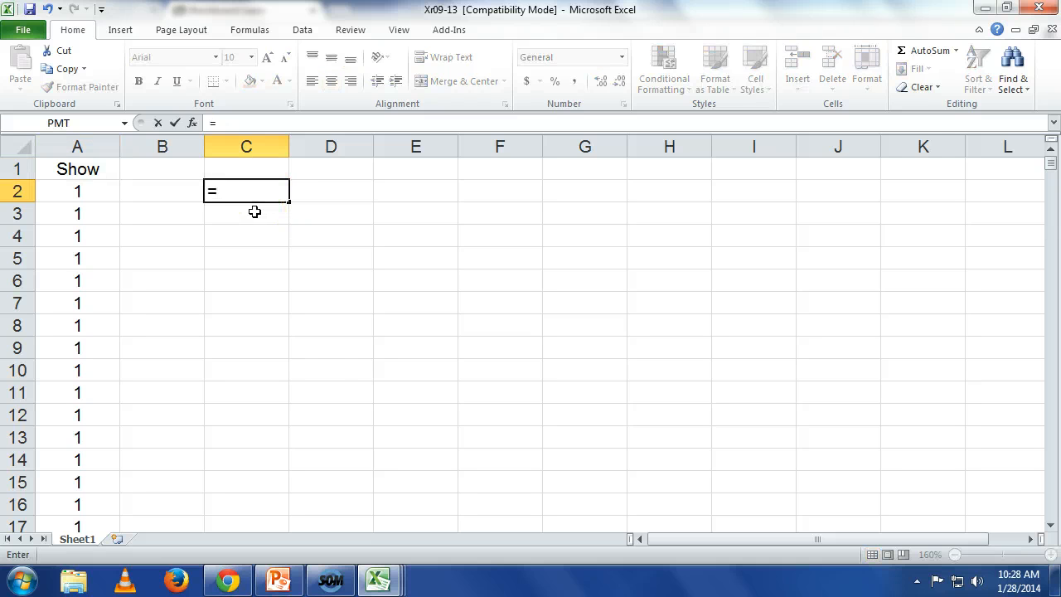
{"action": "type", "text": "countif"}
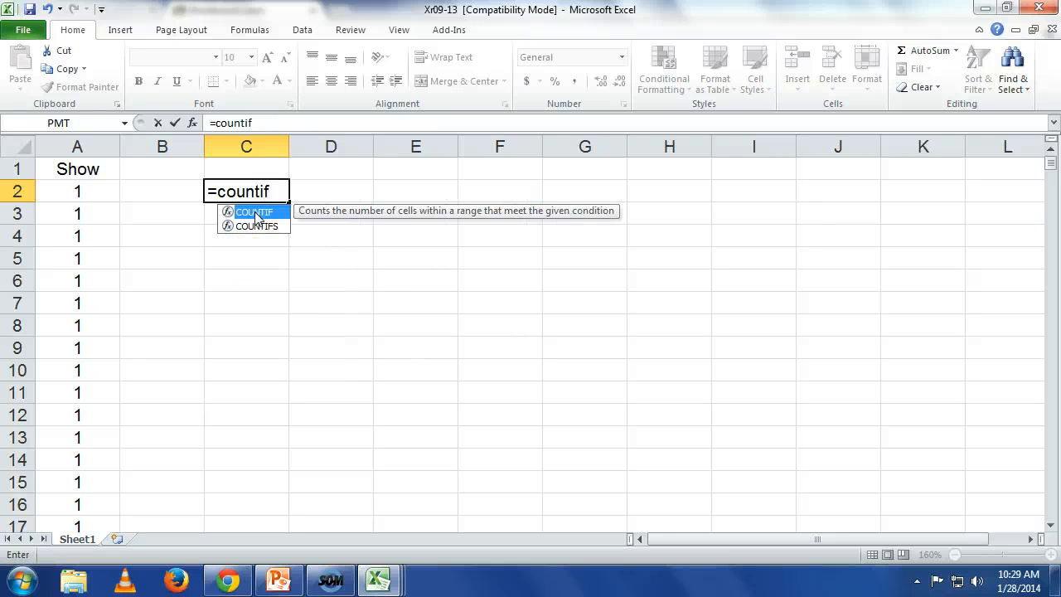
{"action": "type", "text": "("}
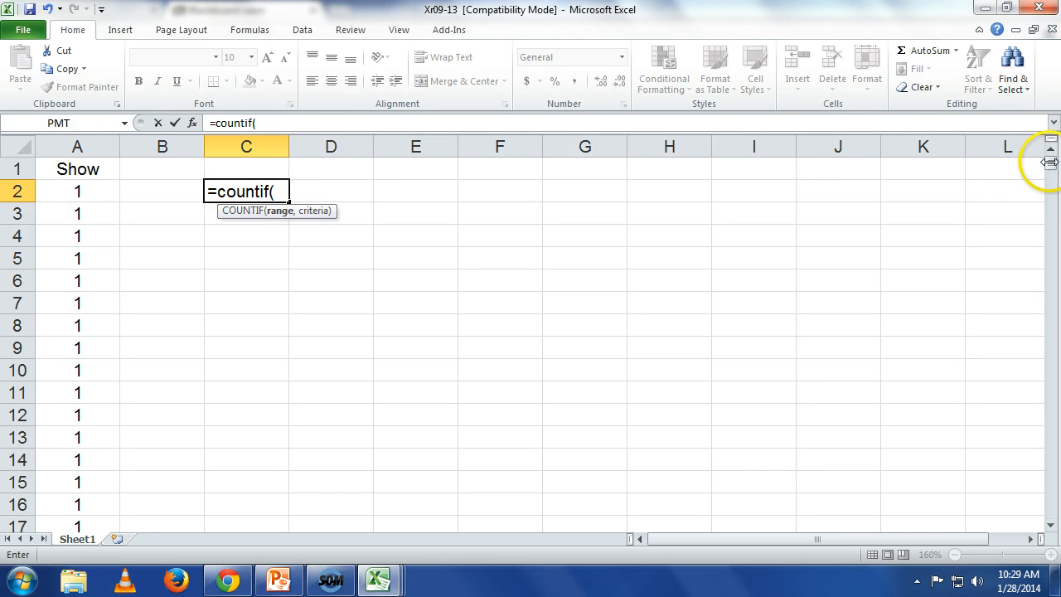
{"action": "mouse_move", "coordinate": [1050, 166]}
{"action": "left_mouse_down"}
{"action": "mouse_move", "coordinate": [1042, 524]}
{"action": "mouse_move", "coordinate": [1050, 199]}
{"action": "mouse_move", "coordinate": [1038, 154]}
{"action": "left_mouse_up"}
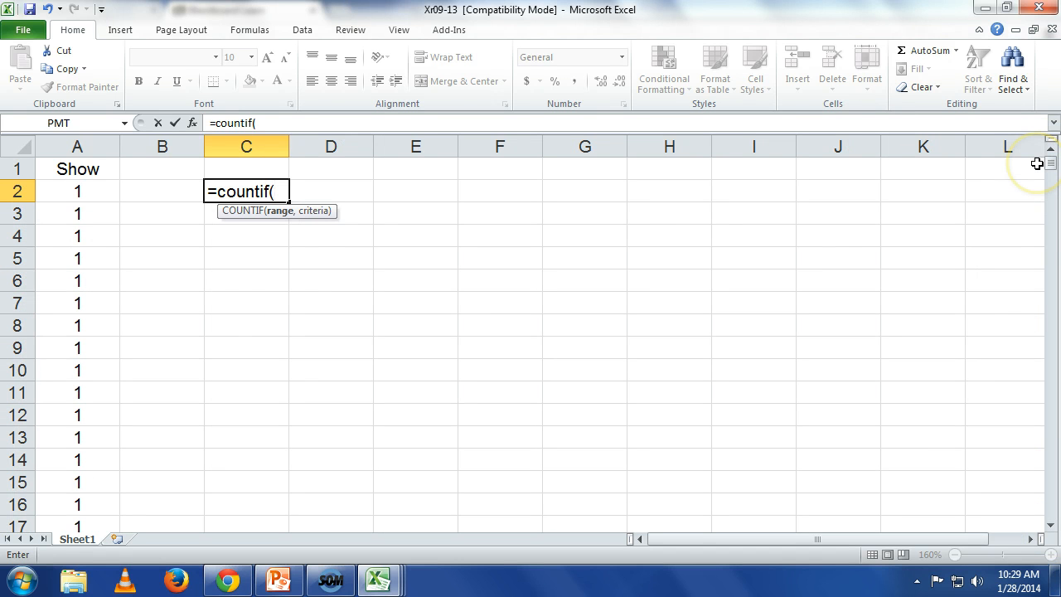
{"action": "type", "text": "a2"}
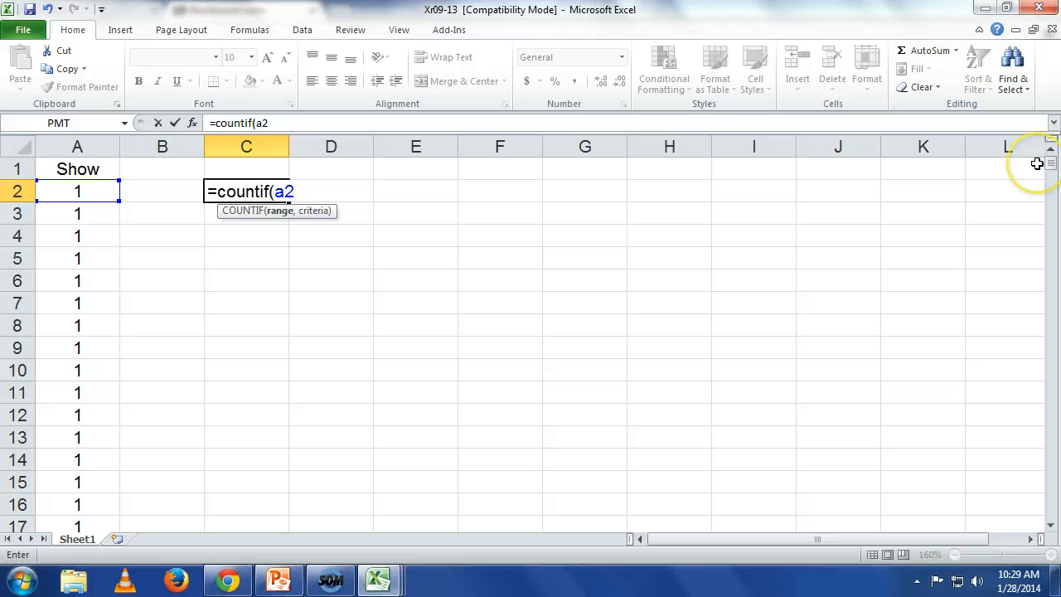
{"action": "type", "text": ":a5001,"}
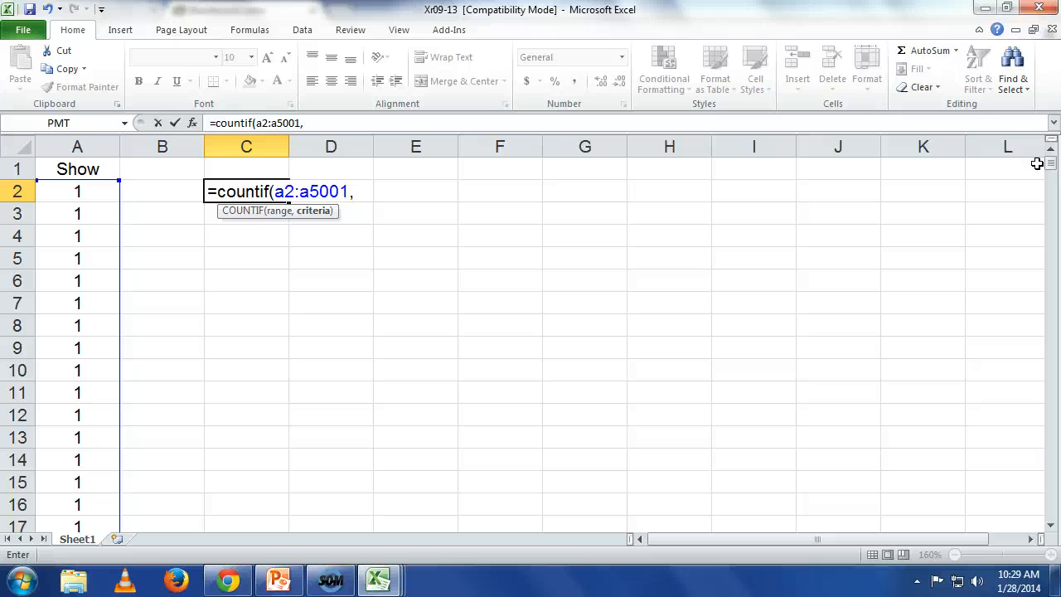
{"action": "type", "text": "4)"}
{"action": "key", "text": "Return"}
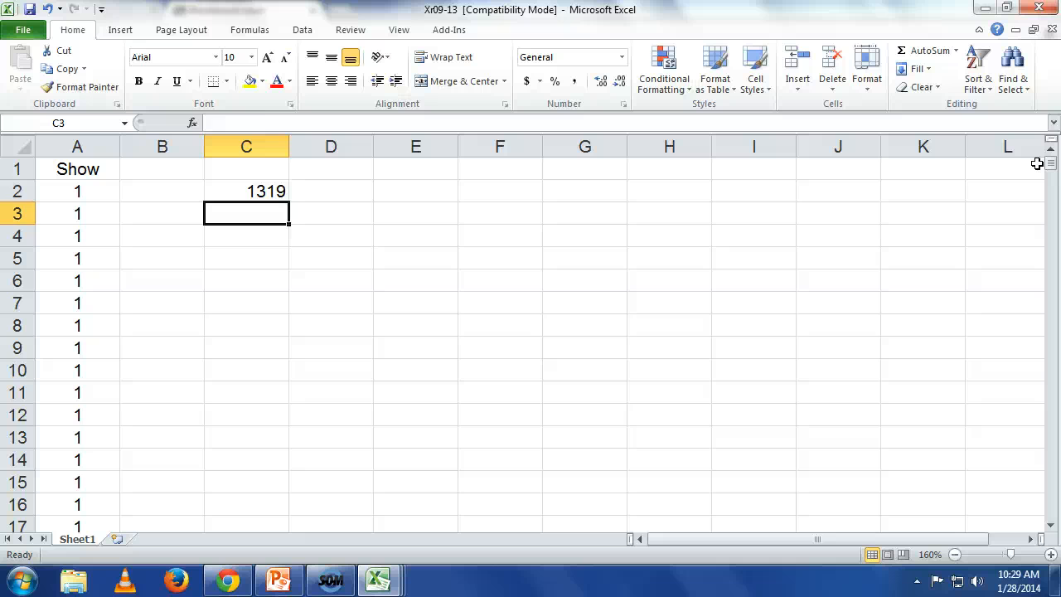
Step: Calculate the sample proportion in cell D2 by dividing C2 by 5000
{"action": "key", "text": "Up"}
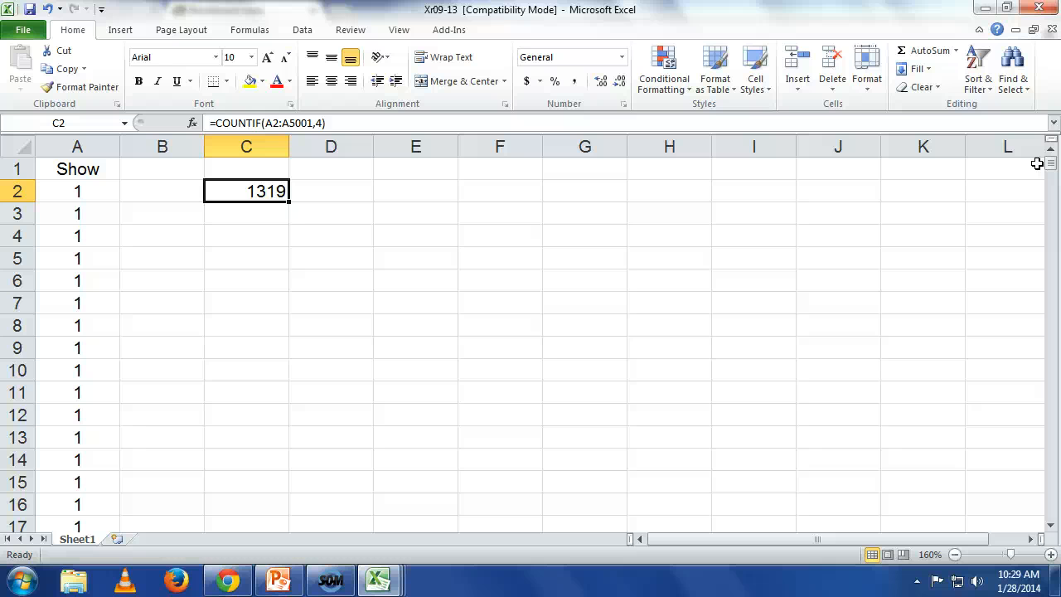
{"action": "key", "text": "Up"}
{"action": "key", "text": "Right"}
{"action": "key", "text": "Down"}
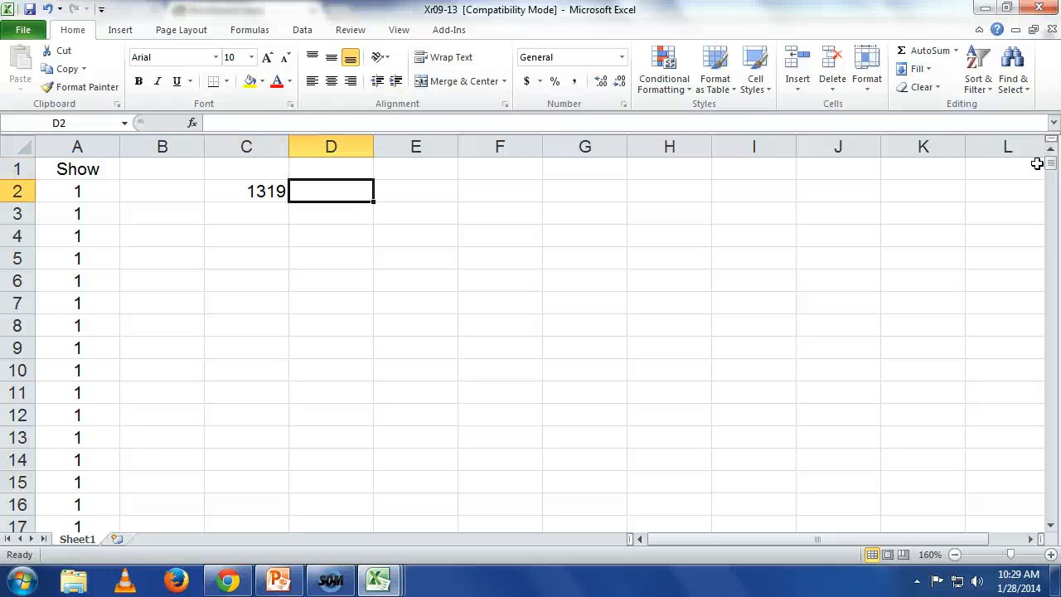
{"action": "type", "text": "="}
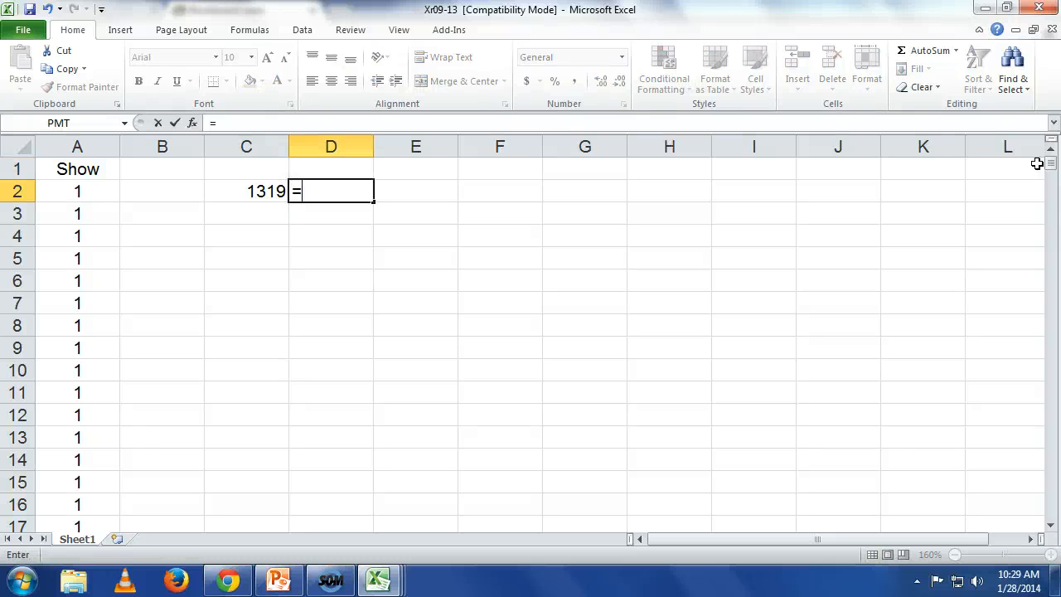
{"action": "type", "text": "c2/"}
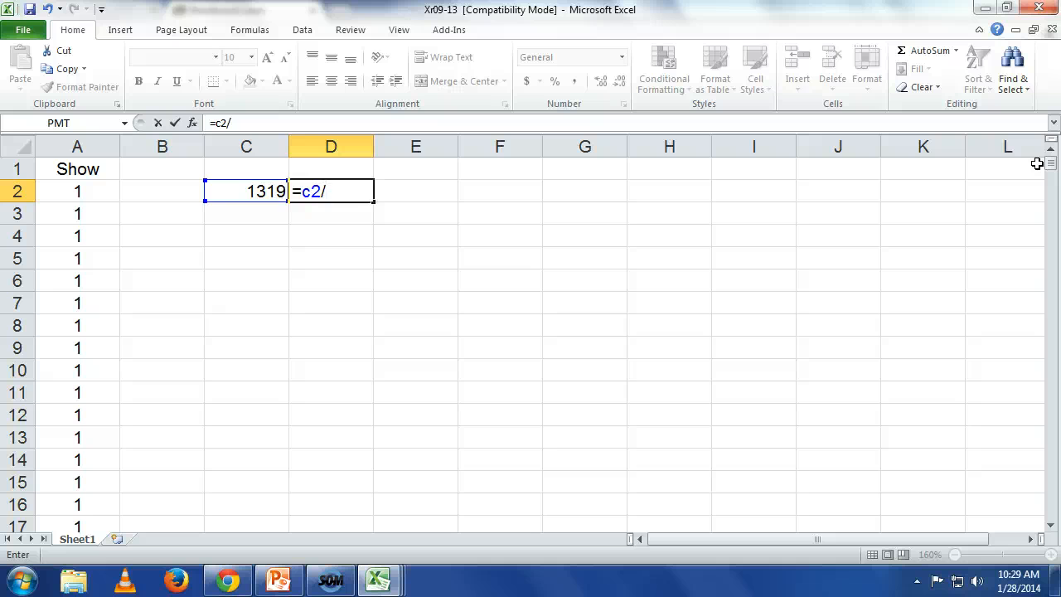
{"action": "type", "text": "5000"}
{"action": "key", "text": "Return"}
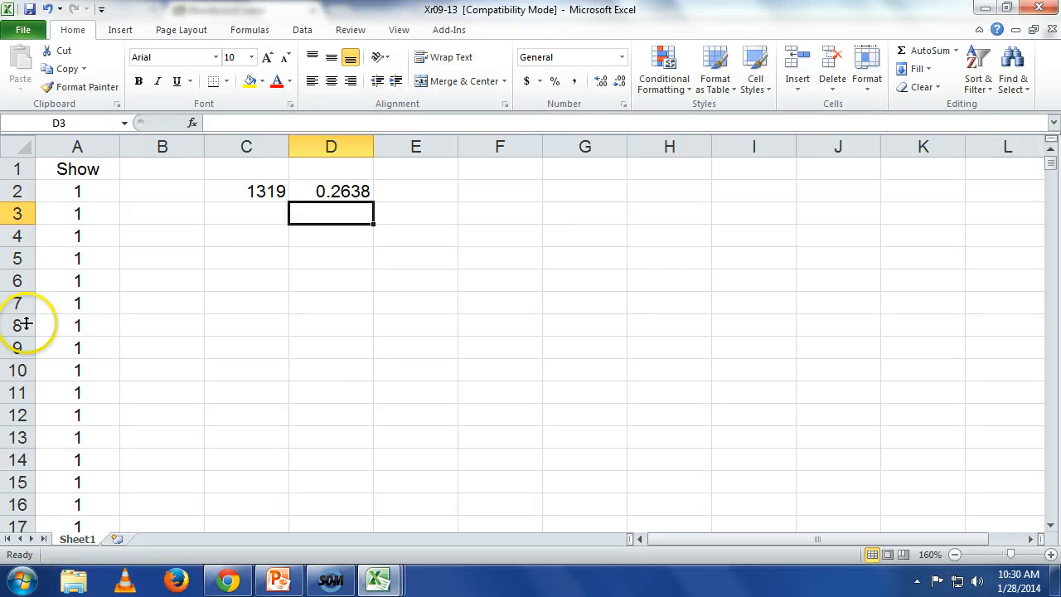
Step: Create a PivotTable from Sheet1 range A1:A5001, placed on a new worksheet
{"action": "left_click", "coordinate": [120, 33]}
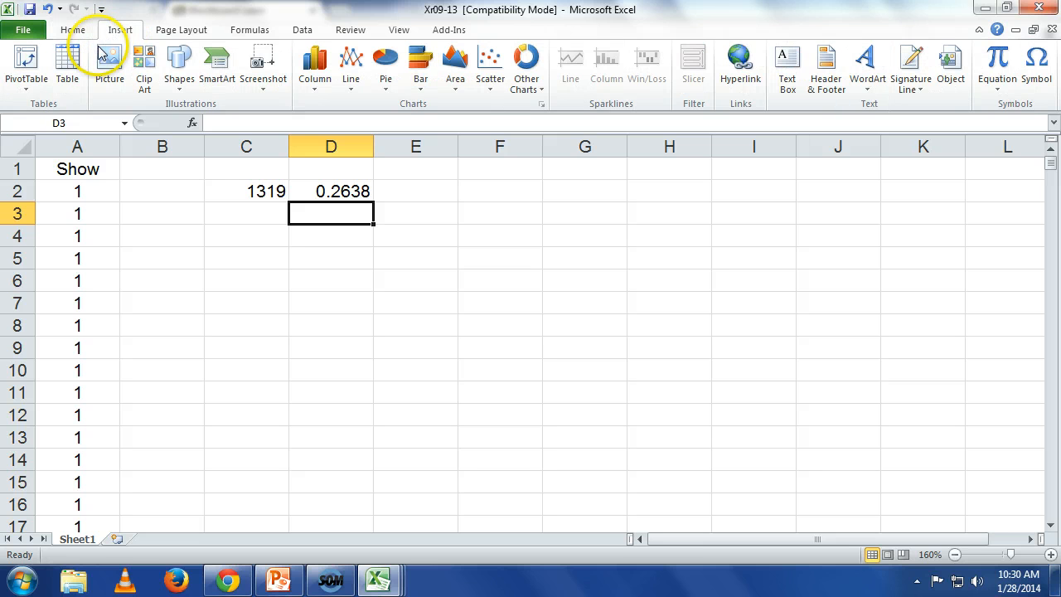
{"action": "left_click", "coordinate": [30, 70]}
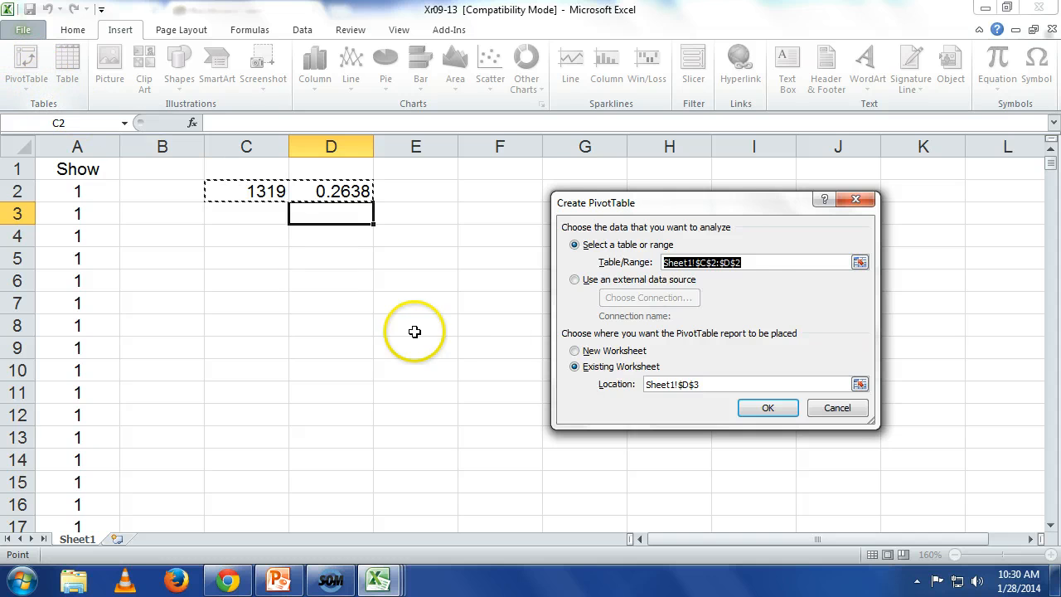
{"action": "left_click", "coordinate": [860, 264]}
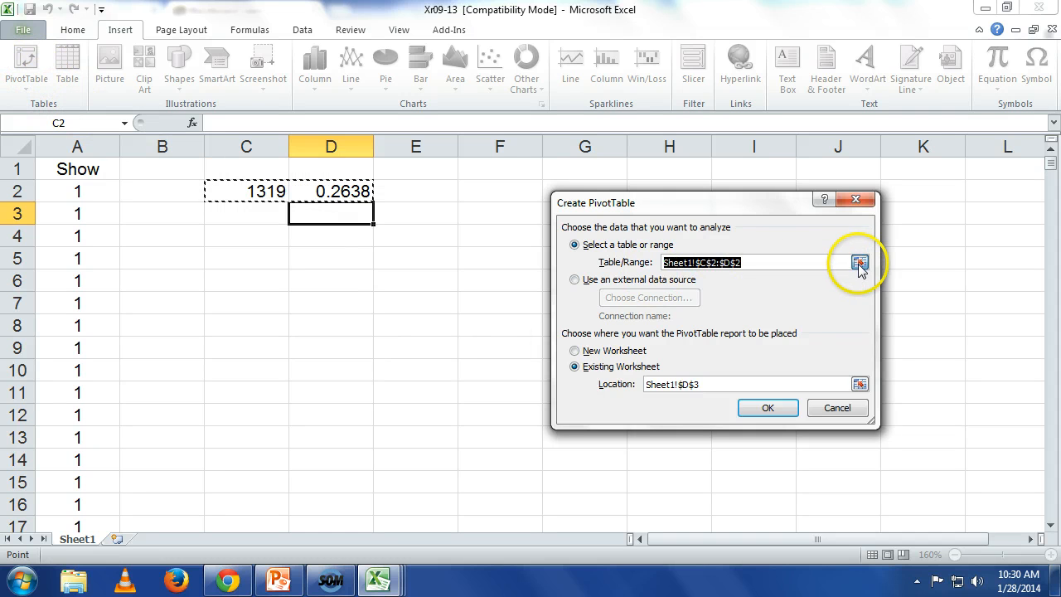
{"action": "left_click_drag", "start_coordinate": [67, 169], "coordinate": [84, 482]}
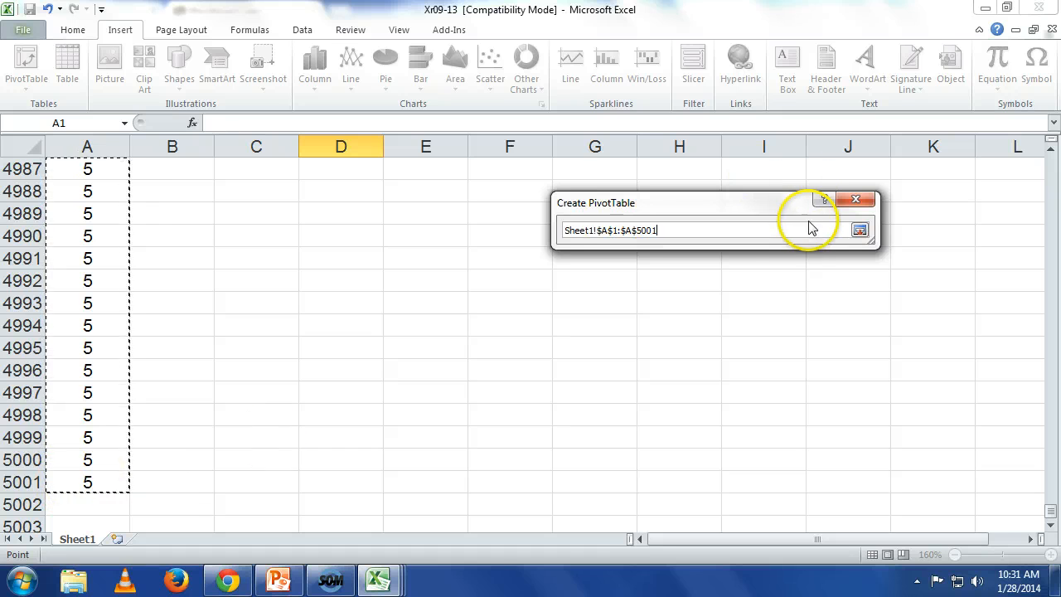
{"action": "left_click", "coordinate": [860, 229]}
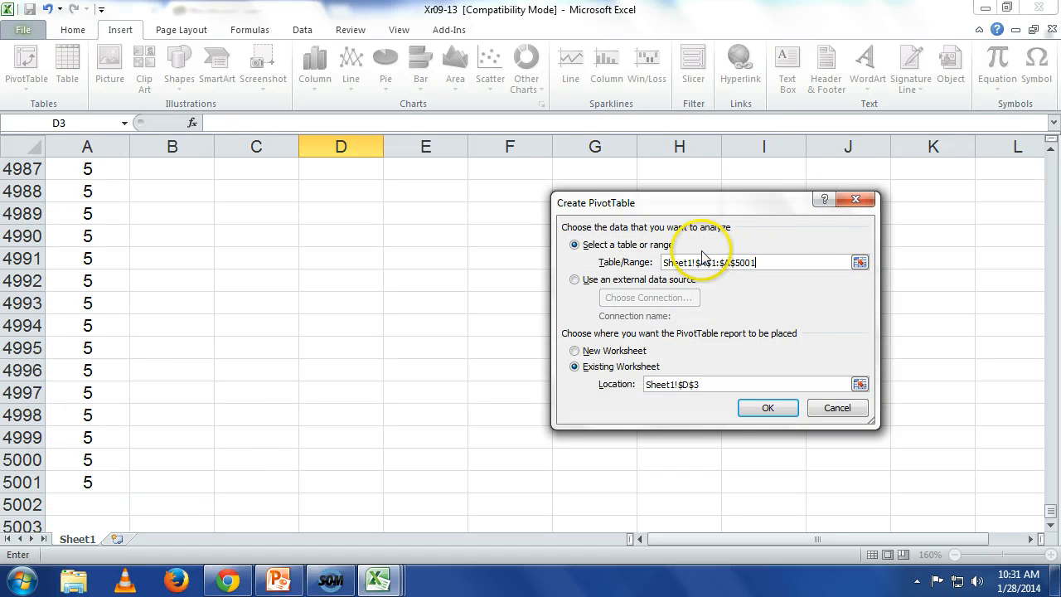
{"action": "left_click", "coordinate": [615, 353]}
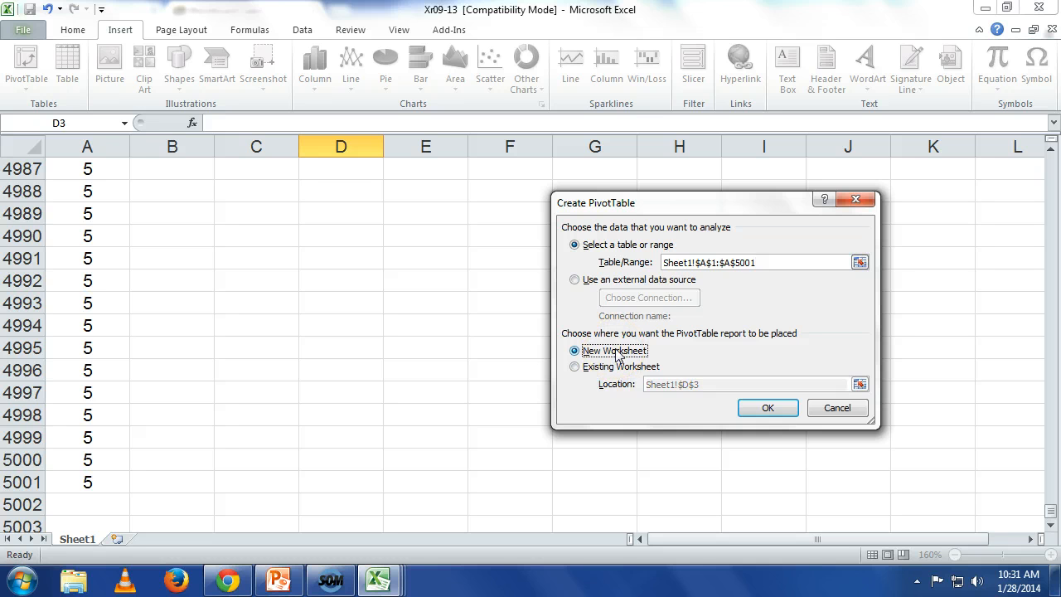
{"action": "left_click", "coordinate": [764, 408]}
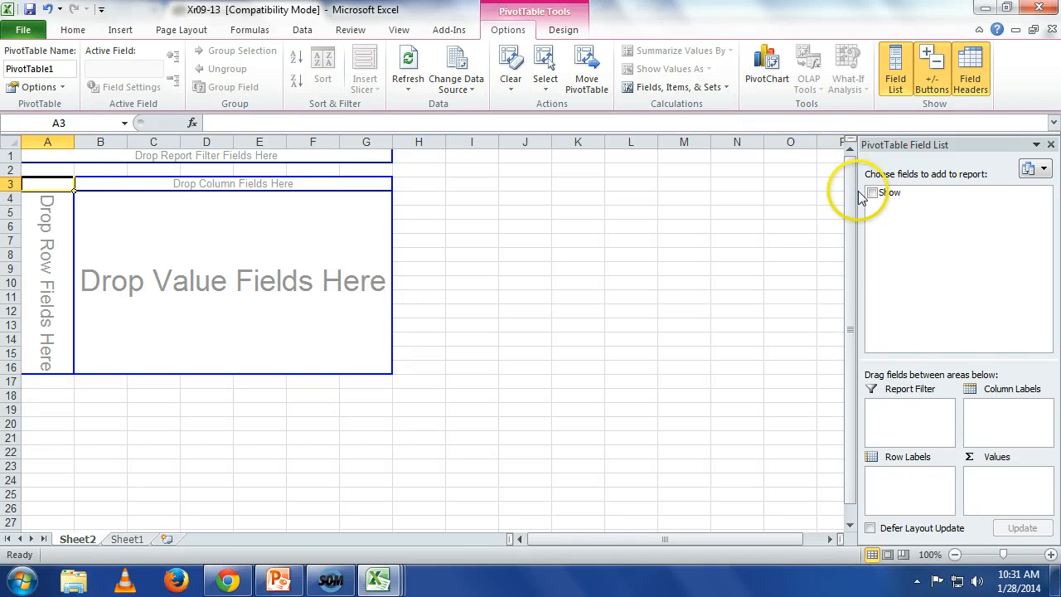
Step: Use Show as both the row field and the value field of the PivotTable, summarizing its values by Count
{"action": "left_click_drag", "start_coordinate": [884, 197], "coordinate": [49, 238]}
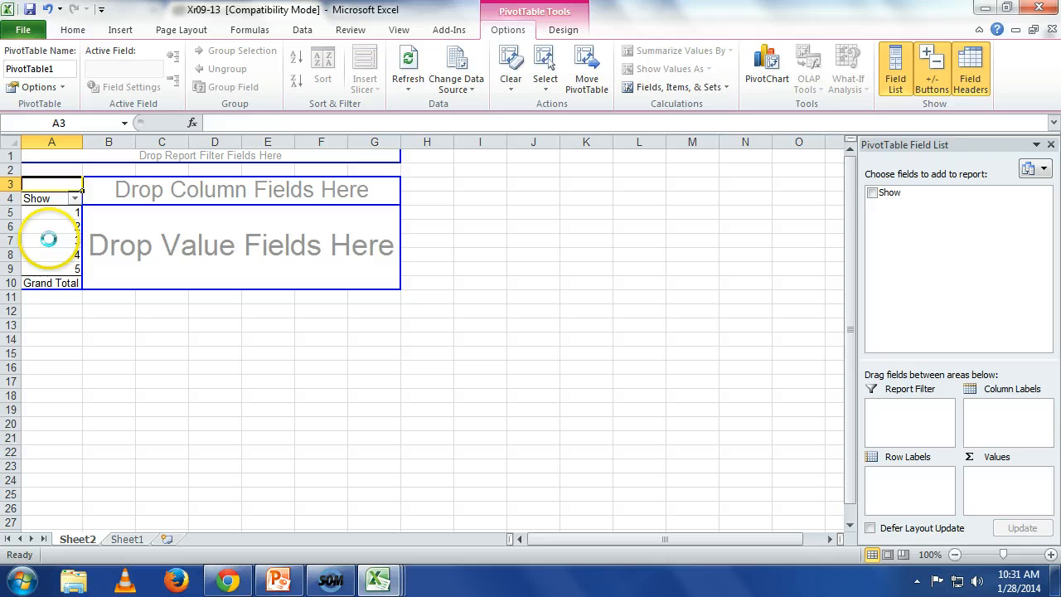
{"action": "left_click_drag", "start_coordinate": [883, 197], "coordinate": [216, 253]}
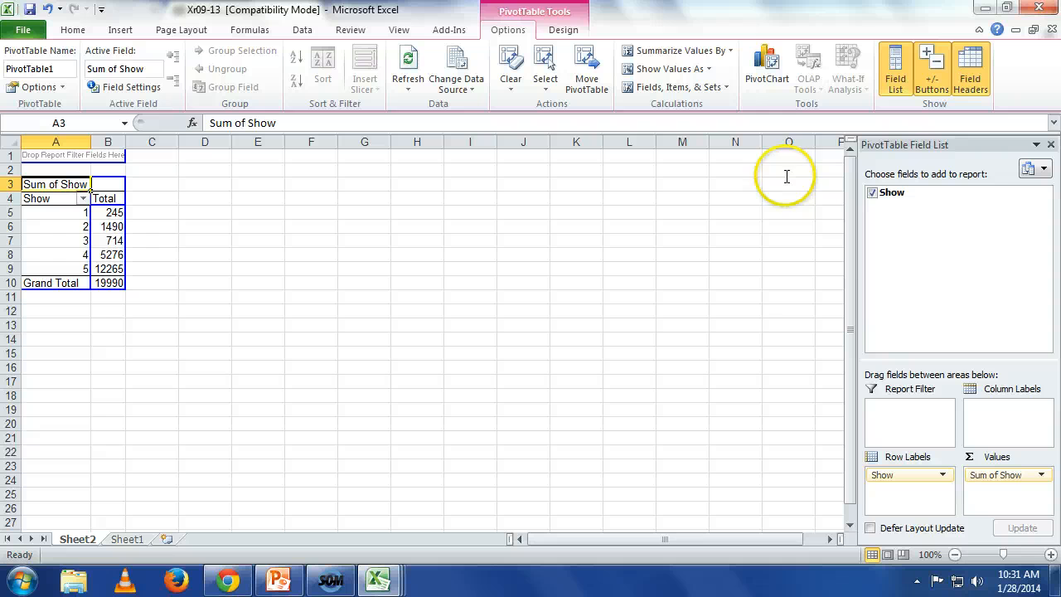
{"action": "left_click", "coordinate": [1041, 476]}
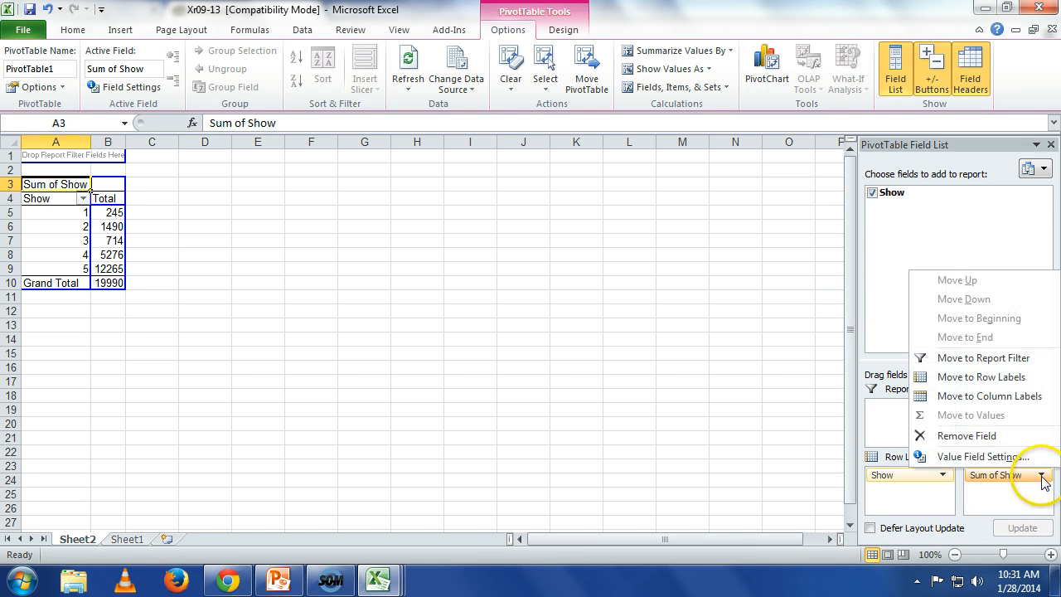
{"action": "left_click", "coordinate": [1002, 457]}
{"action": "left_click", "coordinate": [610, 336]}
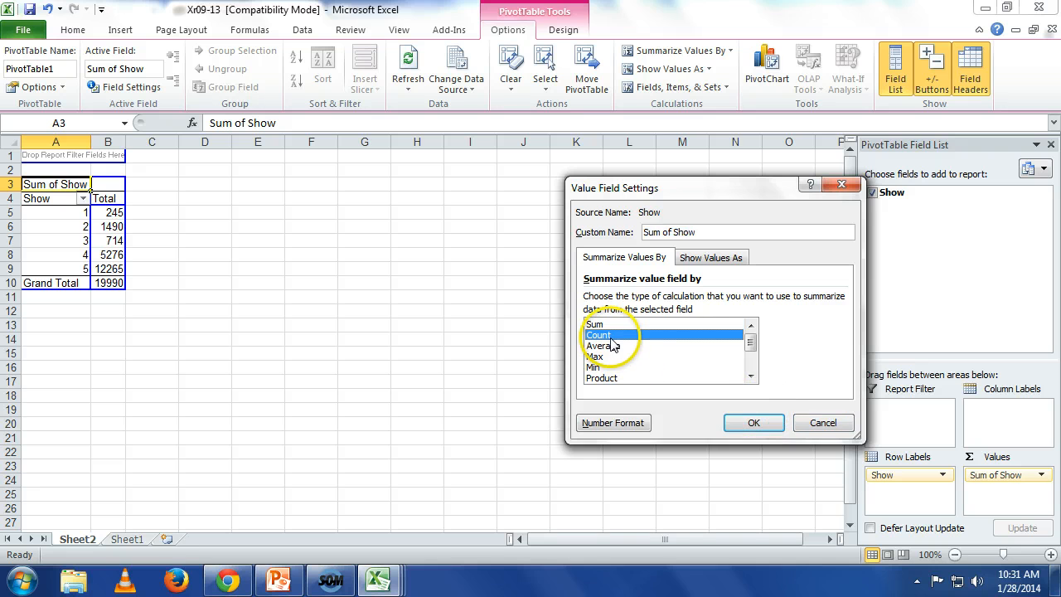
{"action": "left_click", "coordinate": [753, 424]}
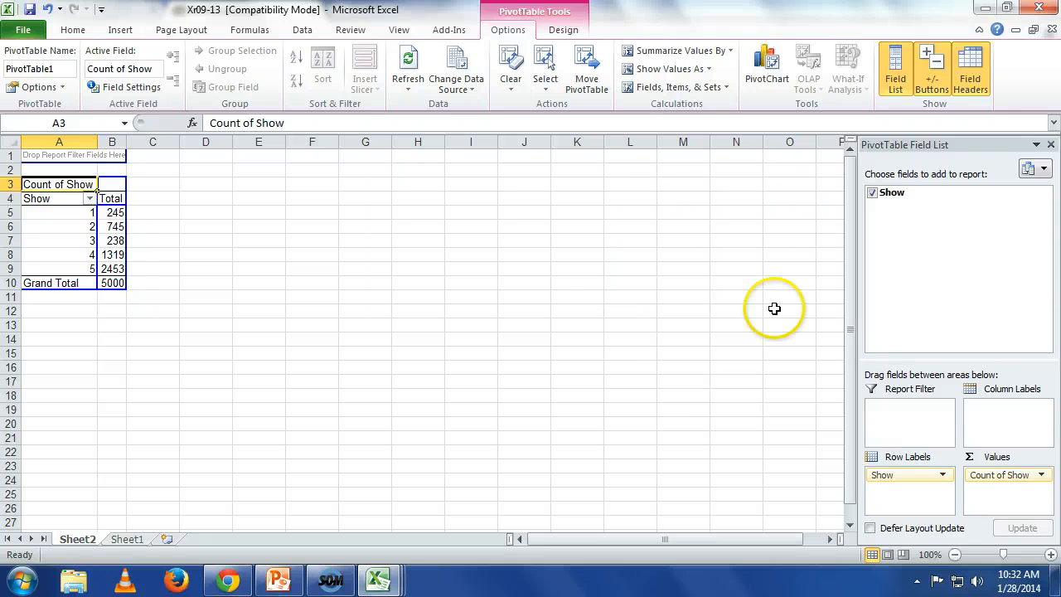
Step: Display the PivotTable's Count of Show values as % of Grand Total
{"action": "left_click", "coordinate": [1042, 478]}
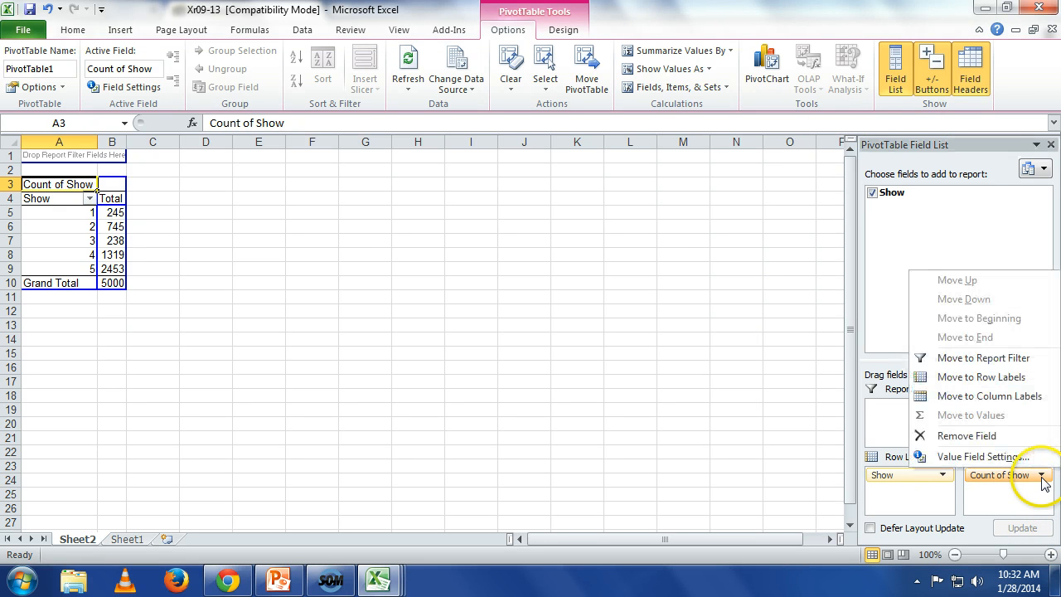
{"action": "left_click", "coordinate": [987, 457]}
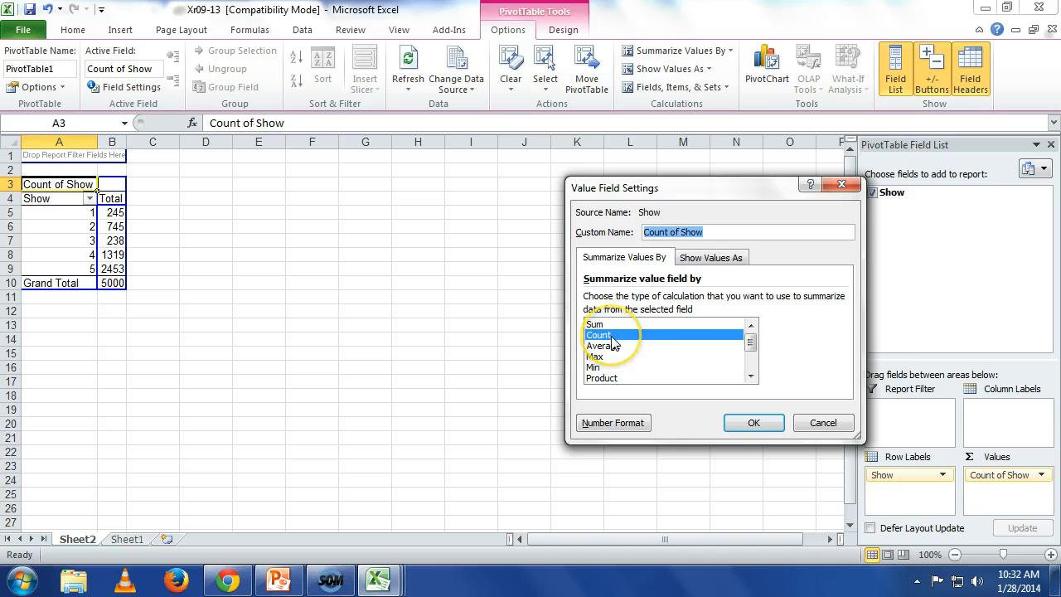
{"action": "left_click", "coordinate": [711, 257]}
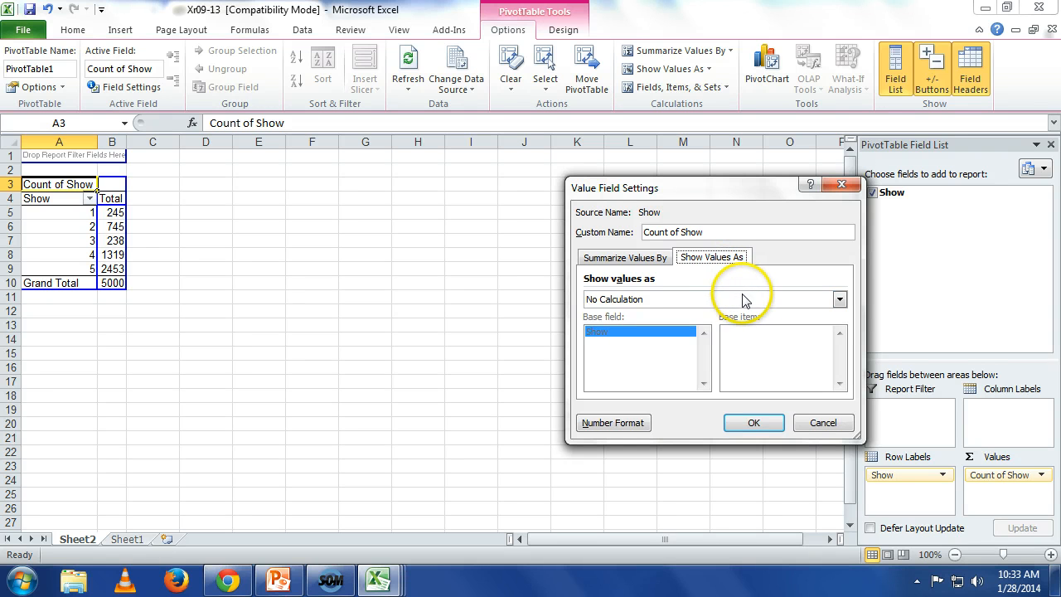
{"action": "left_click", "coordinate": [843, 302]}
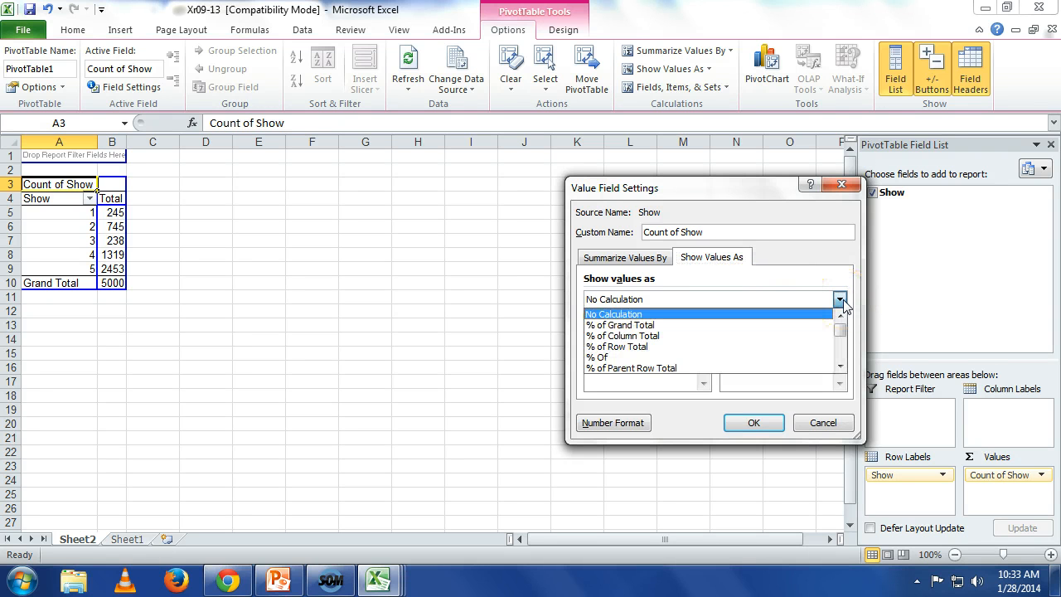
{"action": "left_click", "coordinate": [812, 330]}
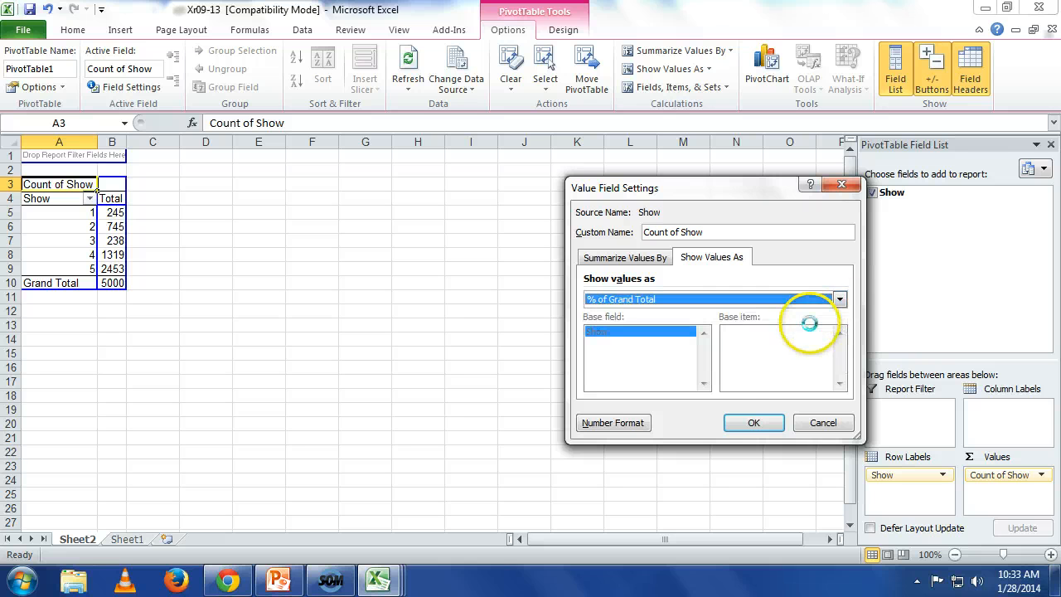
{"action": "left_click", "coordinate": [755, 424]}
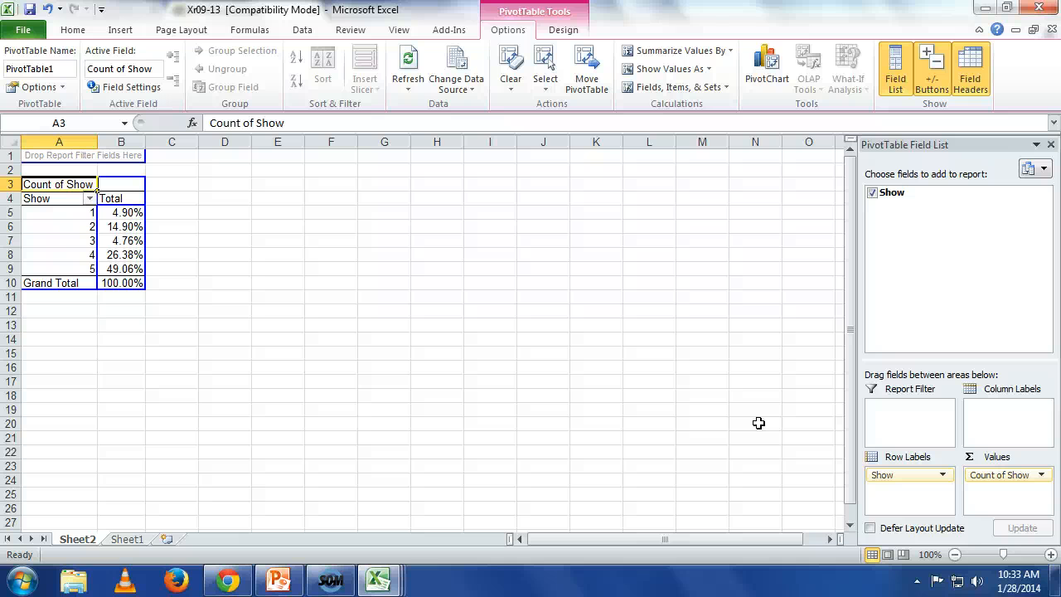
Step: Switch to the Estimators workbook and set the sample proportion in cell B3 of z-Estimate_Proportion to .2638
{"action": "left_click", "coordinate": [377, 580]}
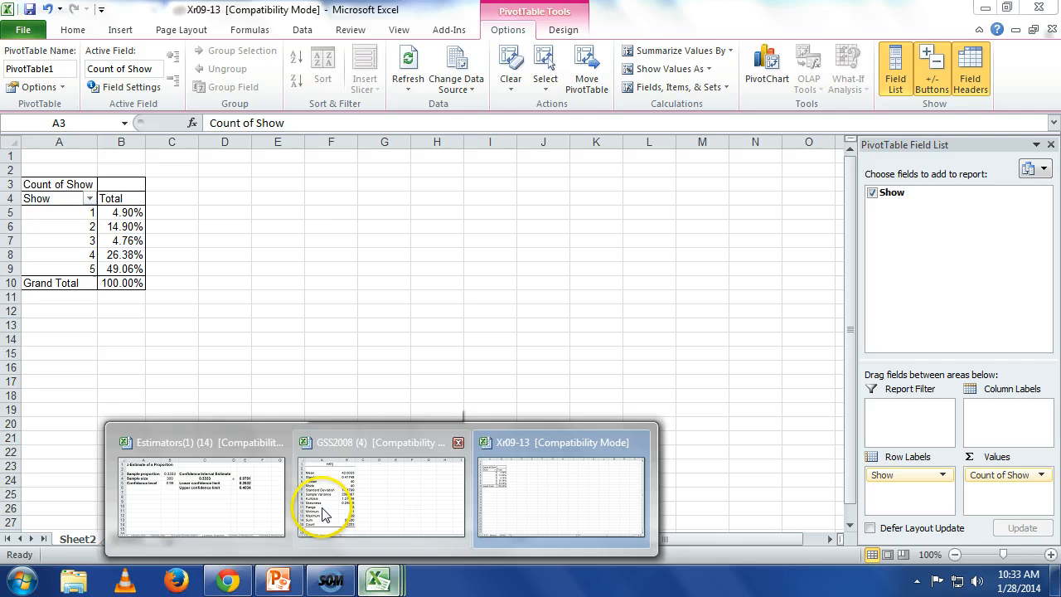
{"action": "left_click", "coordinate": [264, 513]}
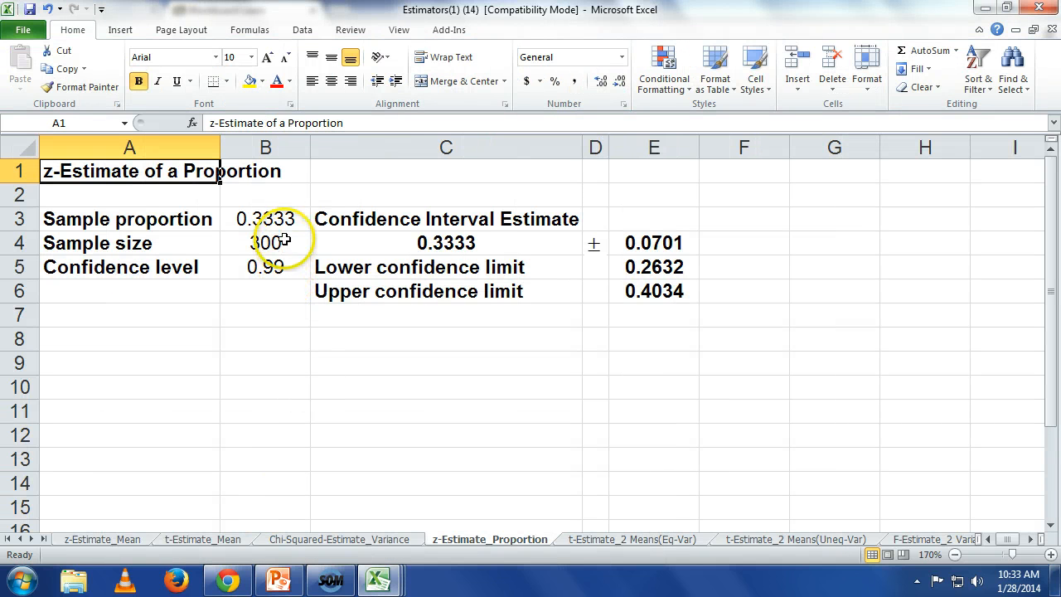
{"action": "left_click", "coordinate": [285, 221]}
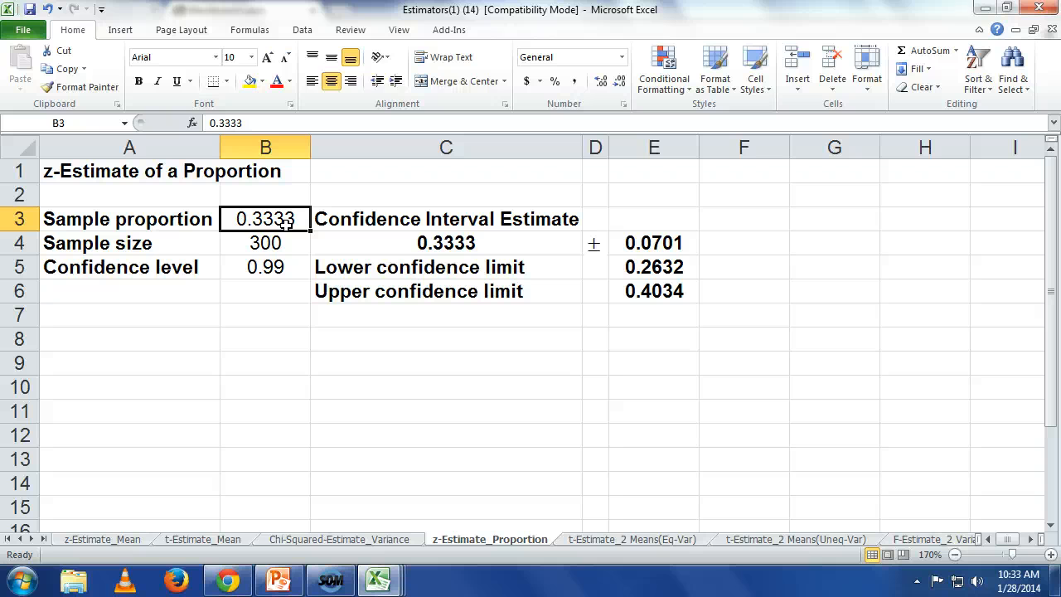
{"action": "type", "text": ".263"}
{"action": "type", "text": "8"}
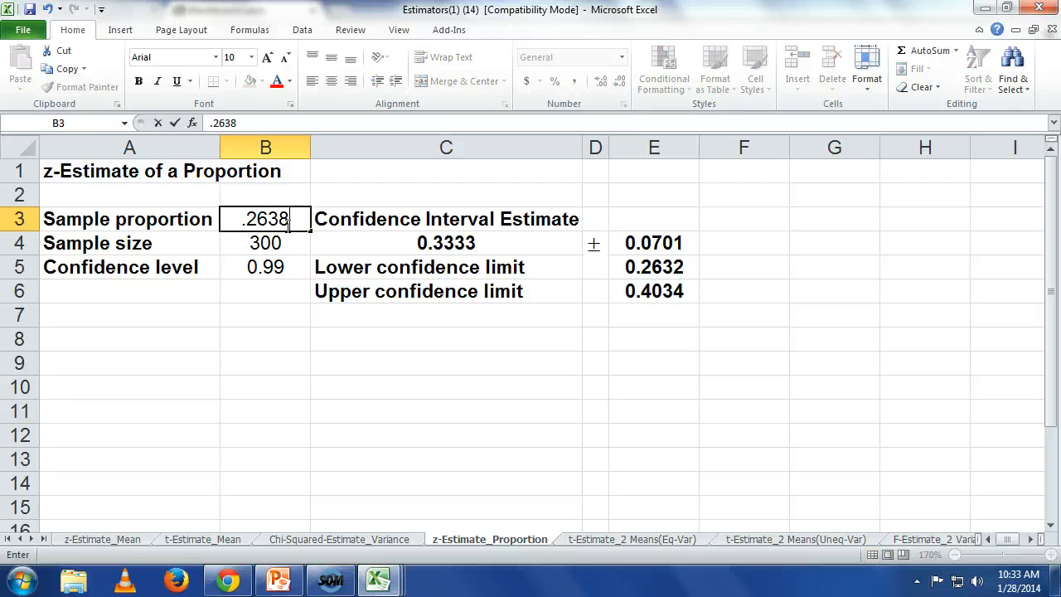
{"action": "key", "text": "Return"}
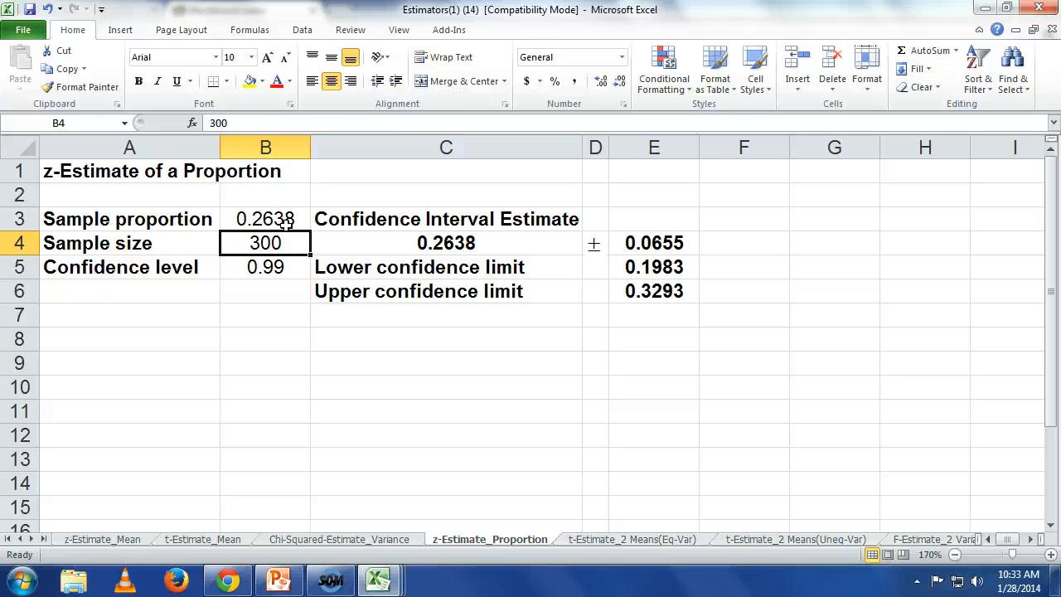
Step: Set the sample size in B4 to 5000 and the confidence level in B5 to .95
{"action": "type", "text": "5000"}
{"action": "key", "text": "Return"}
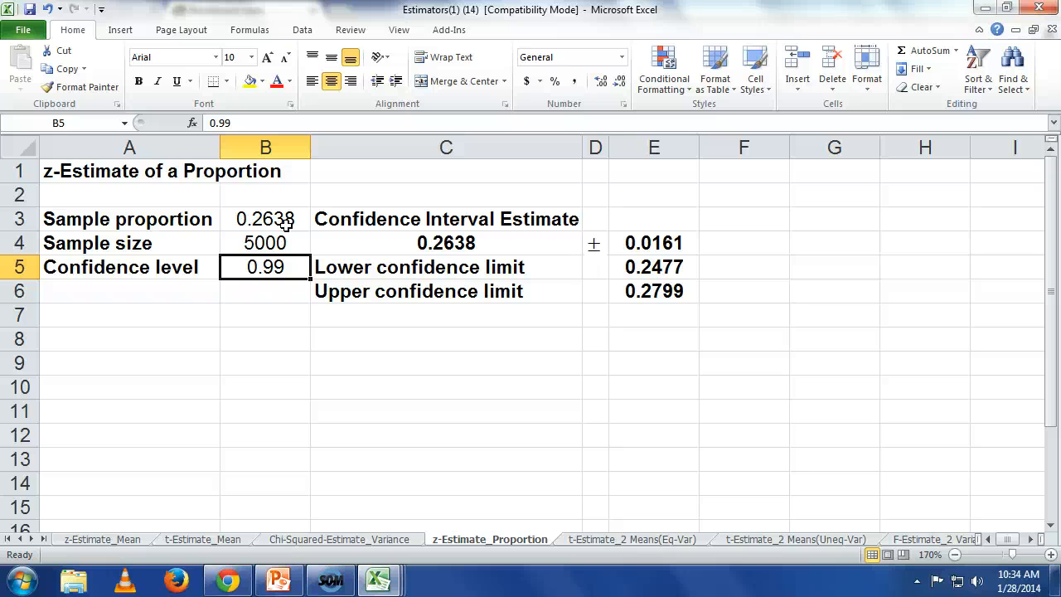
{"action": "type", "text": ".95"}
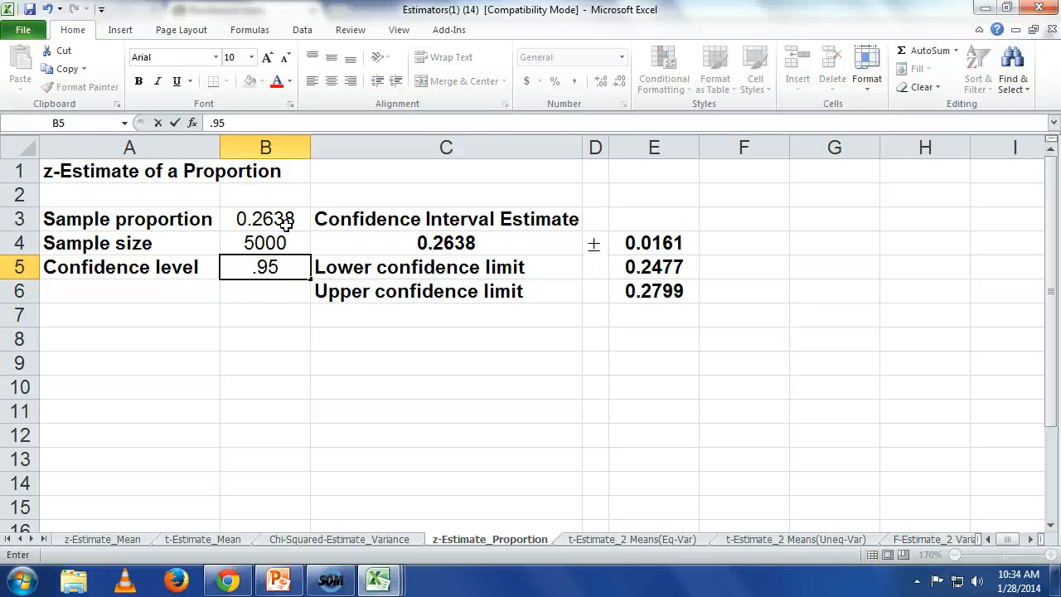
{"action": "key", "text": "Return"}
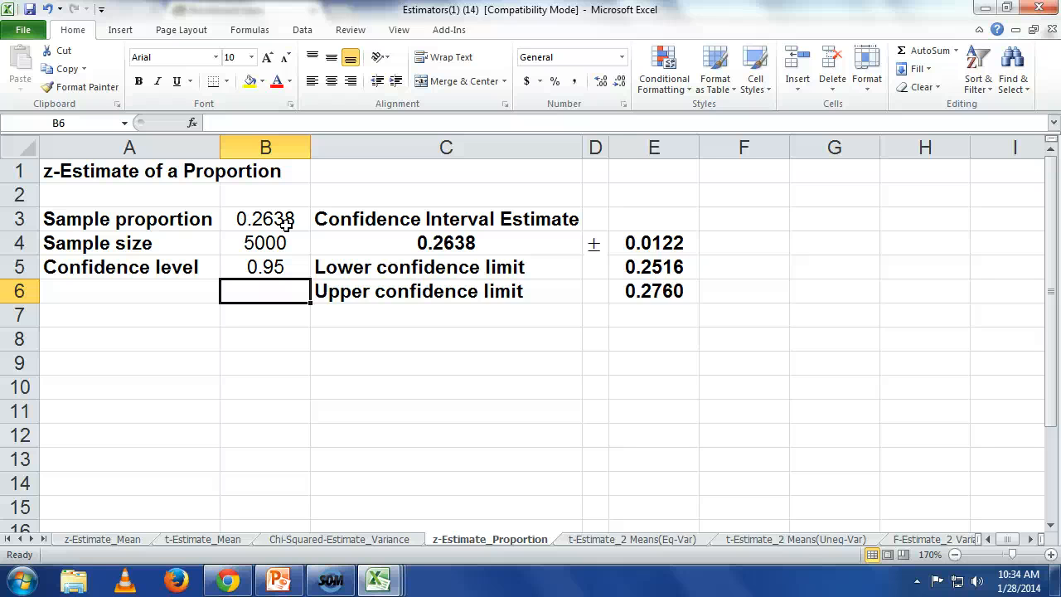
Step: Scale the lower confidence limit to the population by entering =e5*115000000 in cell F5
{"action": "key", "text": "Up"}
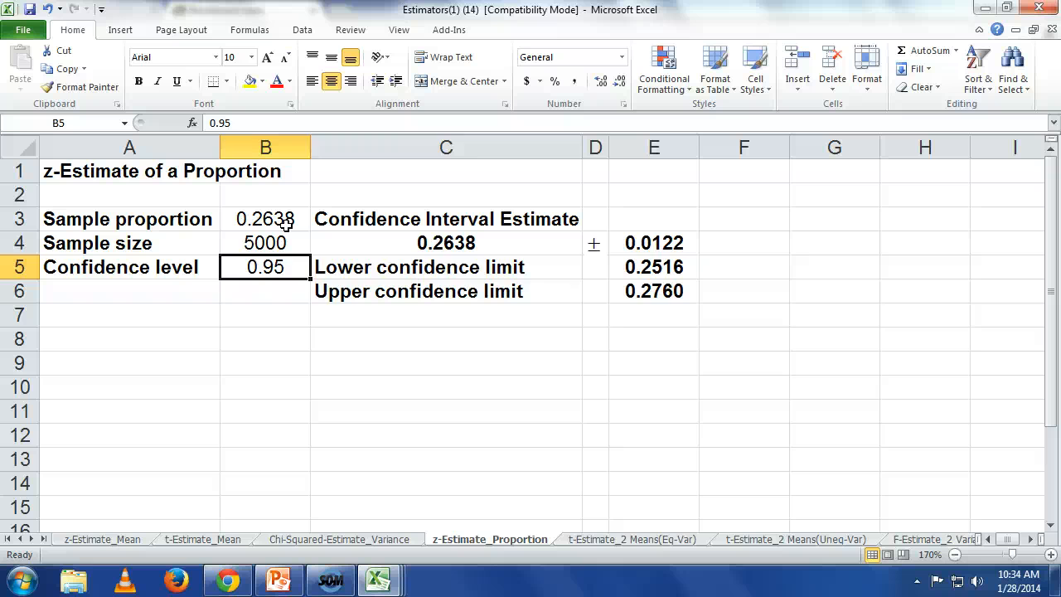
{"action": "key", "text": "Right"}
{"action": "key", "text": "Right"}
{"action": "key", "text": "Right"}
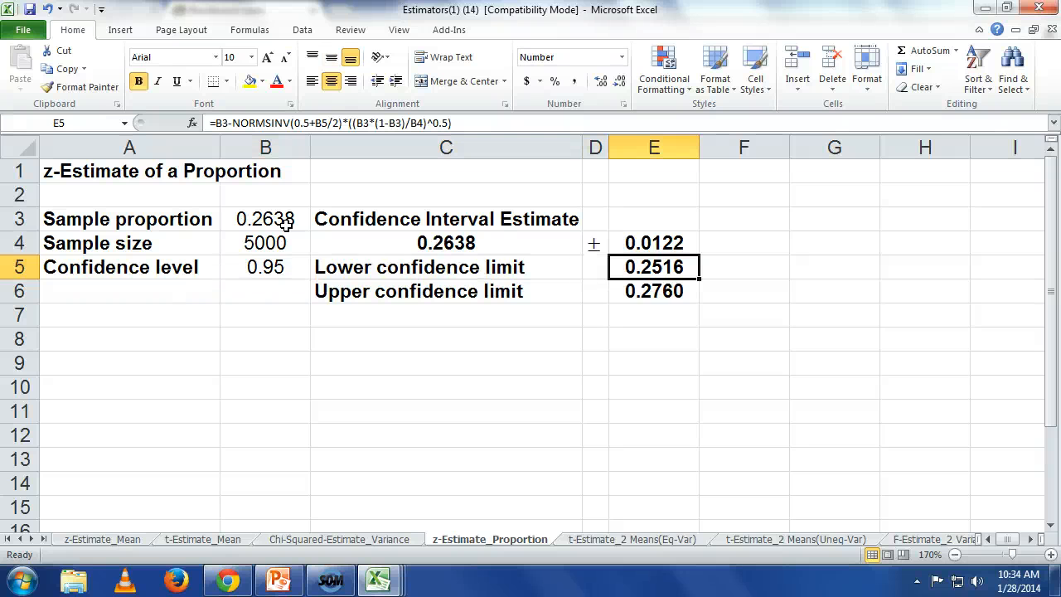
{"action": "key", "text": "Down"}
{"action": "key", "text": "Up"}
{"action": "key", "text": "Right"}
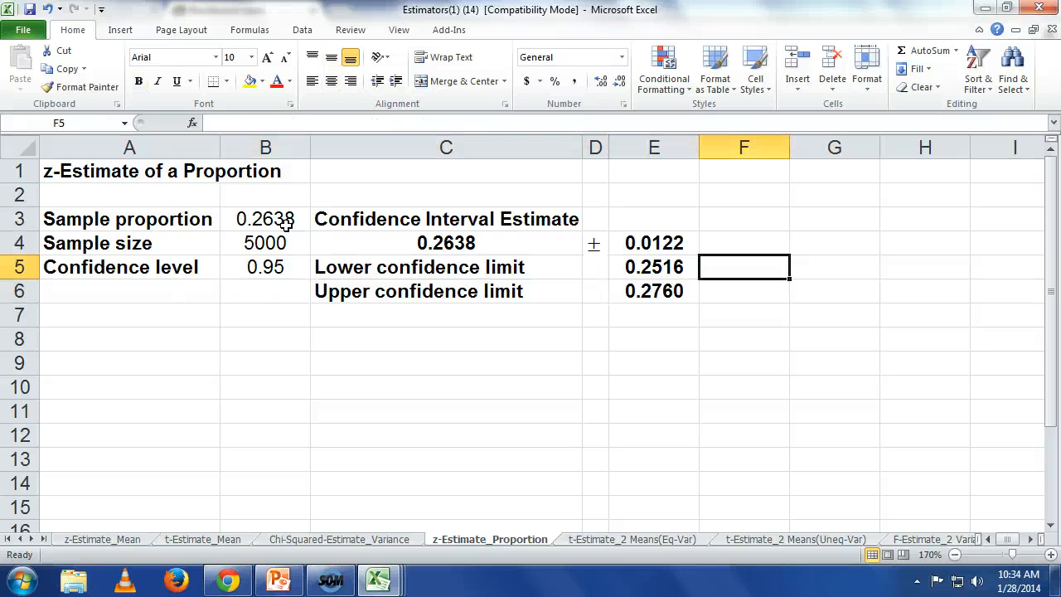
{"action": "type", "text": "="}
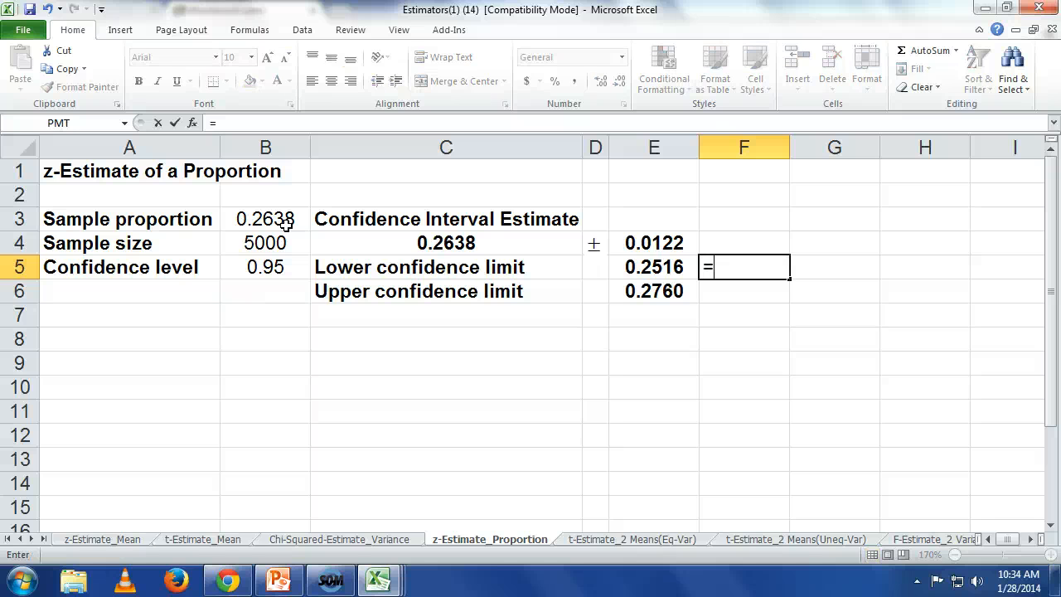
{"action": "type", "text": "e5"}
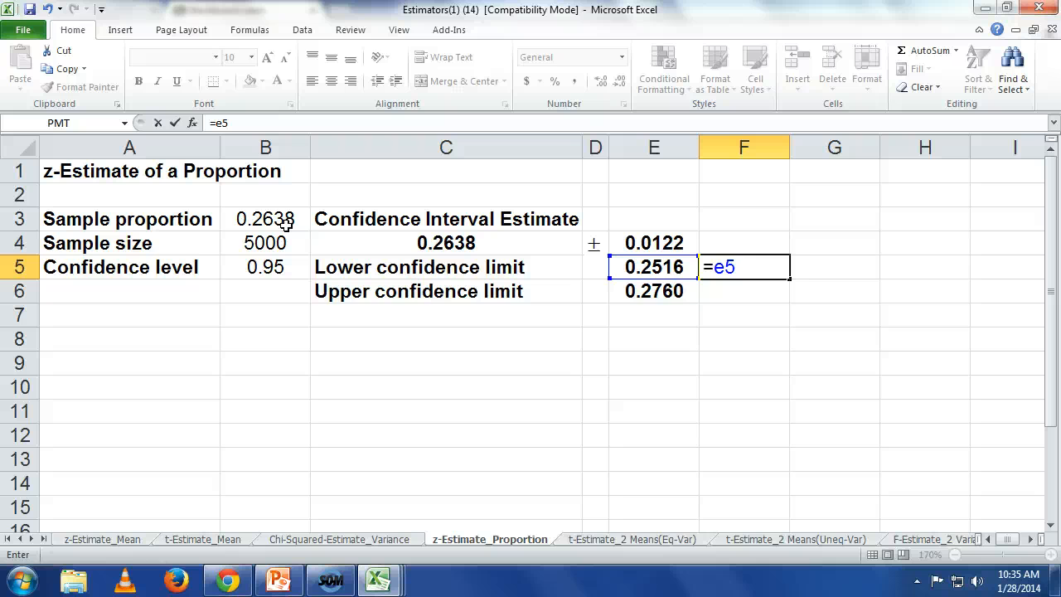
{"action": "type", "text": "*115,"}
{"action": "key", "text": "BackSpace"}
{"action": "type", "text": "000000"}
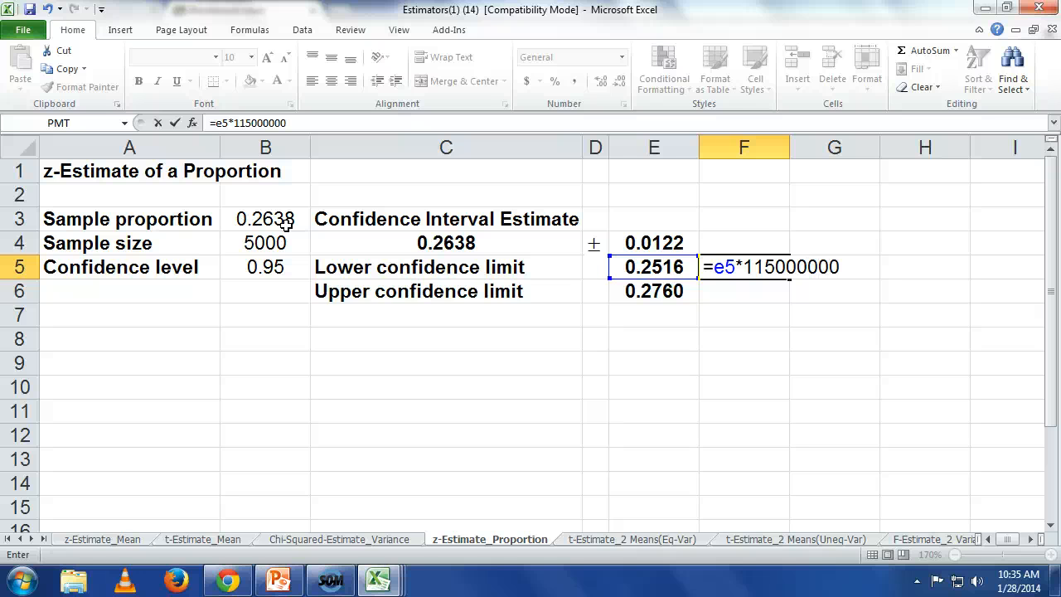
{"action": "key", "text": "Return"}
{"action": "key", "text": "Up"}
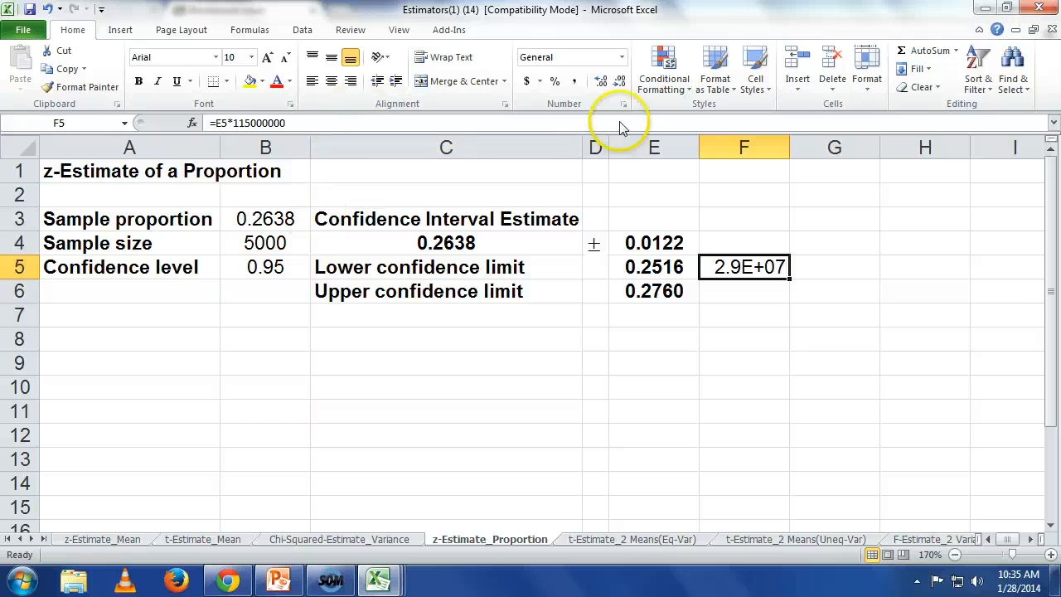
Step: Fit column F's width to its contents and copy the F5 formula into F6 for the upper confidence limit
{"action": "double_click", "coordinate": [788, 146]}
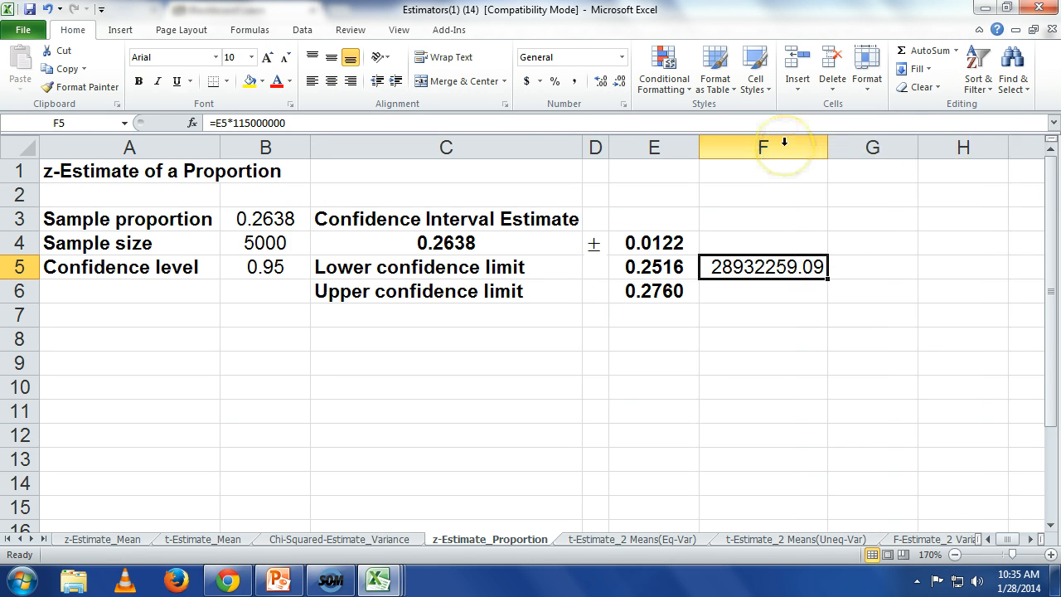
{"action": "key", "text": "ctrl+c"}
{"action": "left_click", "coordinate": [744, 289]}
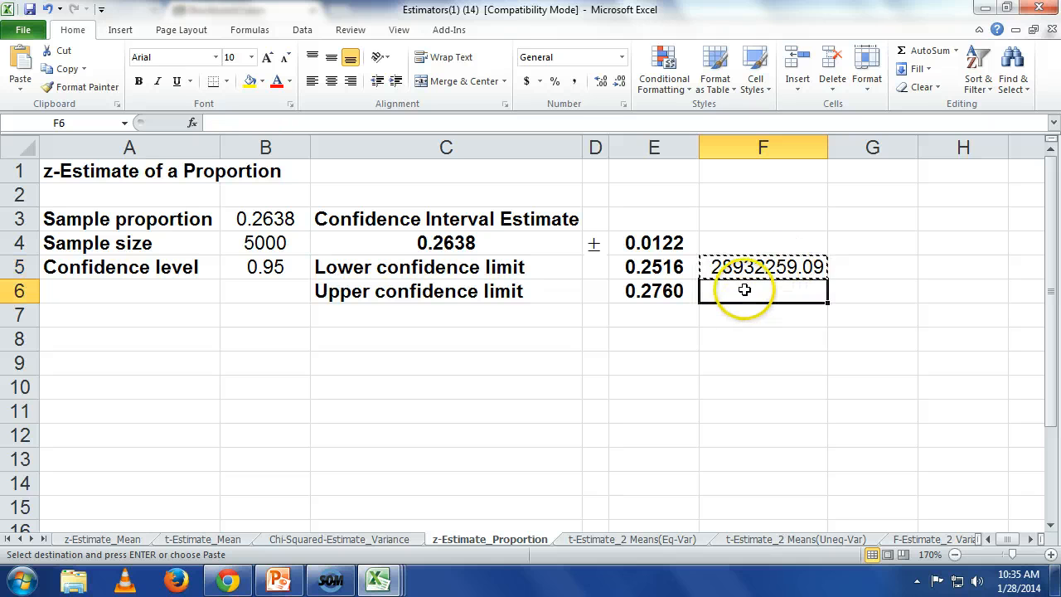
{"action": "key", "text": "ctrl+v"}
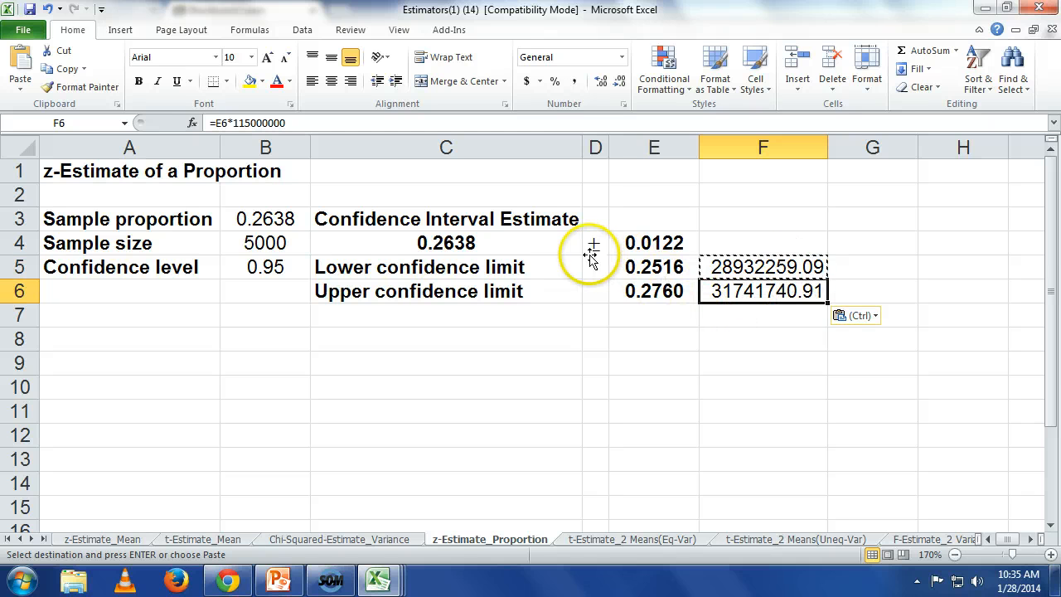
Step: Apply the comma number style to the scaled limits in F6 and F5
{"action": "left_click", "coordinate": [574, 81]}
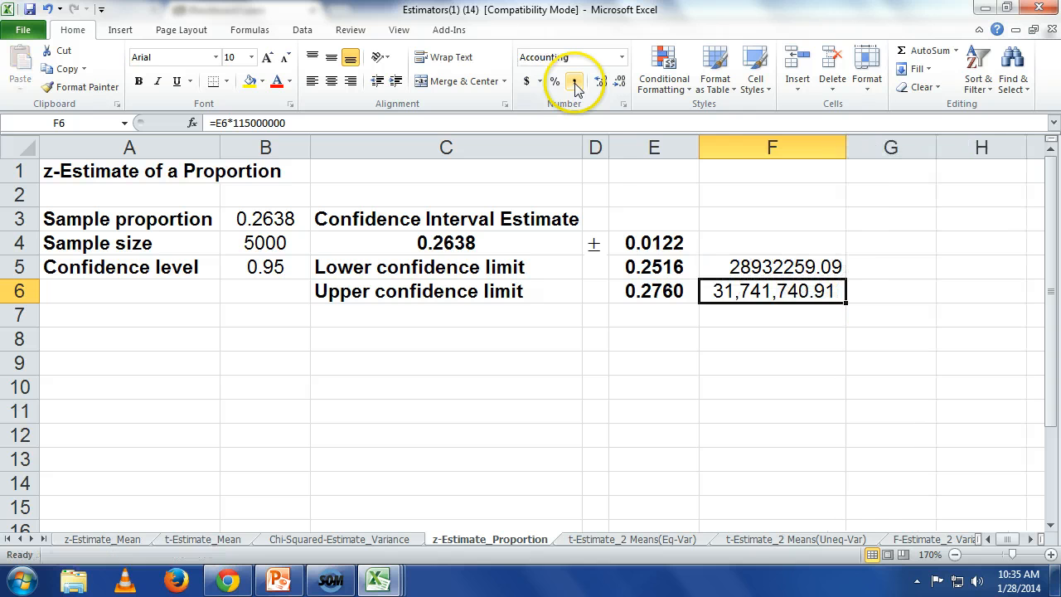
{"action": "left_click", "coordinate": [742, 267]}
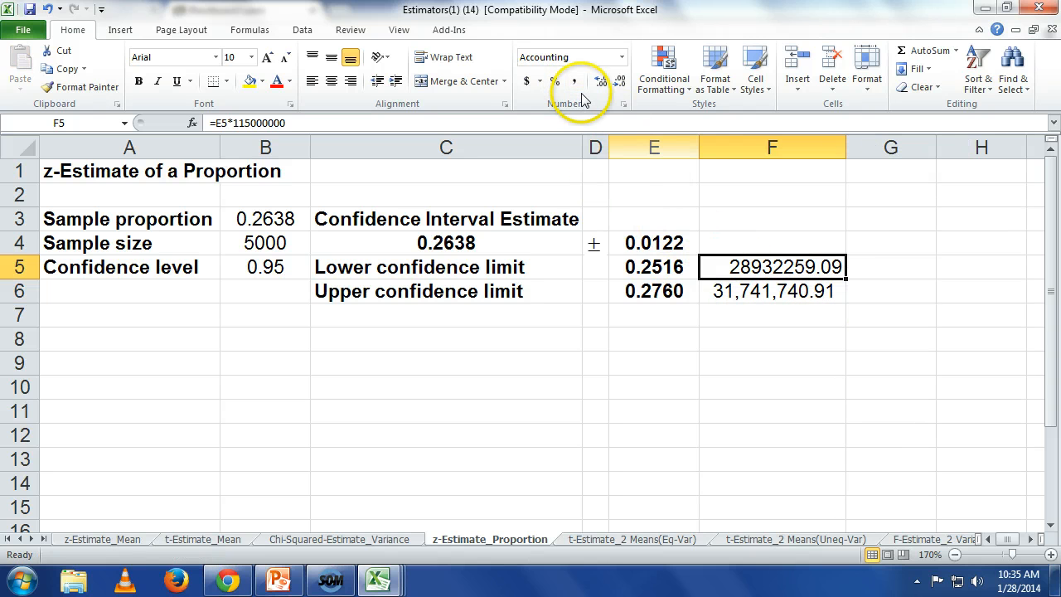
{"action": "left_click", "coordinate": [575, 81]}
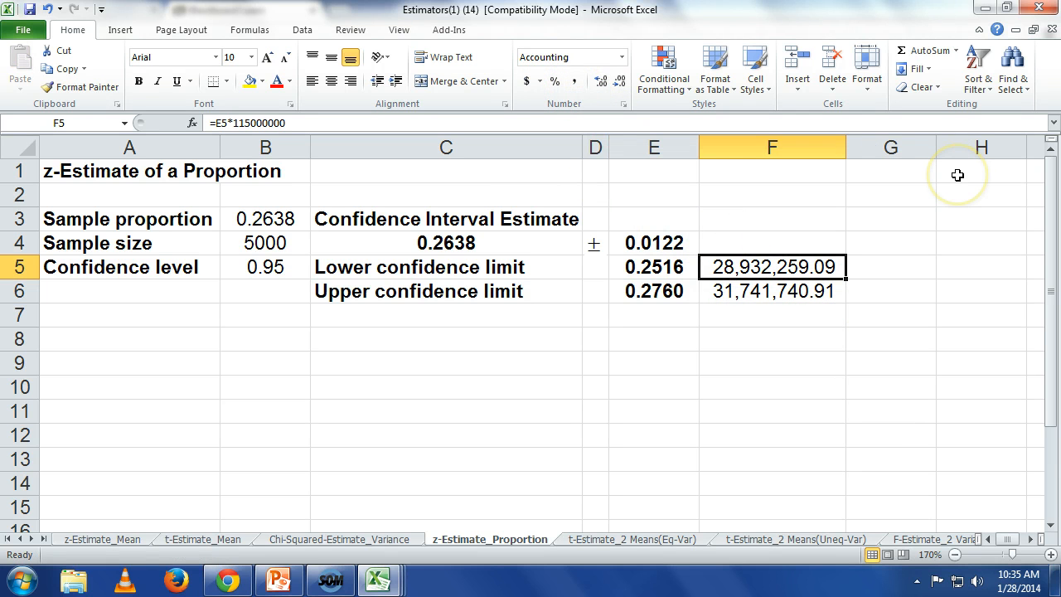